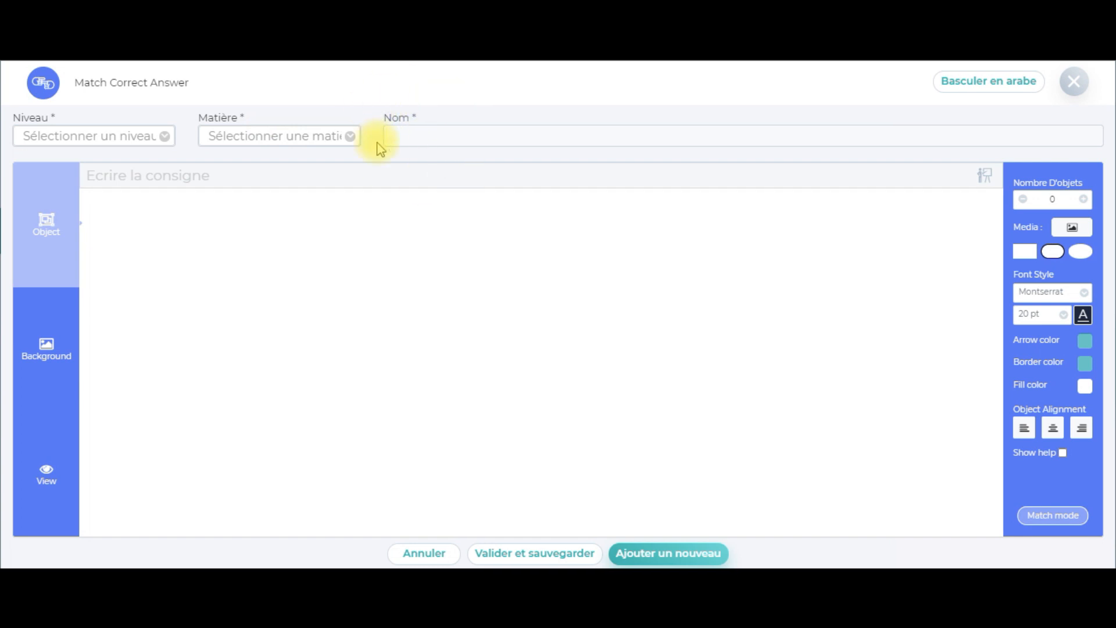
Set the exercise's level to CM2, its subject to Informatique and its chapter to Autre
{"action": "left_click", "coordinate": [167, 140]}
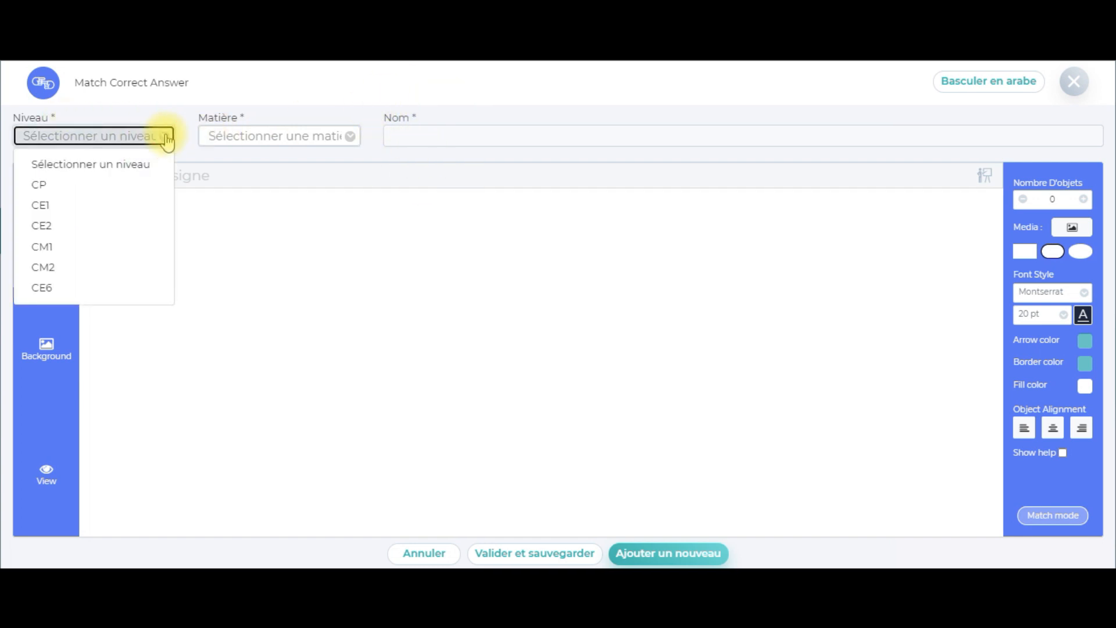
{"action": "left_click", "coordinate": [50, 271]}
{"action": "left_click", "coordinate": [329, 138]}
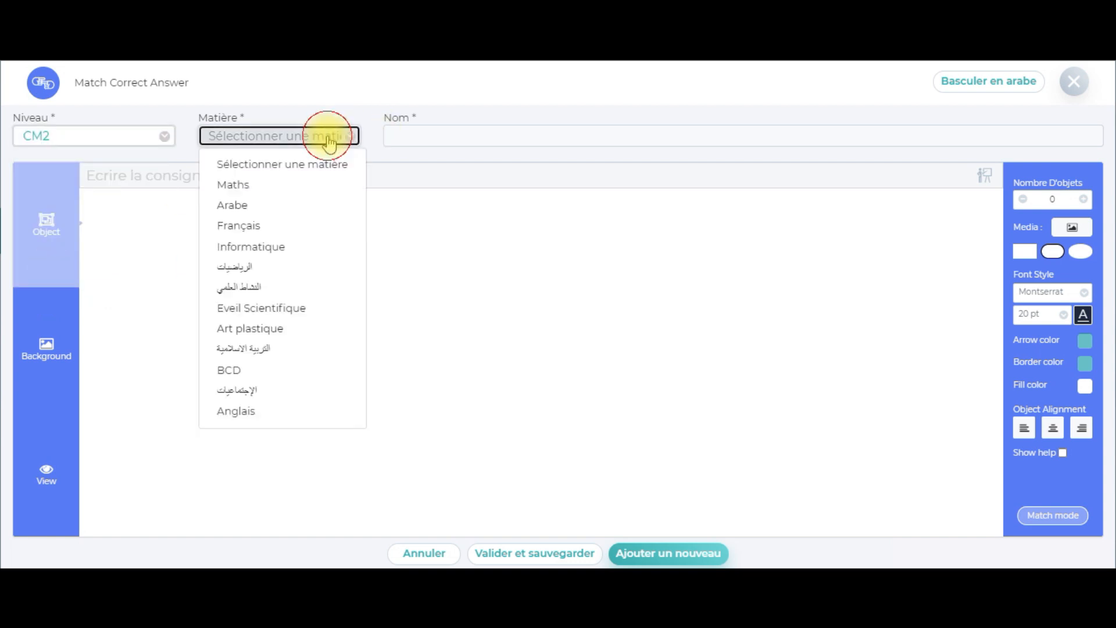
{"action": "left_click", "coordinate": [244, 247]}
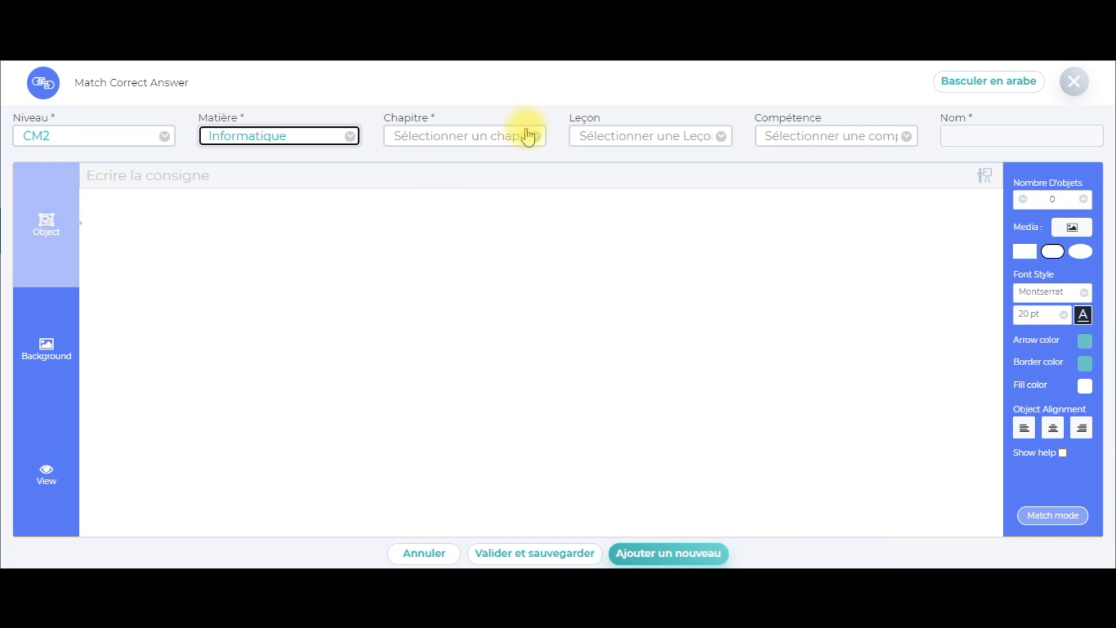
{"action": "left_click", "coordinate": [523, 137]}
{"action": "left_click", "coordinate": [461, 192]}
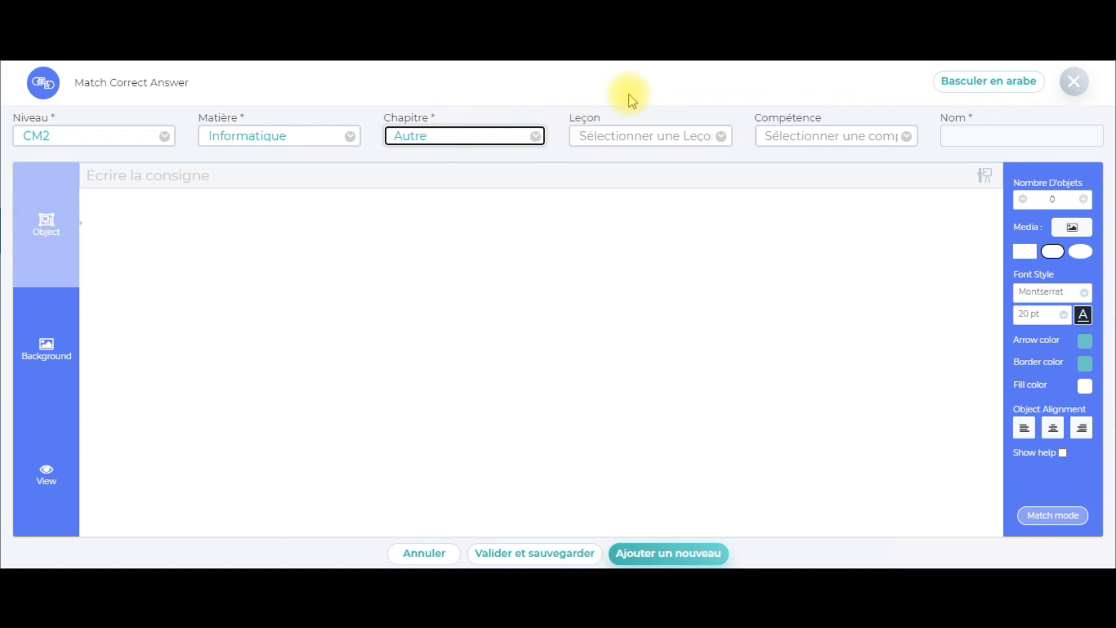
Name the exercise exo4
{"action": "left_click", "coordinate": [976, 138]}
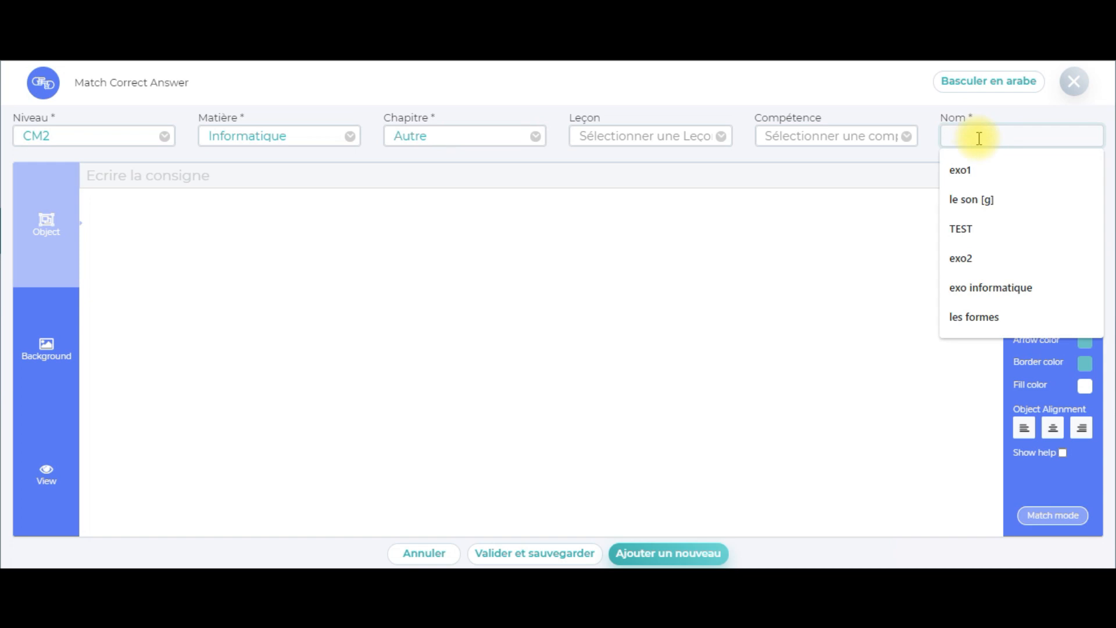
{"action": "type", "text": "e"}
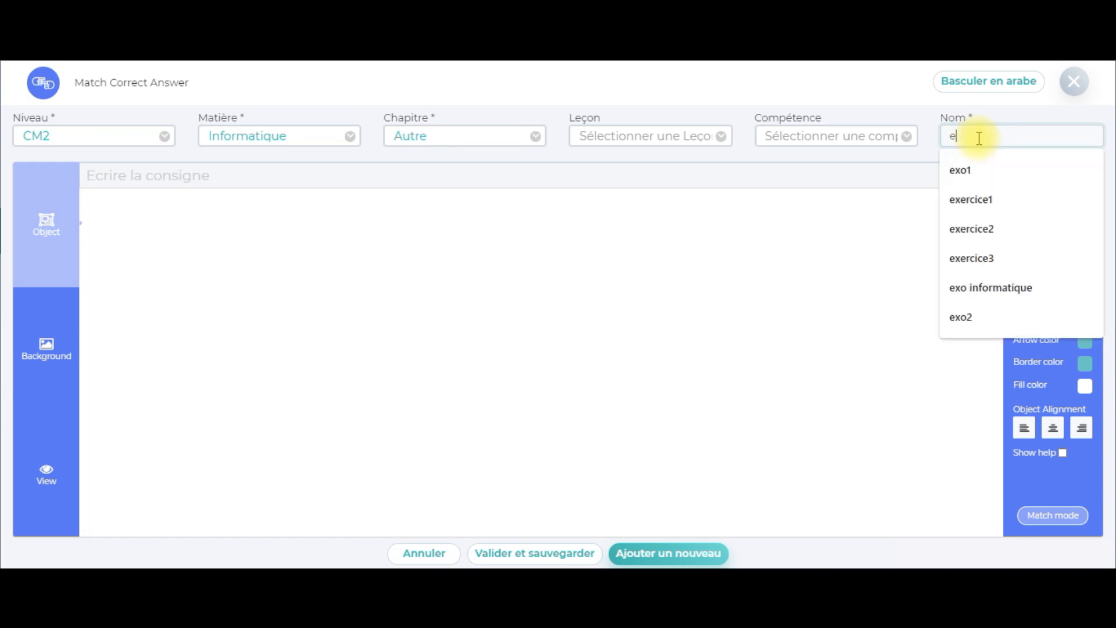
{"action": "type", "text": "xo4"}
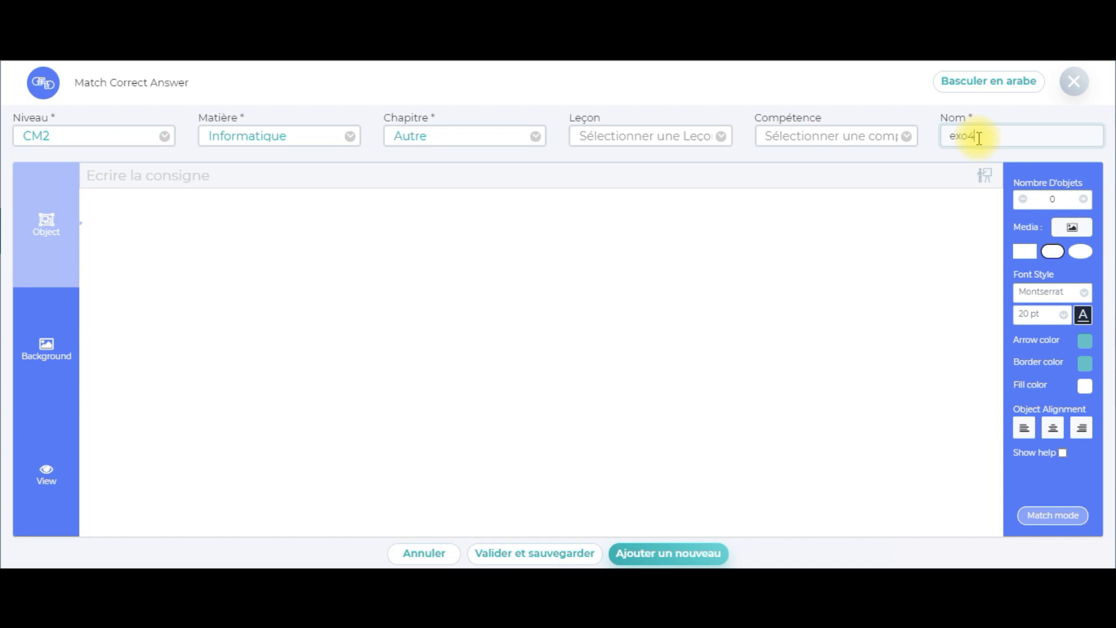
Enter "relie chaque périphérique a son rôle:" as the exercise instruction
{"action": "left_click", "coordinate": [671, 186]}
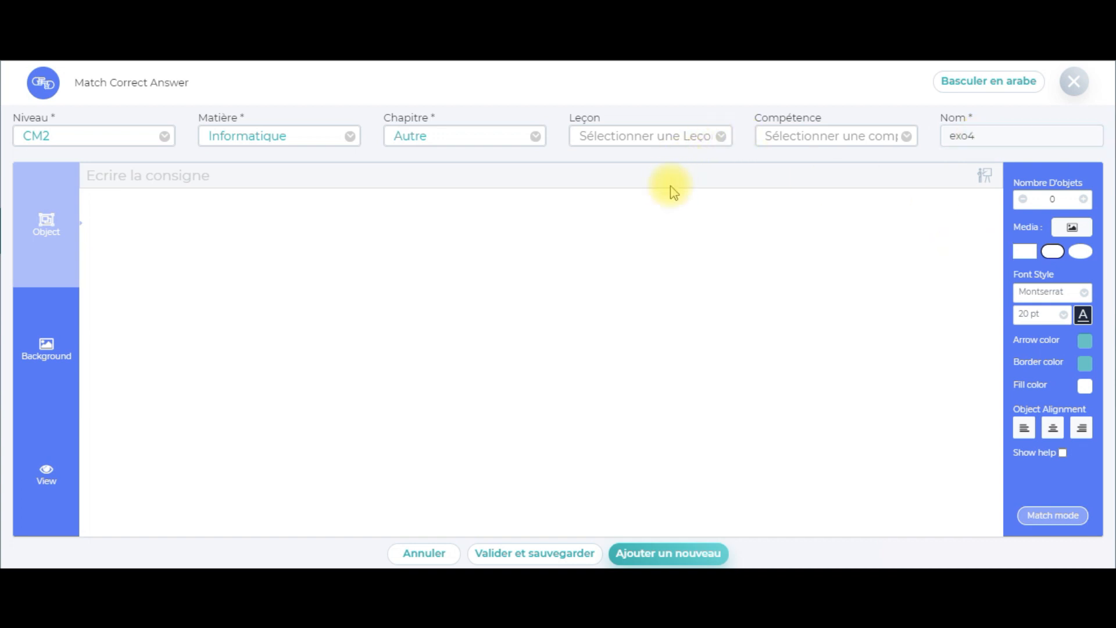
{"action": "left_click", "coordinate": [640, 180]}
{"action": "type", "text": "r"}
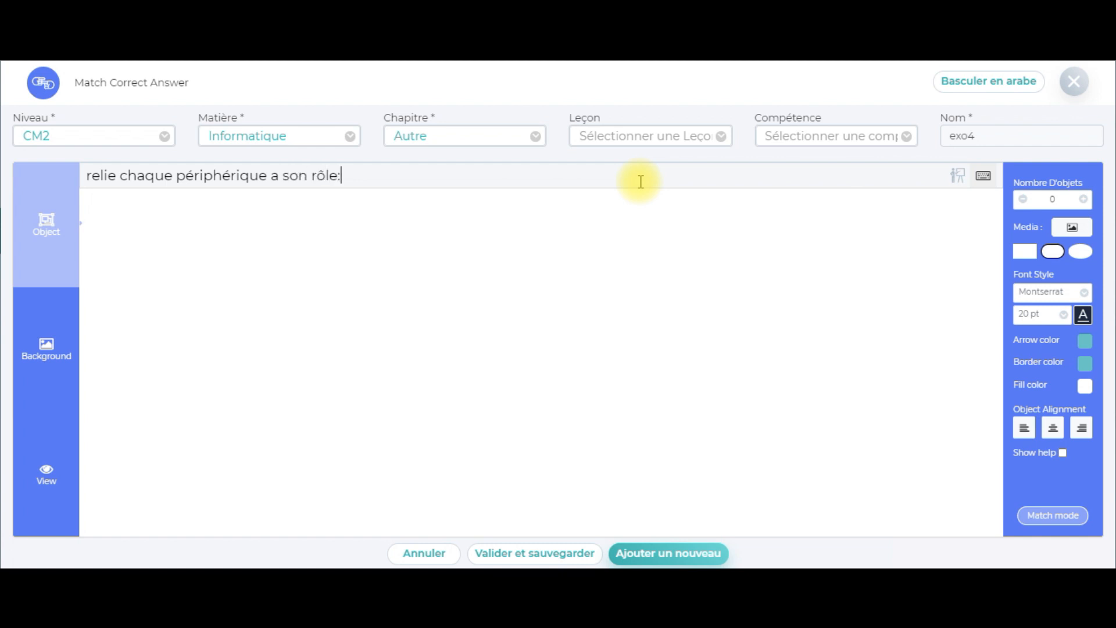
Set the number of objects to match to 3
{"action": "left_click", "coordinate": [1083, 200]}
{"action": "left_click", "coordinate": [1083, 200]}
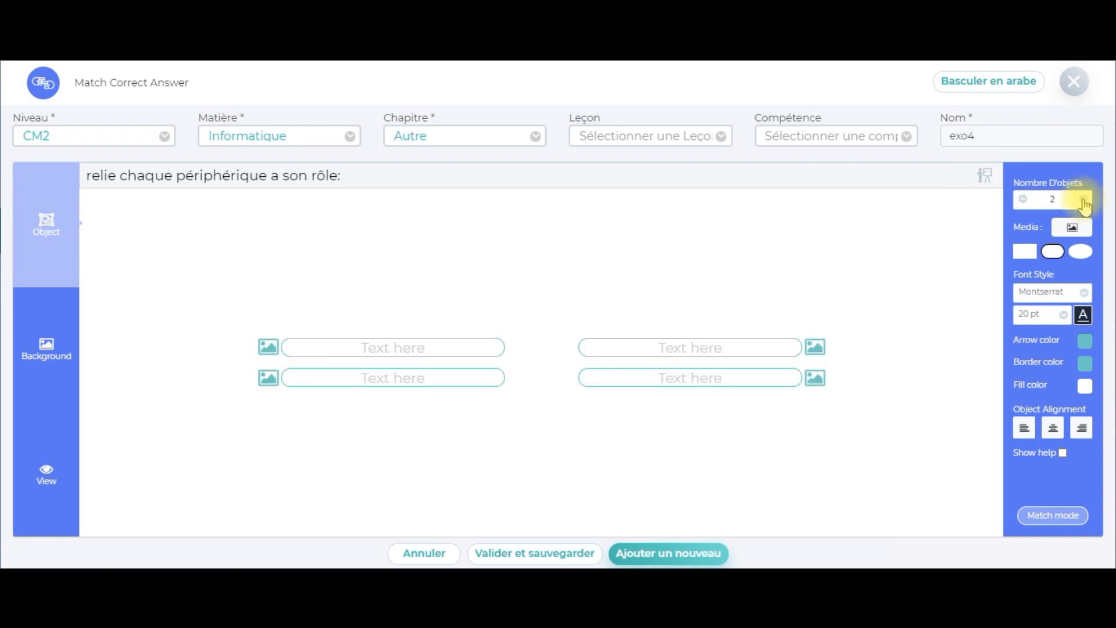
{"action": "left_click", "coordinate": [1083, 201]}
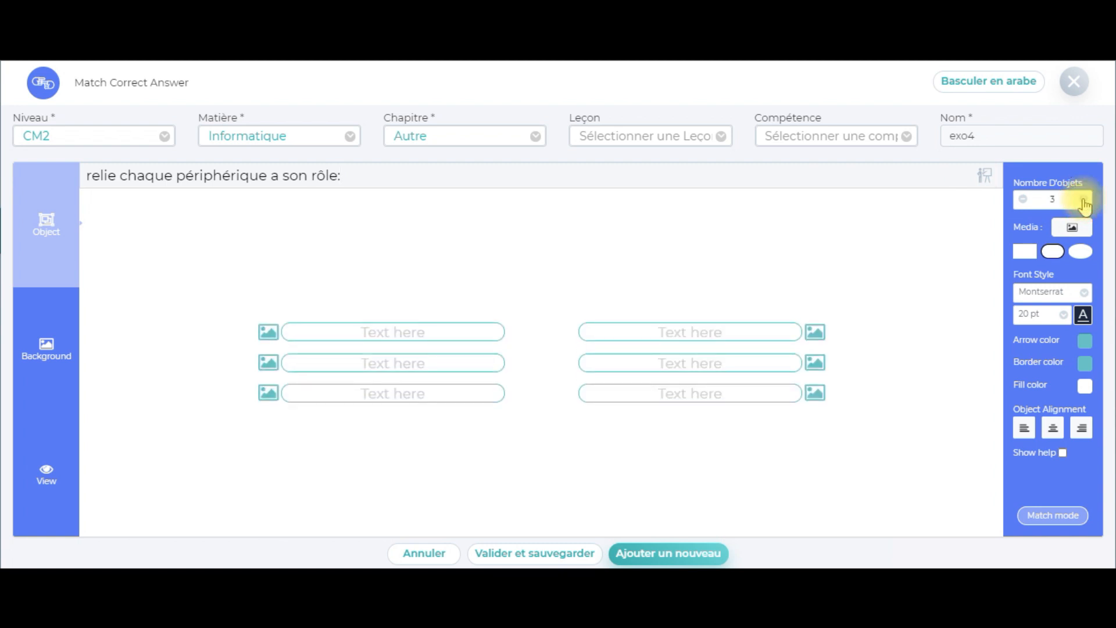
Upload the clavier image from the peripherique folder in Bureau as the first object of the left column
{"action": "left_click", "coordinate": [267, 334]}
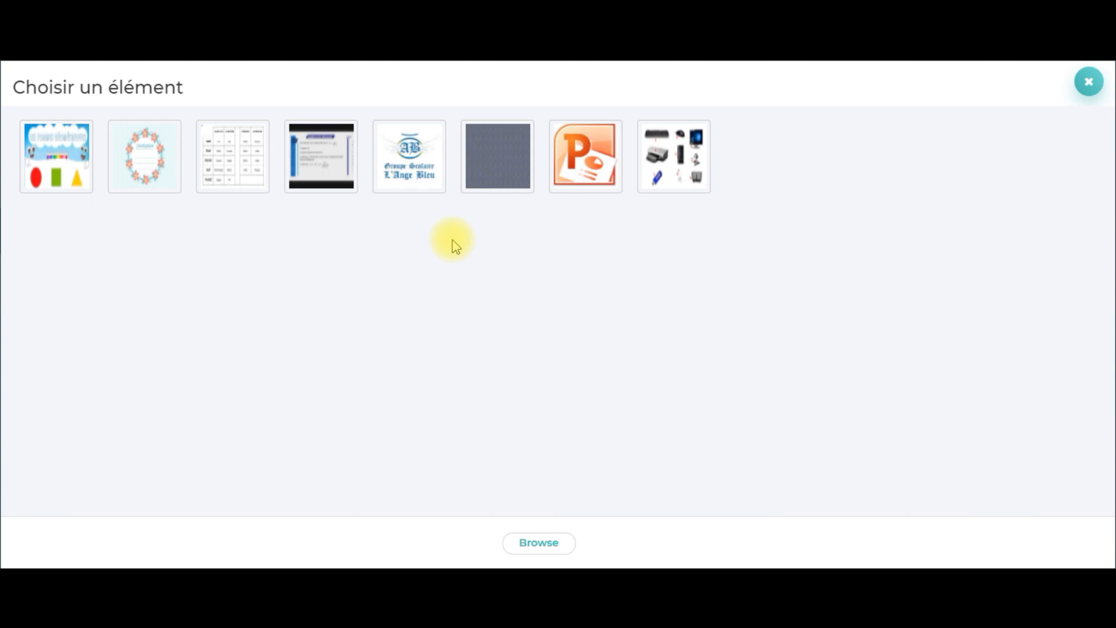
{"action": "left_click", "coordinate": [542, 542]}
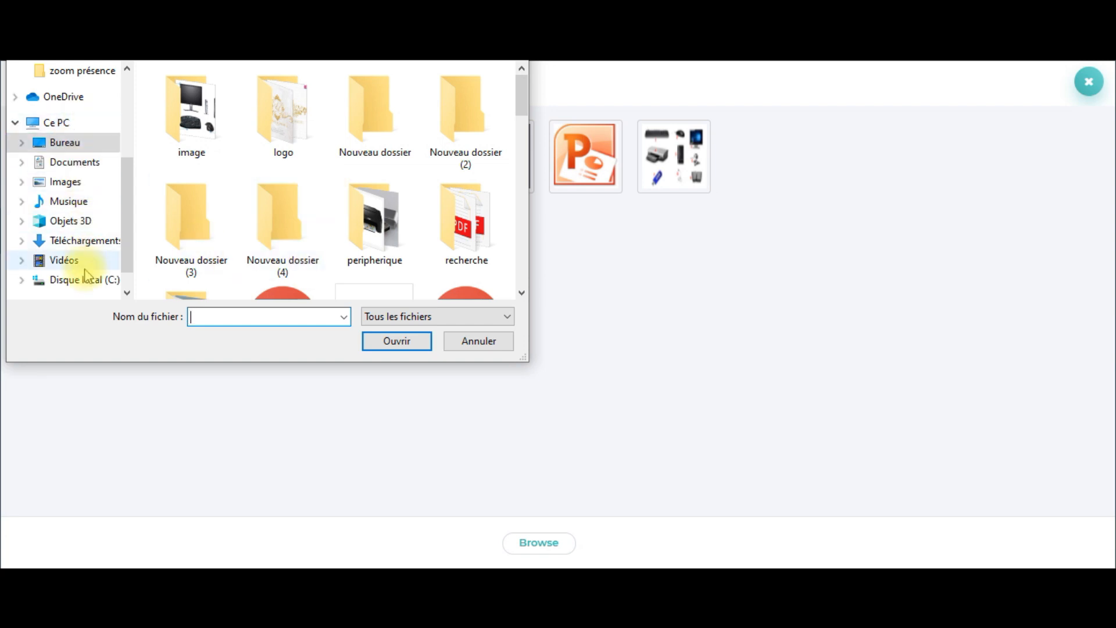
{"action": "left_click", "coordinate": [79, 144]}
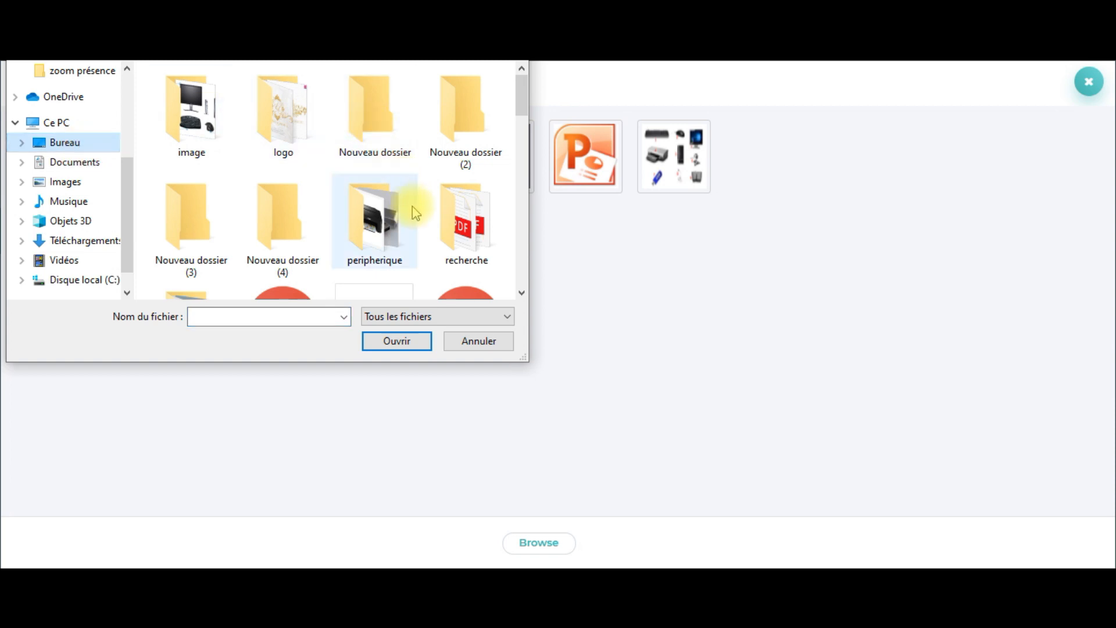
{"action": "double_click", "coordinate": [386, 218]}
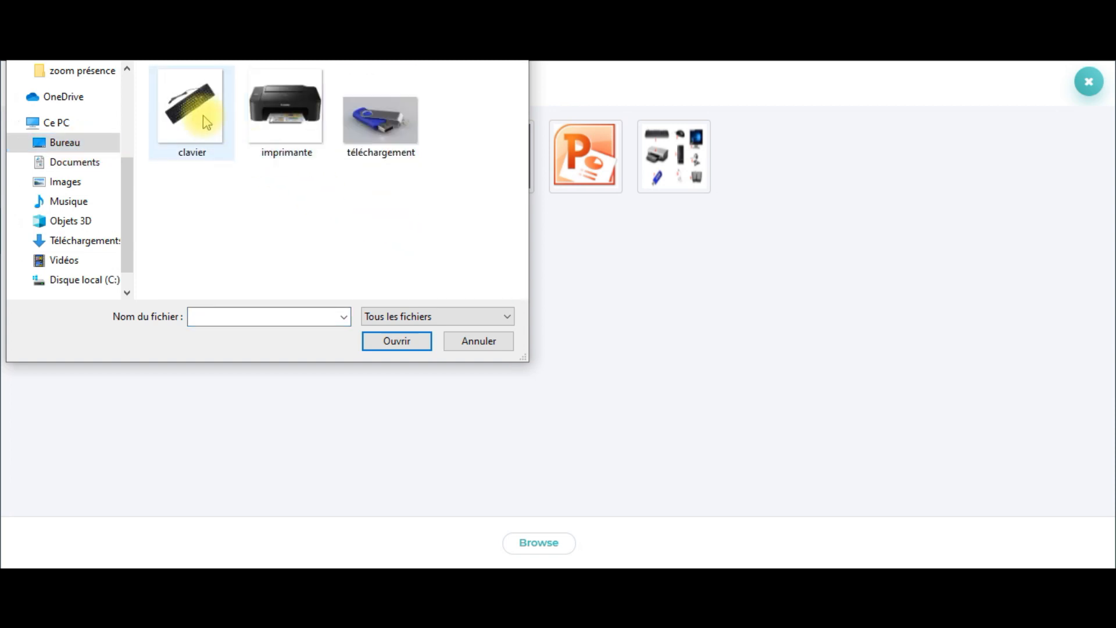
{"action": "double_click", "coordinate": [203, 116]}
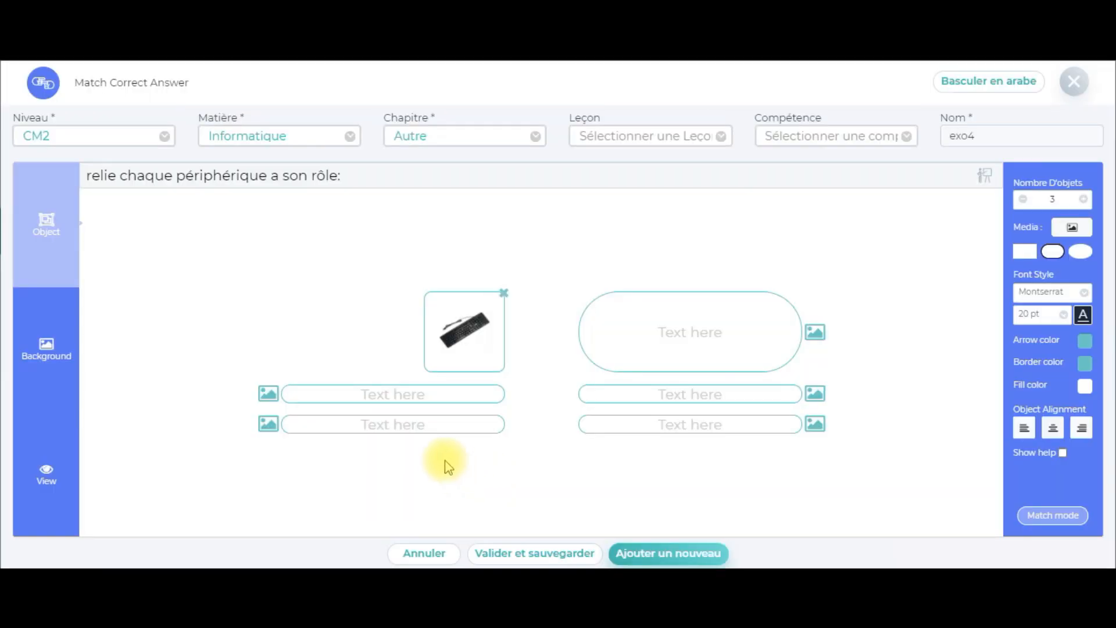
Upload the imprimante image as the second object of the left column
{"action": "left_click", "coordinate": [267, 394]}
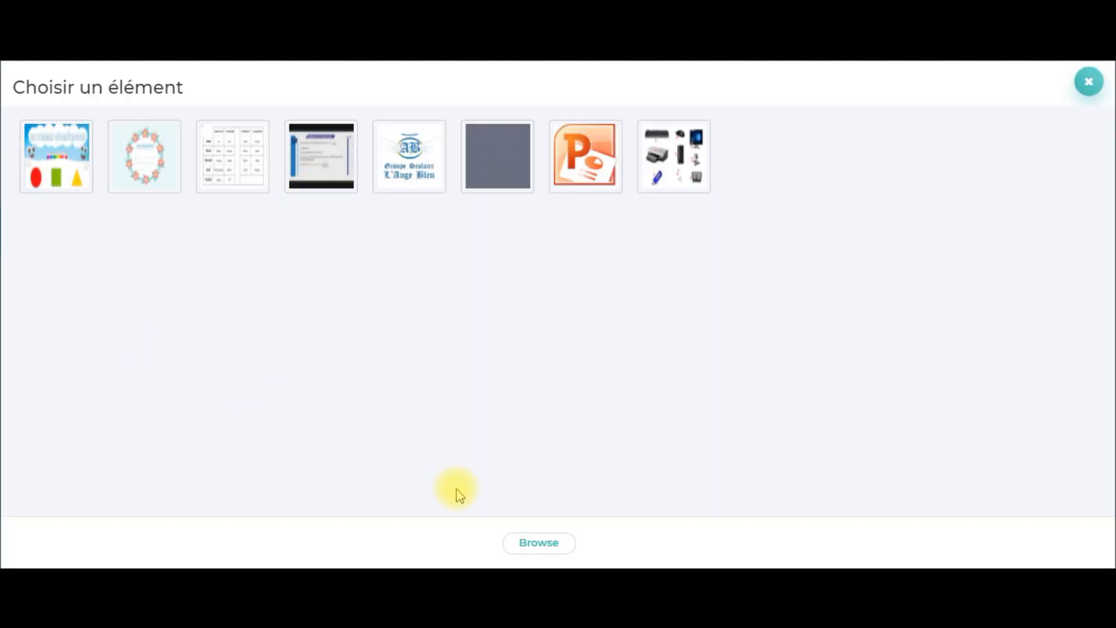
{"action": "left_click", "coordinate": [536, 546]}
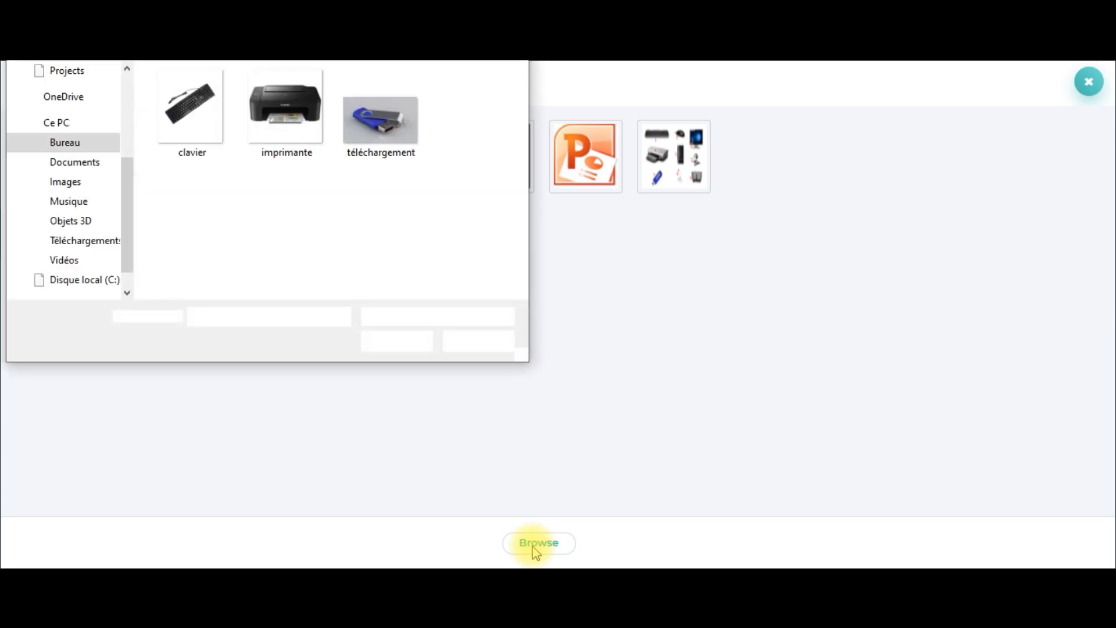
{"action": "double_click", "coordinate": [287, 102]}
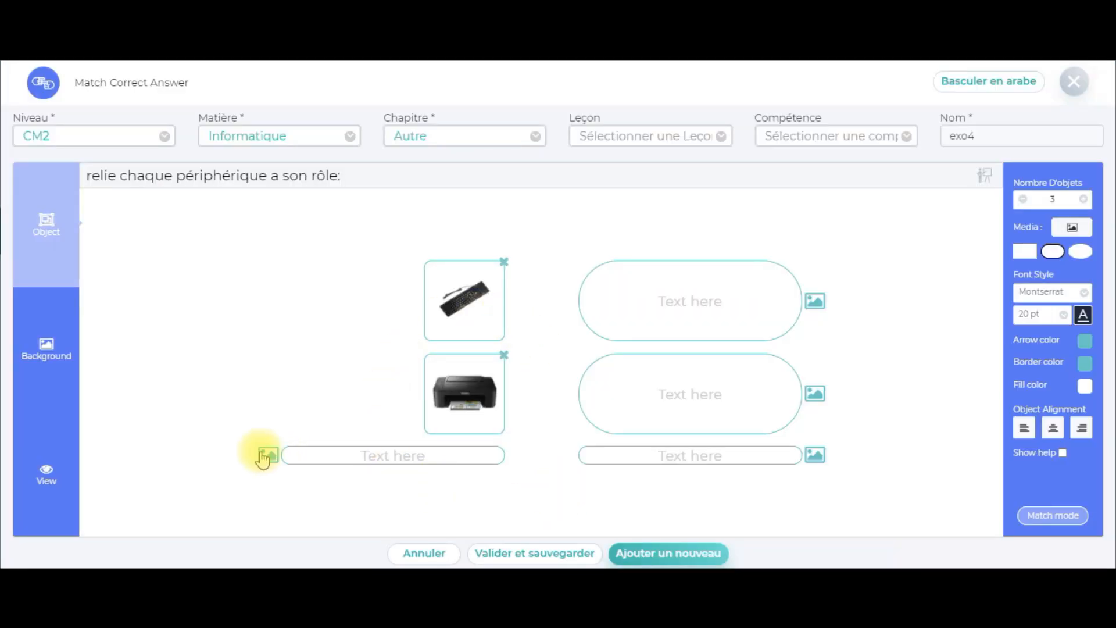
Upload the téléchargement image of the USB stick as the third object of the left column
{"action": "left_click", "coordinate": [267, 454]}
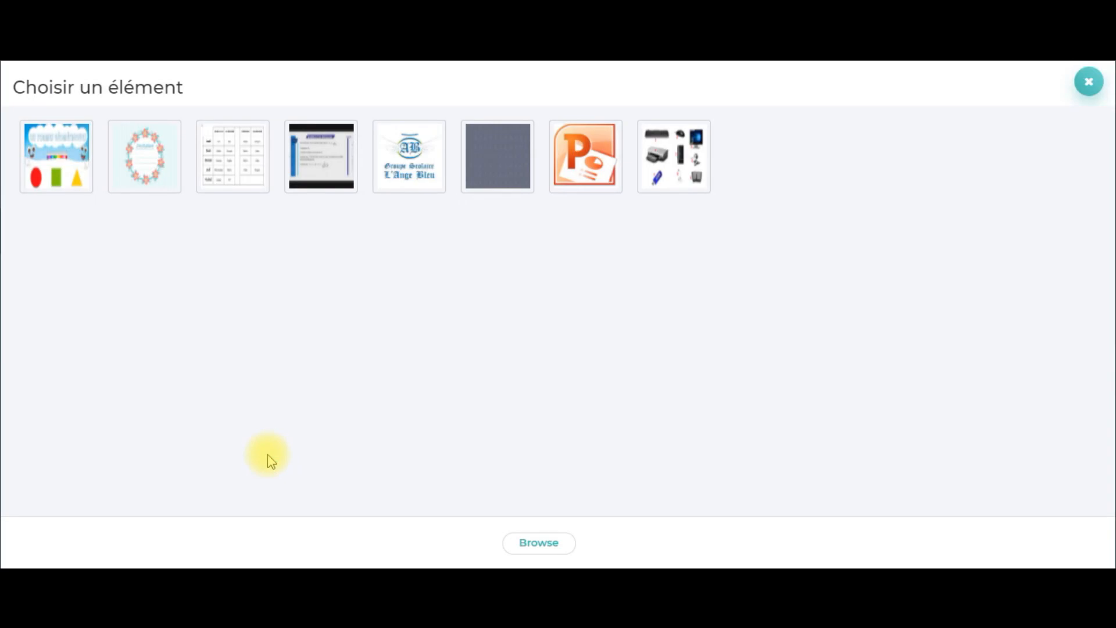
{"action": "left_click", "coordinate": [519, 552]}
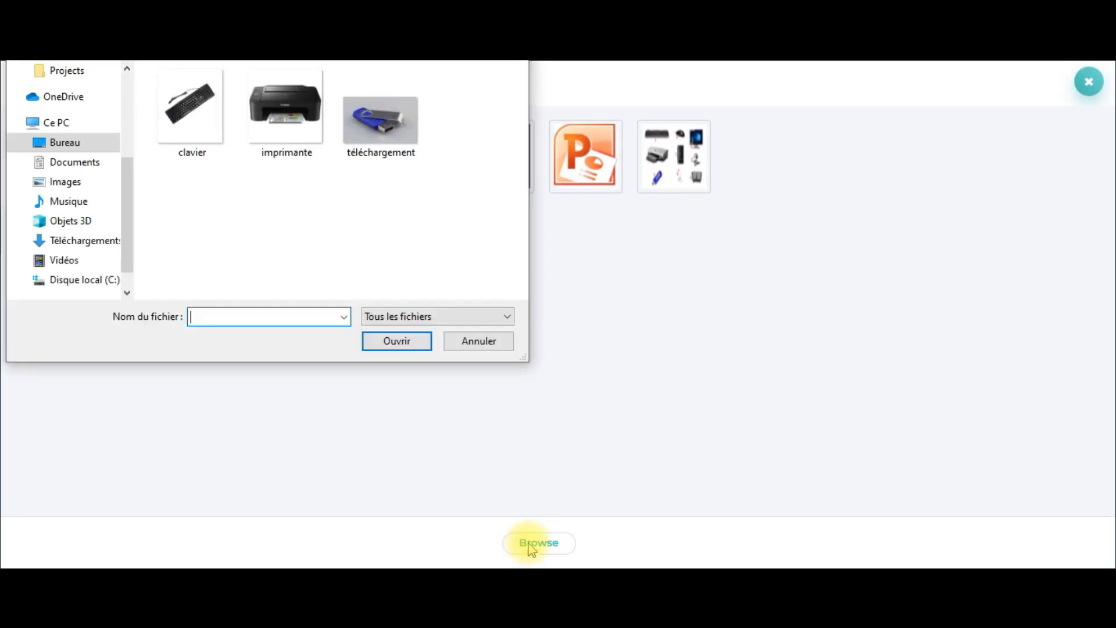
{"action": "left_click", "coordinate": [381, 139]}
{"action": "double_click", "coordinate": [378, 138]}
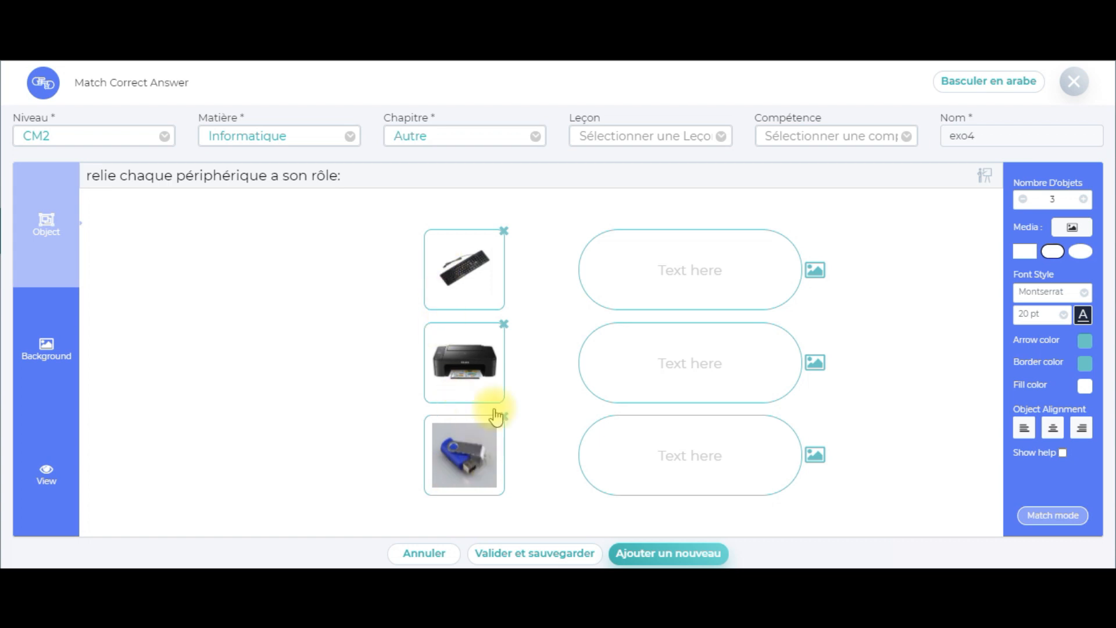
Enter "Permet de stocker les informations" in the first right-column box and "Permet d'ecrire du texte" in the second
{"action": "left_click", "coordinate": [656, 277]}
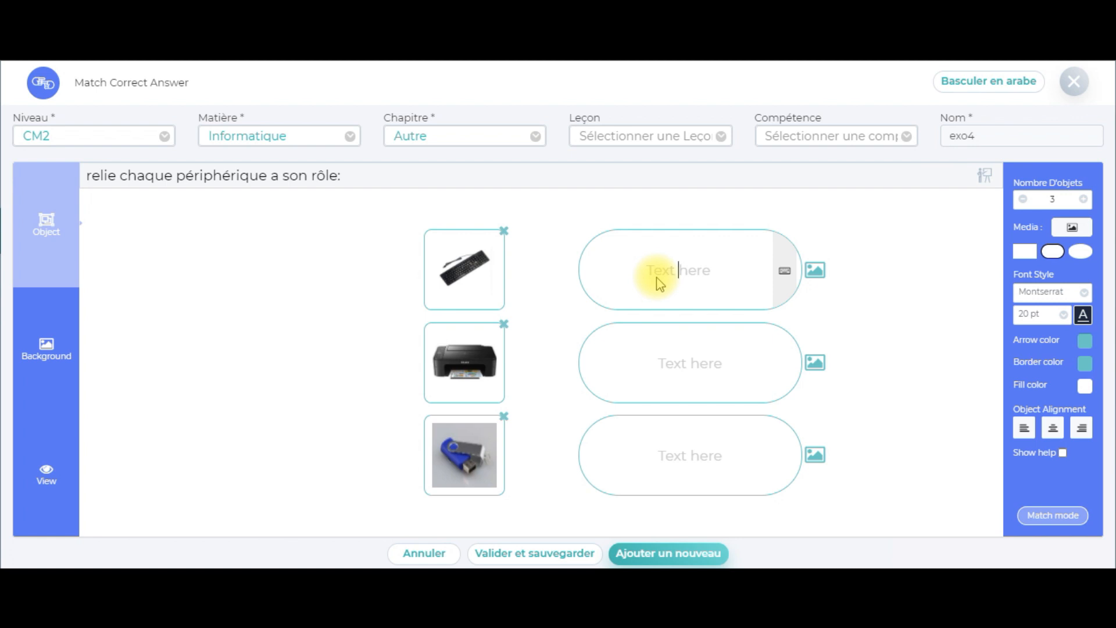
{"action": "left_click", "coordinate": [658, 283]}
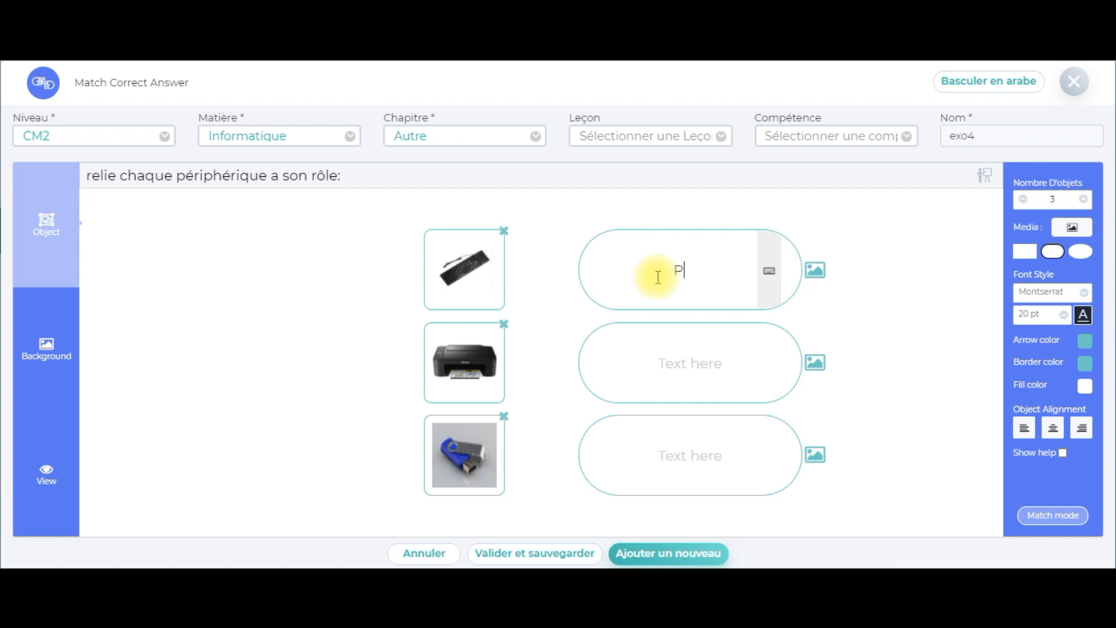
{"action": "type", "text": "Permet de stocker les informations"}
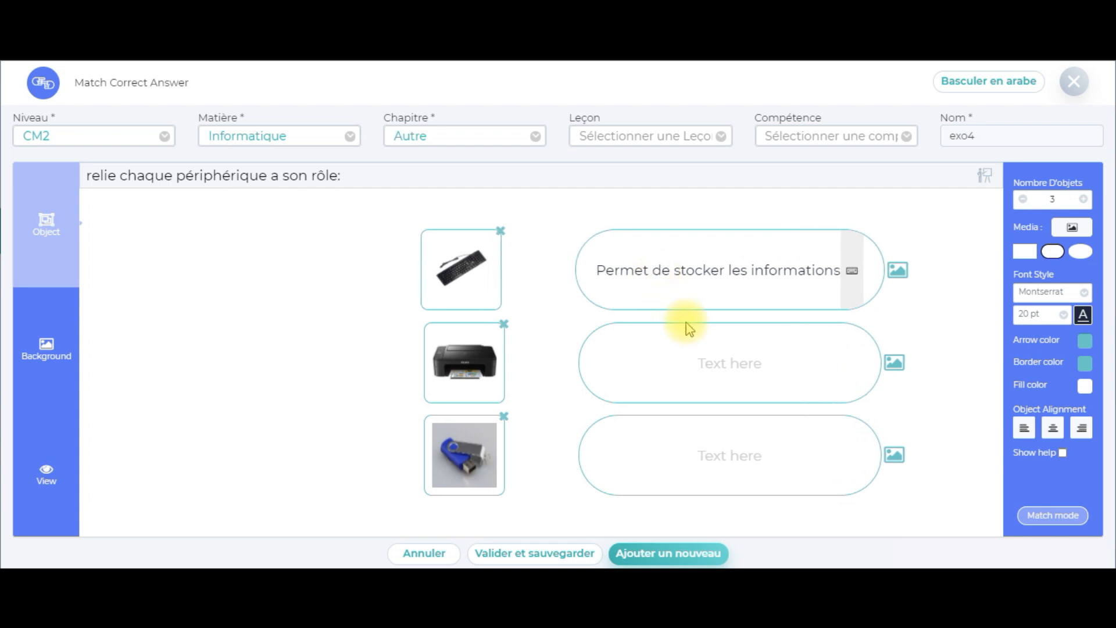
{"action": "left_click", "coordinate": [698, 368]}
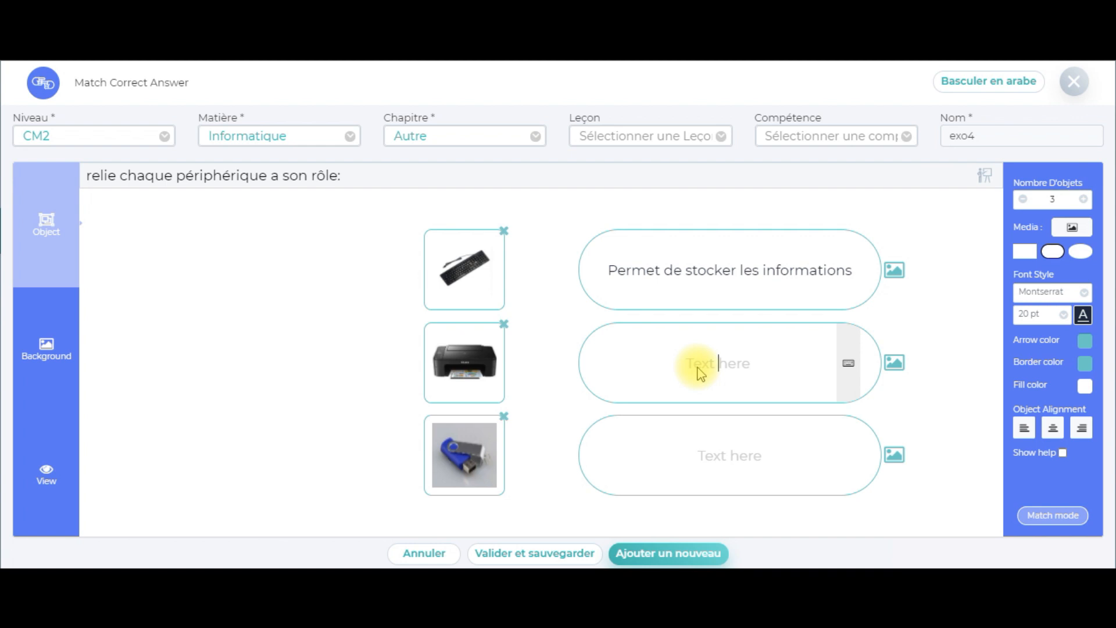
{"action": "type", "text": "Permet d'ecrire du texte"}
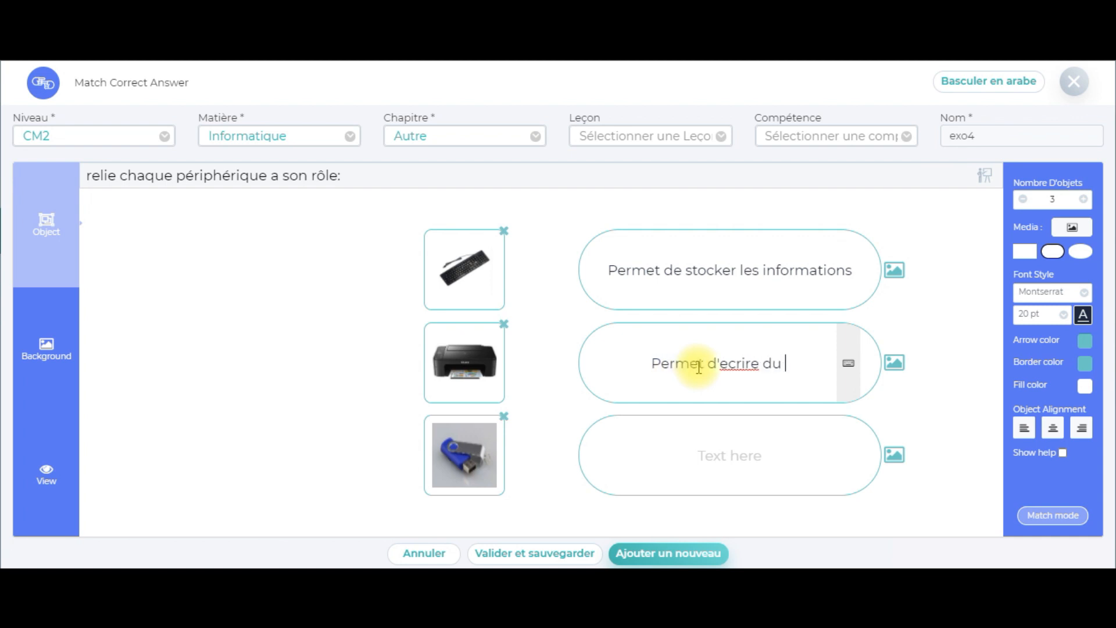
Enter "Permet d'imprimer" in the third right-column box and correct "ecrire" to "écrire" in the second
{"action": "left_click", "coordinate": [701, 452]}
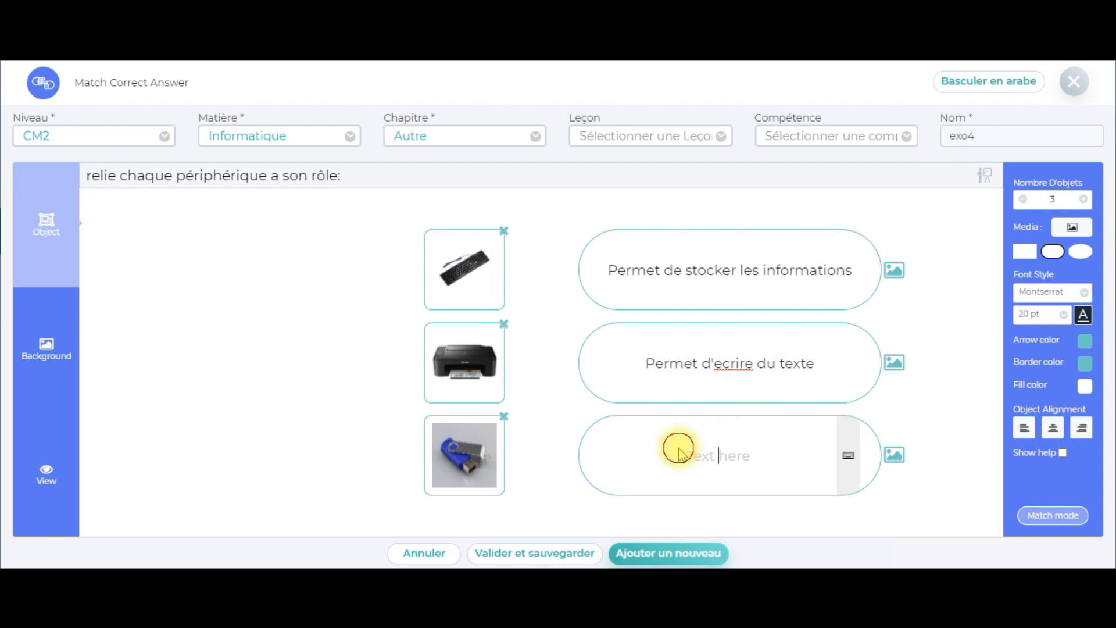
{"action": "type", "text": "Permet"}
{"action": "key", "text": "BackSpace"}
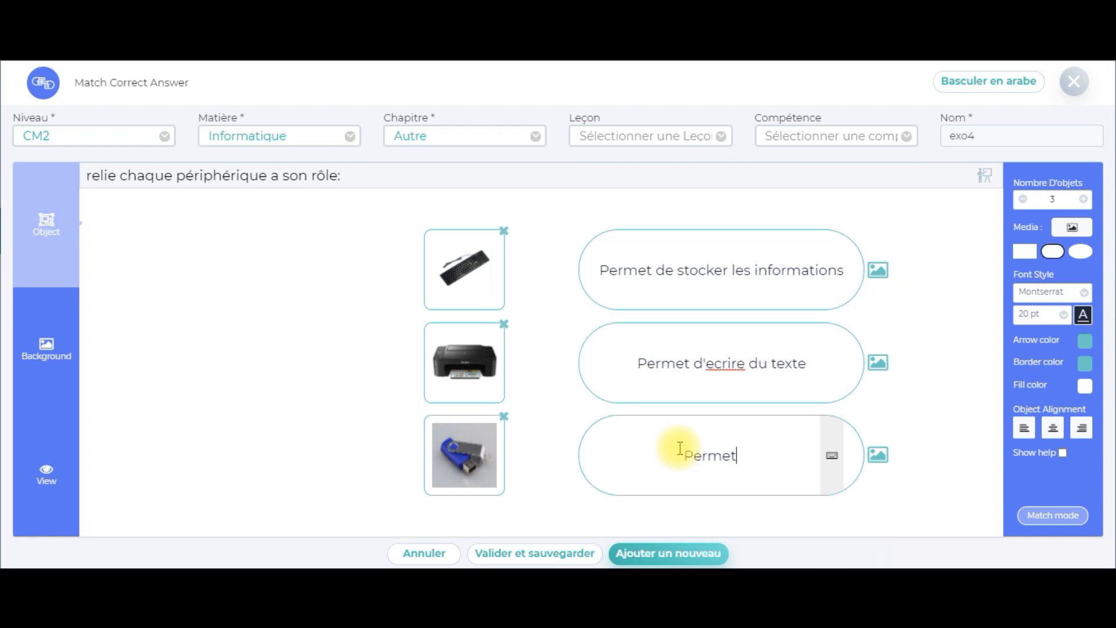
{"action": "type", "text": "d'imprimer"}
{"action": "right_click", "coordinate": [725, 365]}
{"action": "left_click", "coordinate": [780, 152]}
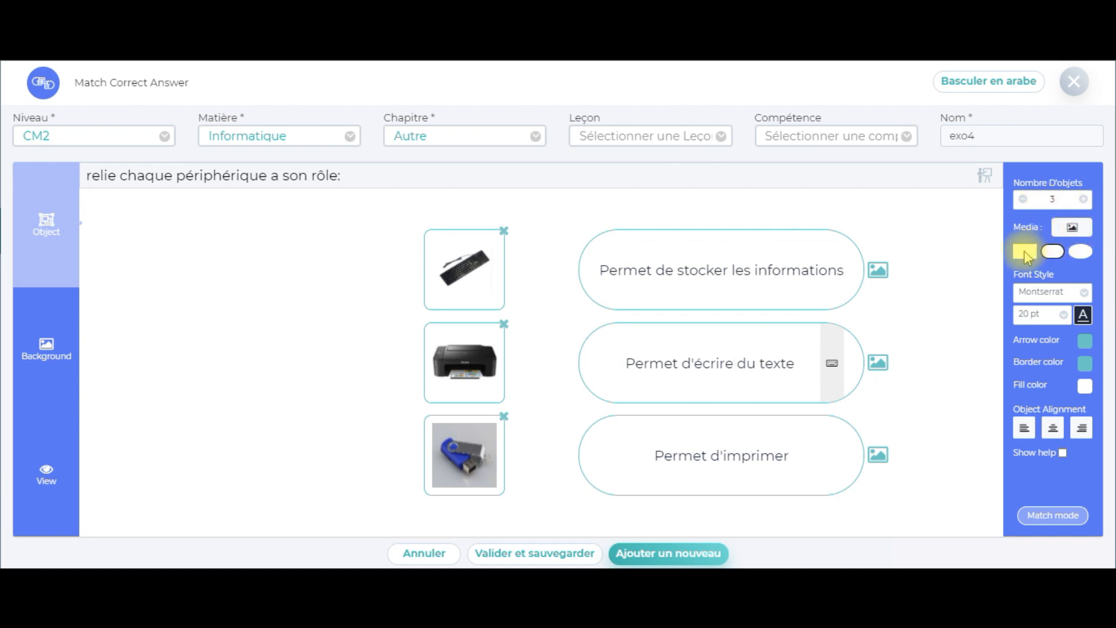
Change the text boxes to the oval shape and set their font to Arial
{"action": "left_click", "coordinate": [1082, 253]}
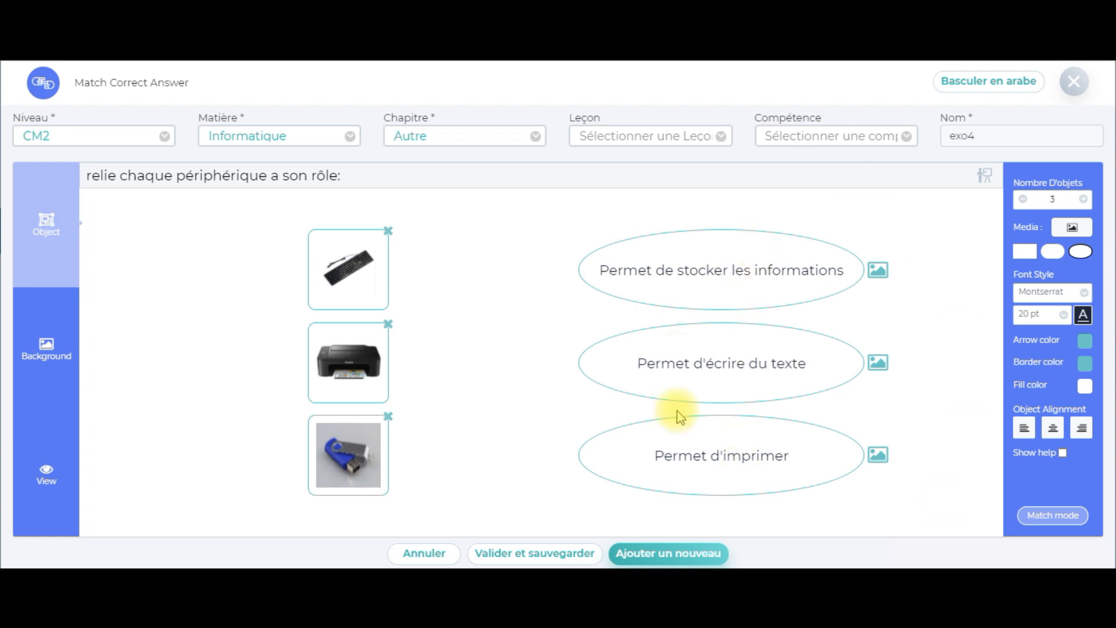
{"action": "left_click", "coordinate": [1083, 297]}
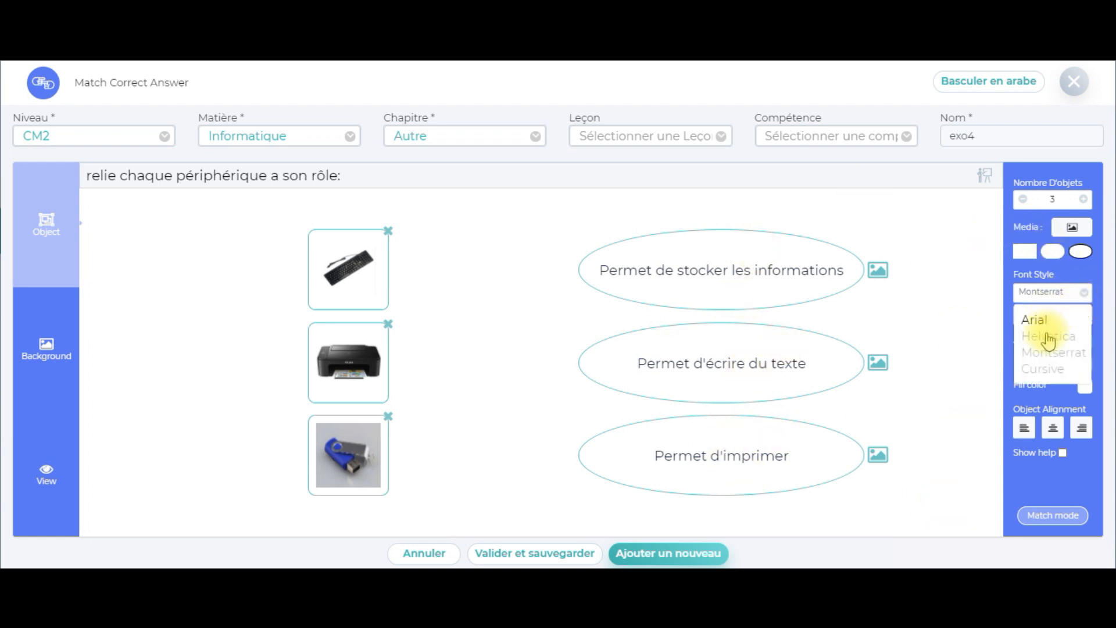
{"action": "left_click", "coordinate": [1049, 353]}
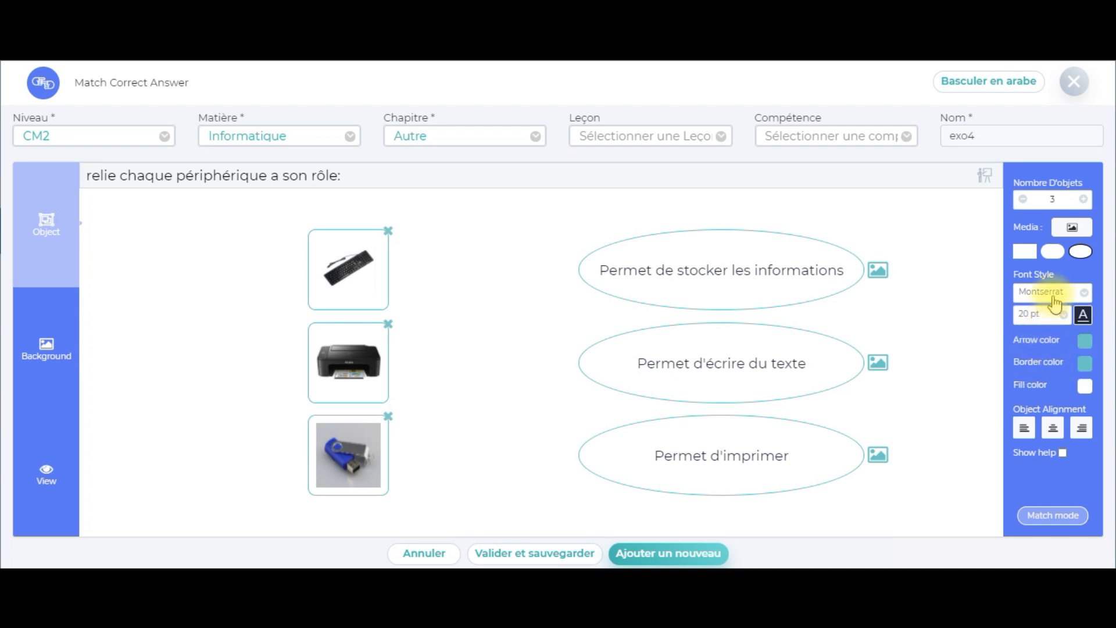
{"action": "left_click", "coordinate": [1082, 292]}
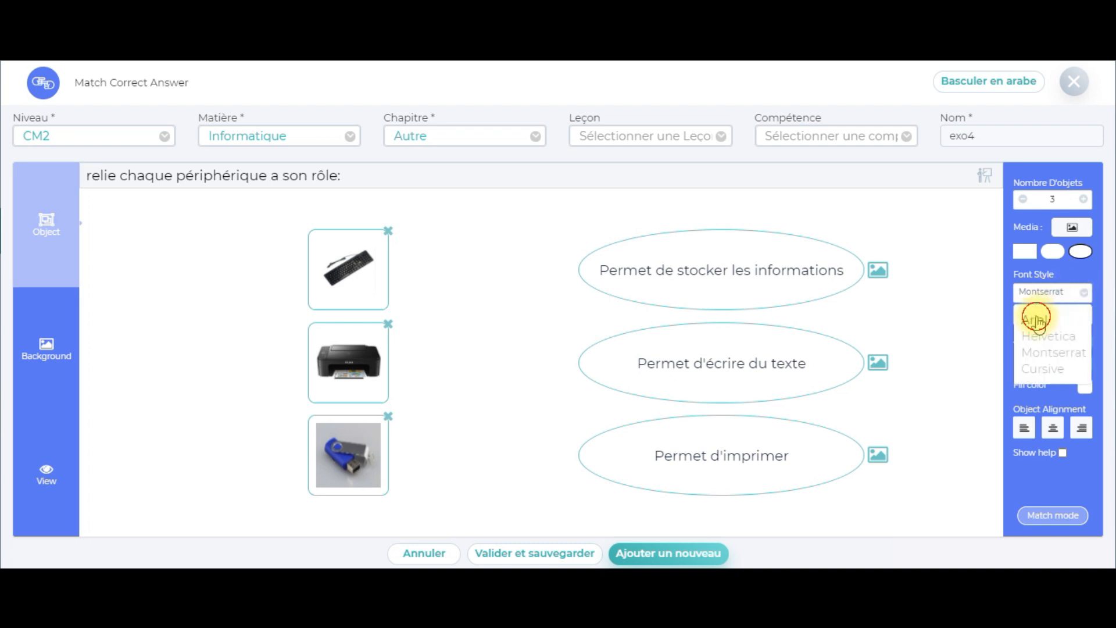
{"action": "left_click", "coordinate": [1041, 319]}
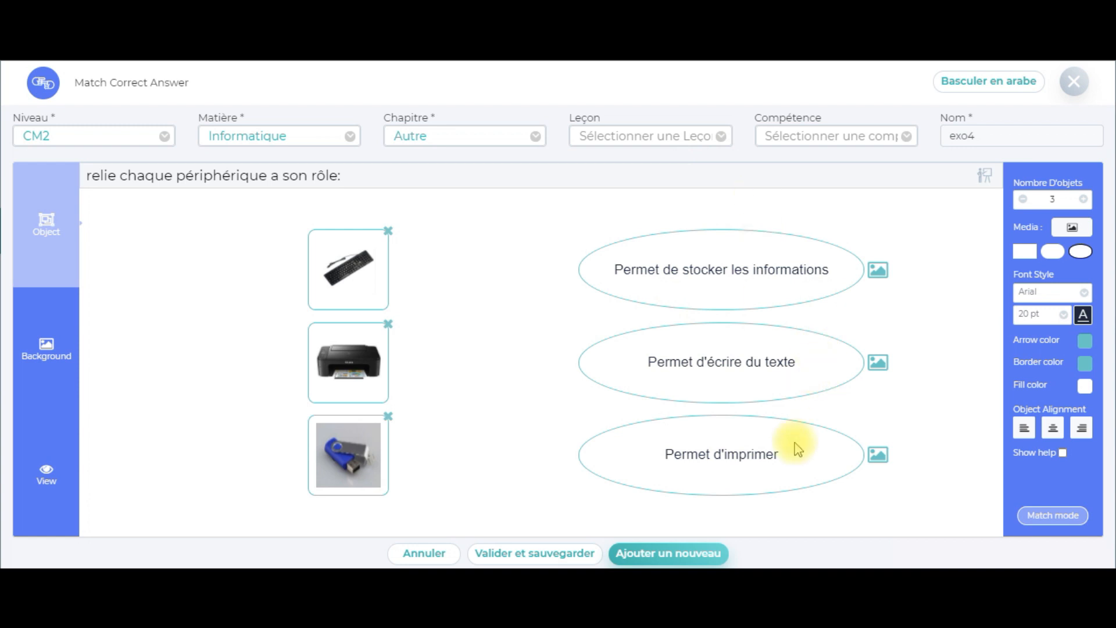
Set the font size to 25 pt and change the arrow color to light cyan after trying orange
{"action": "left_click", "coordinate": [1064, 315]}
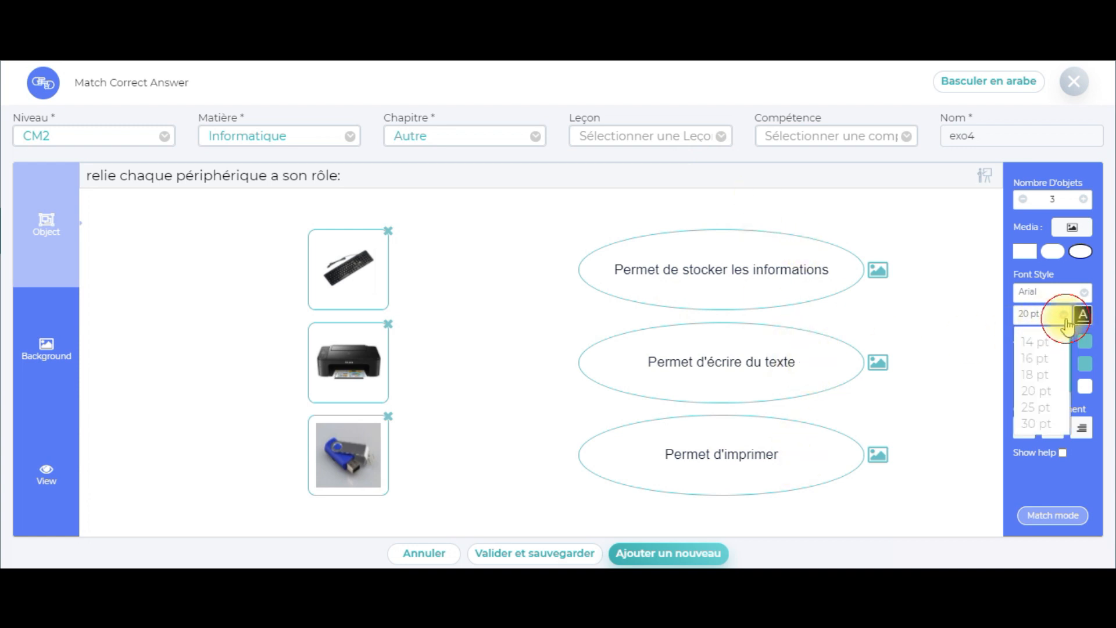
{"action": "left_click", "coordinate": [1036, 408]}
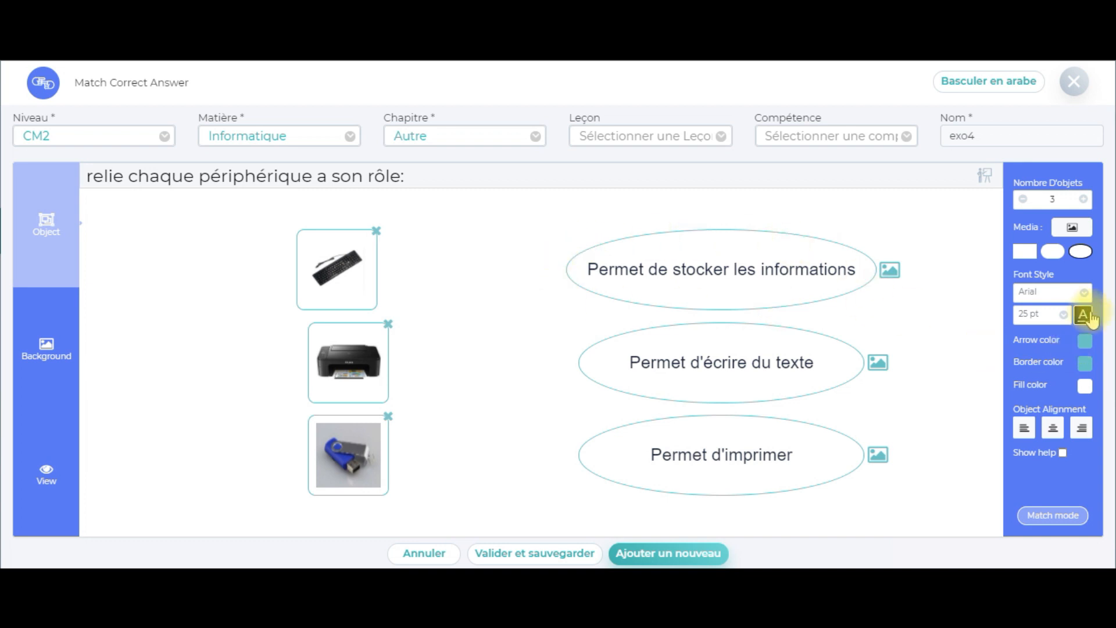
{"action": "left_click", "coordinate": [1085, 342]}
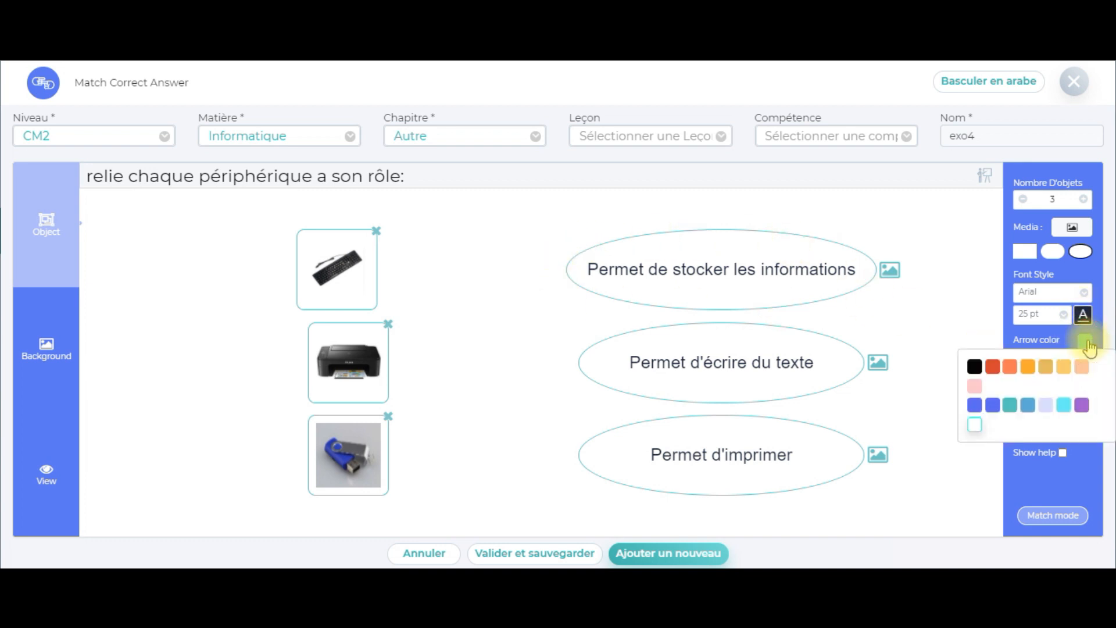
{"action": "left_click", "coordinate": [1028, 366]}
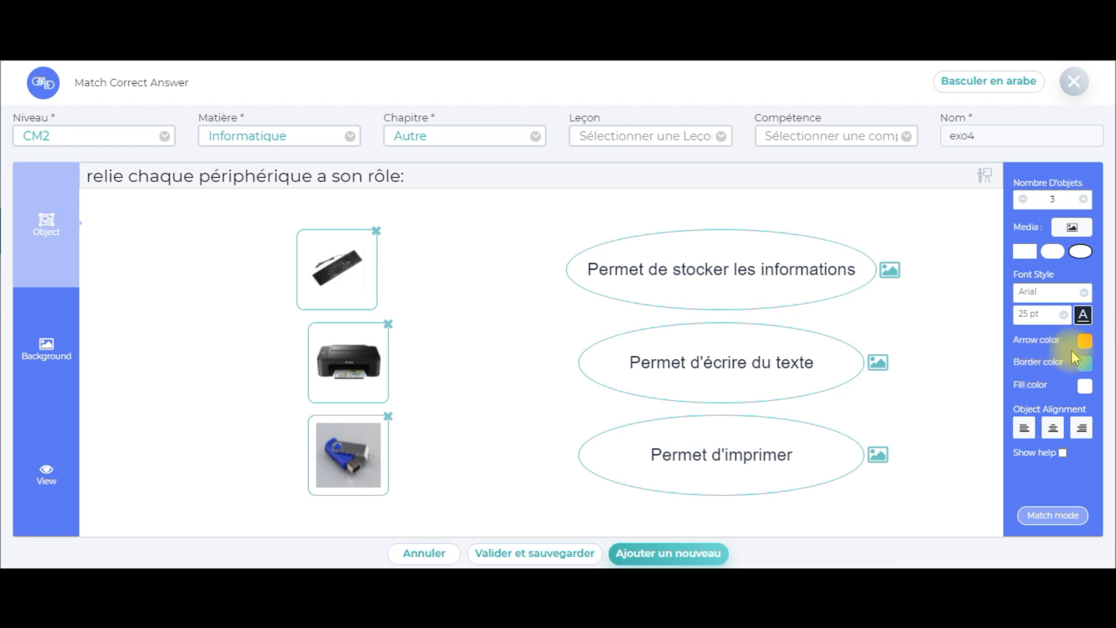
{"action": "left_click", "coordinate": [1086, 345]}
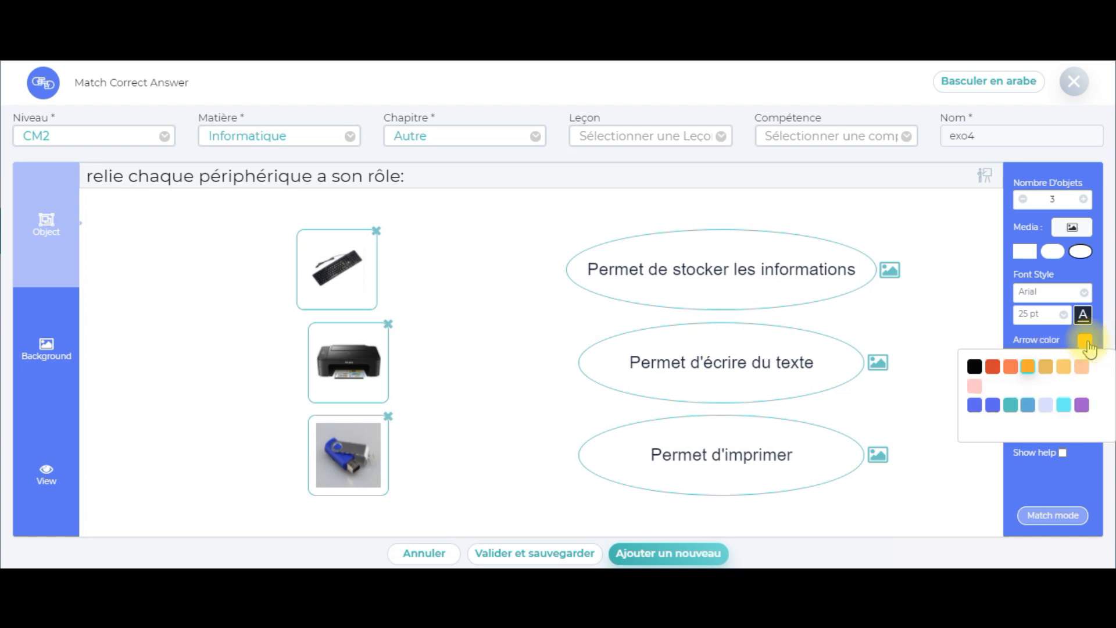
{"action": "left_click", "coordinate": [1061, 408]}
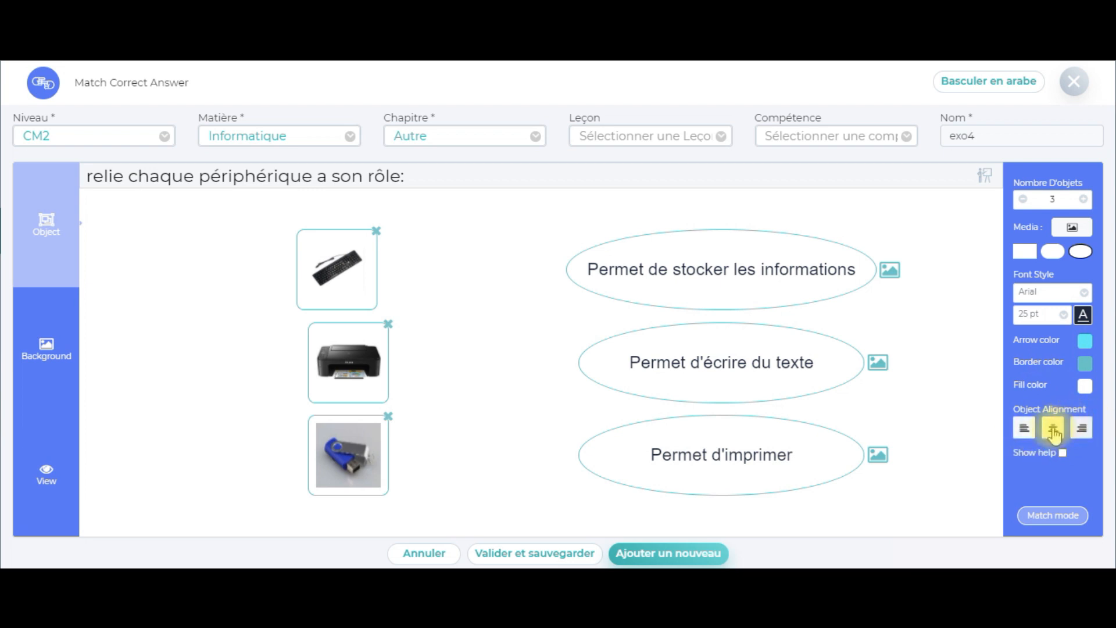
Define the correct matches: keyboard to "Permet d'écrire du texte", printer to "Permet d'imprimer", USB stick to "Permet de stocker les informations"
{"action": "left_click", "coordinate": [1063, 517]}
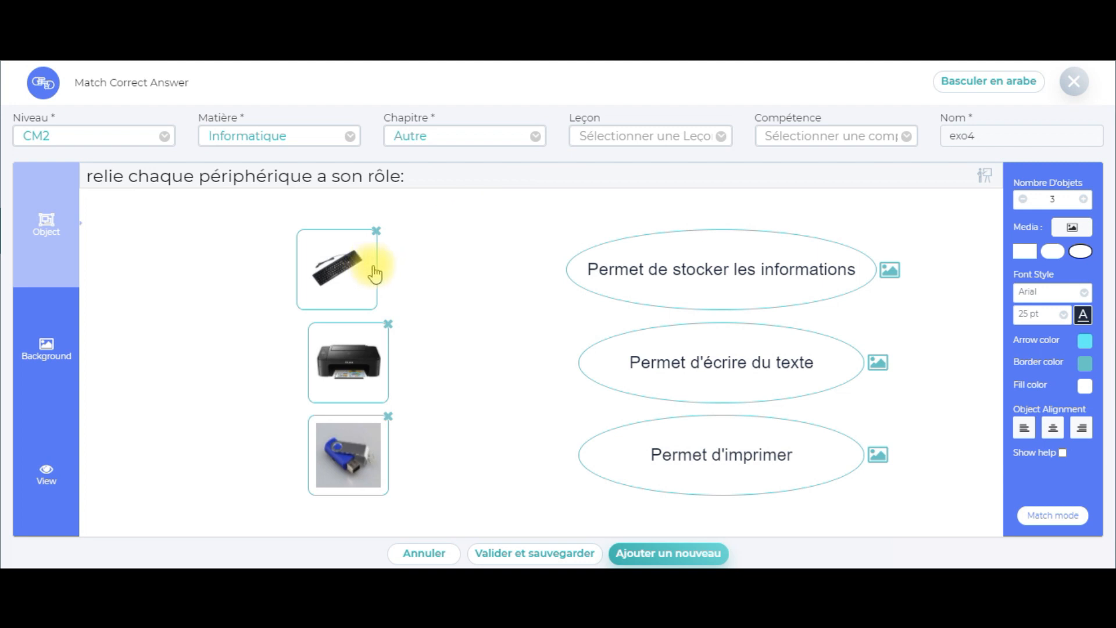
{"action": "mouse_move", "coordinate": [494, 271]}
{"action": "left_mouse_down"}
{"action": "mouse_move", "coordinate": [541, 341]}
{"action": "mouse_move", "coordinate": [602, 377]}
{"action": "left_mouse_up"}
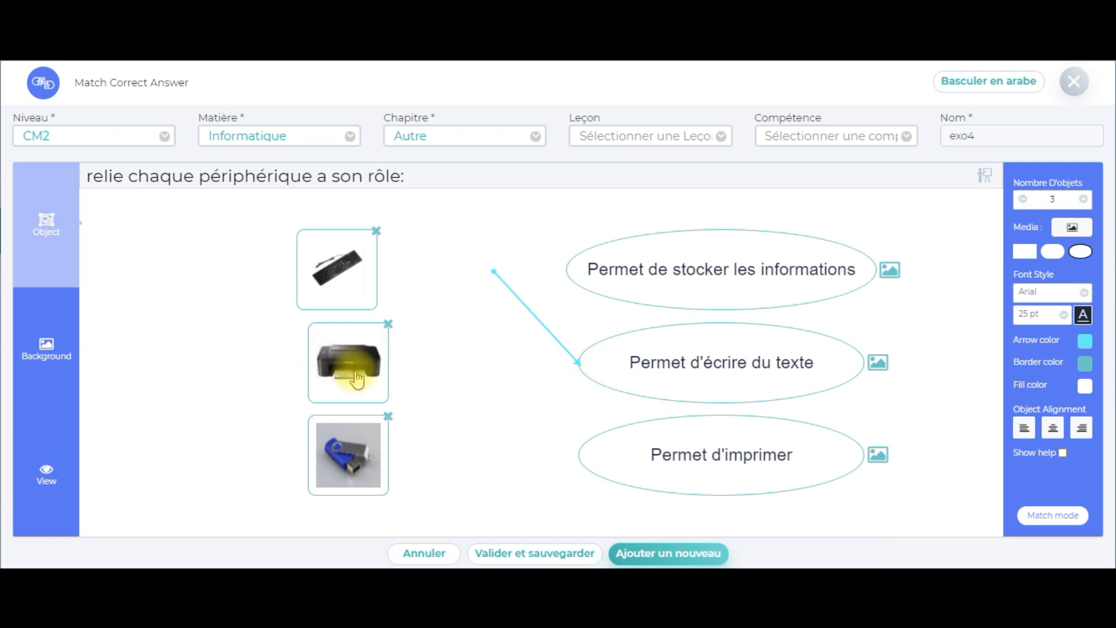
{"action": "left_click_drag", "start_coordinate": [503, 362], "coordinate": [578, 453]}
{"action": "left_click_drag", "start_coordinate": [381, 361], "coordinate": [597, 451]}
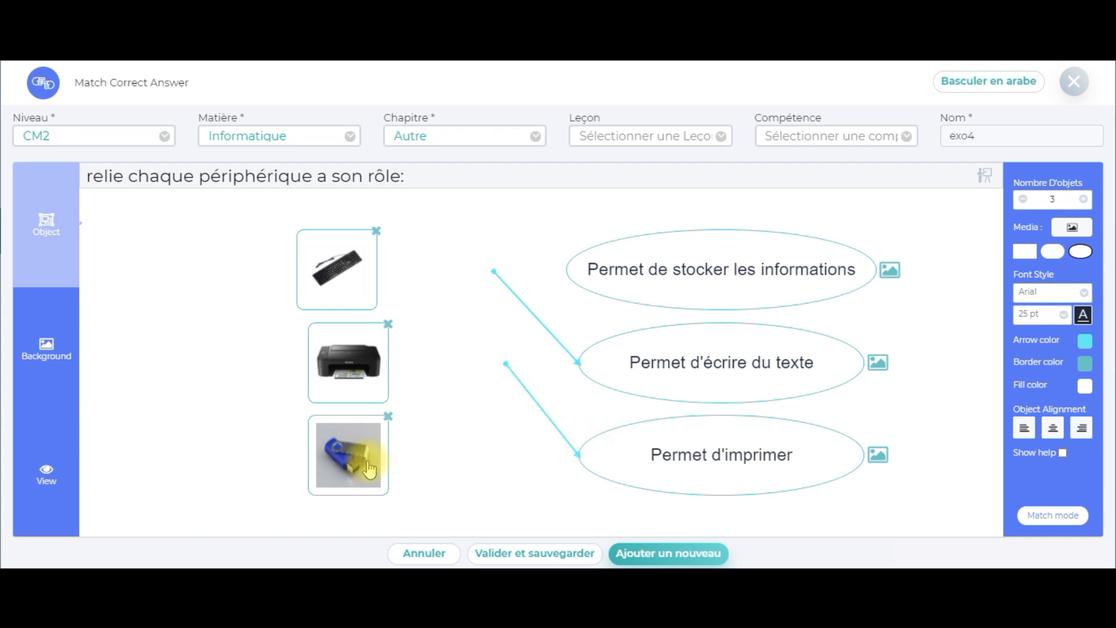
{"action": "left_click_drag", "start_coordinate": [378, 459], "coordinate": [580, 279]}
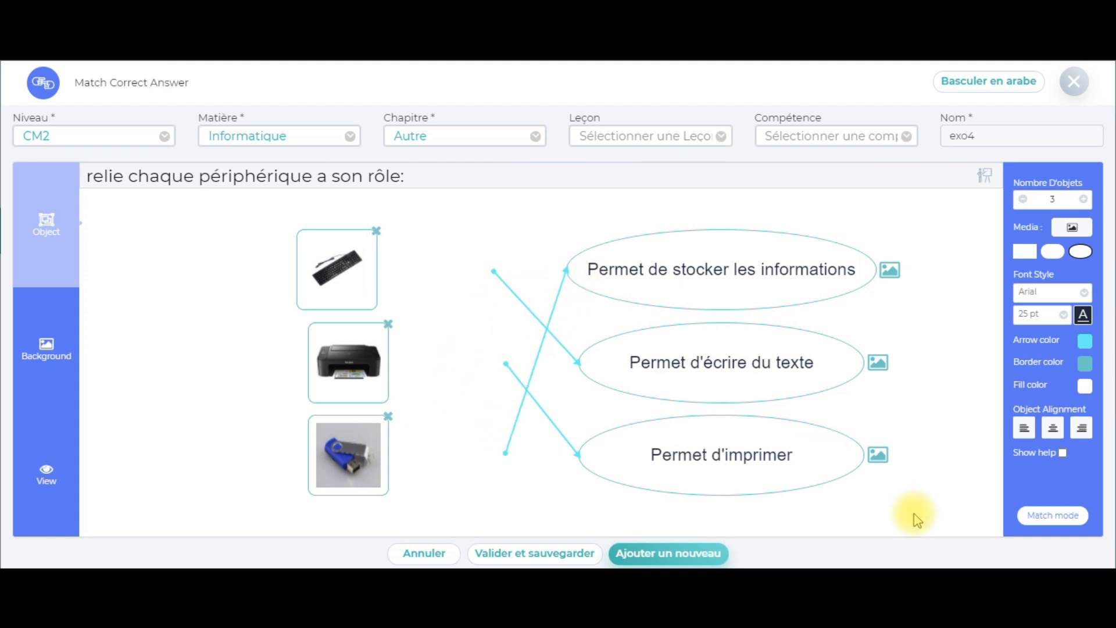
Center the objects and set the font size to 20 pt
{"action": "left_click", "coordinate": [1050, 424]}
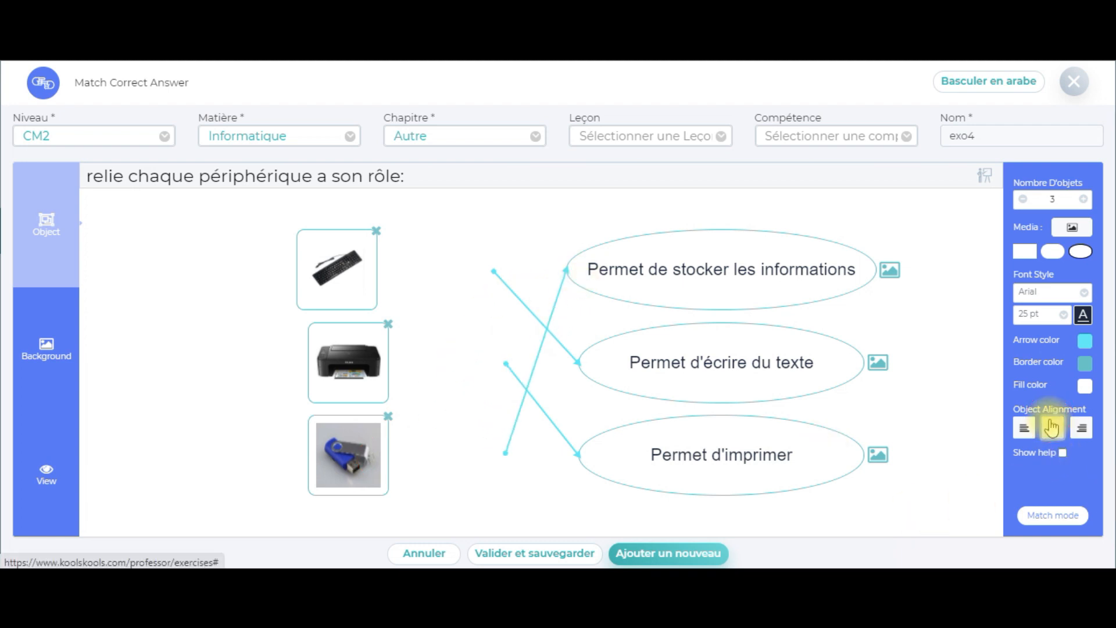
{"action": "left_click", "coordinate": [1063, 319]}
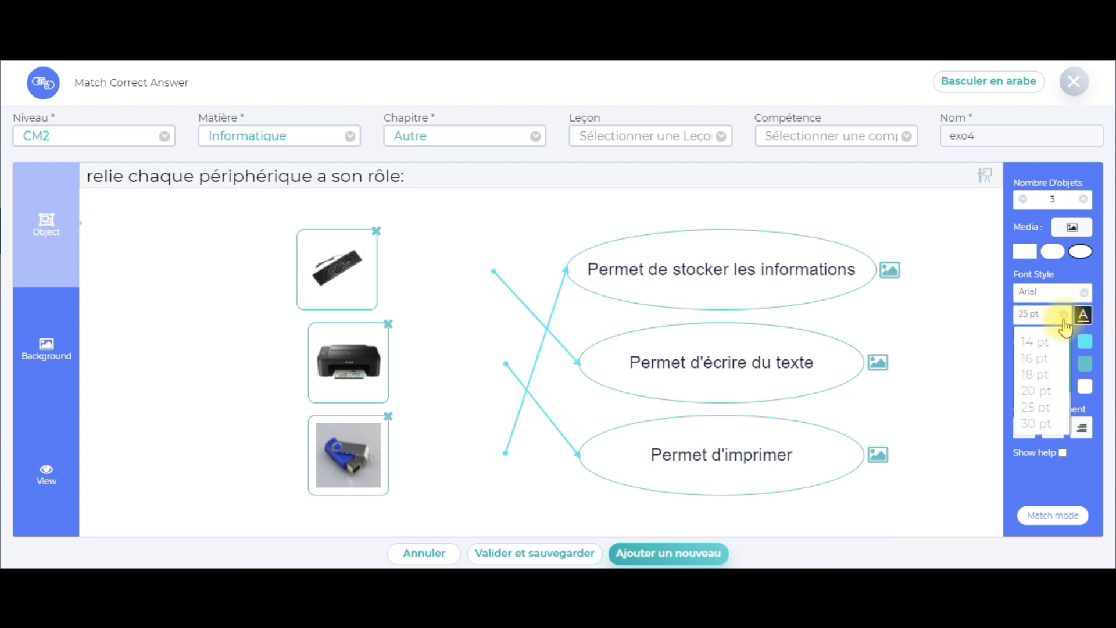
{"action": "left_click", "coordinate": [1049, 388]}
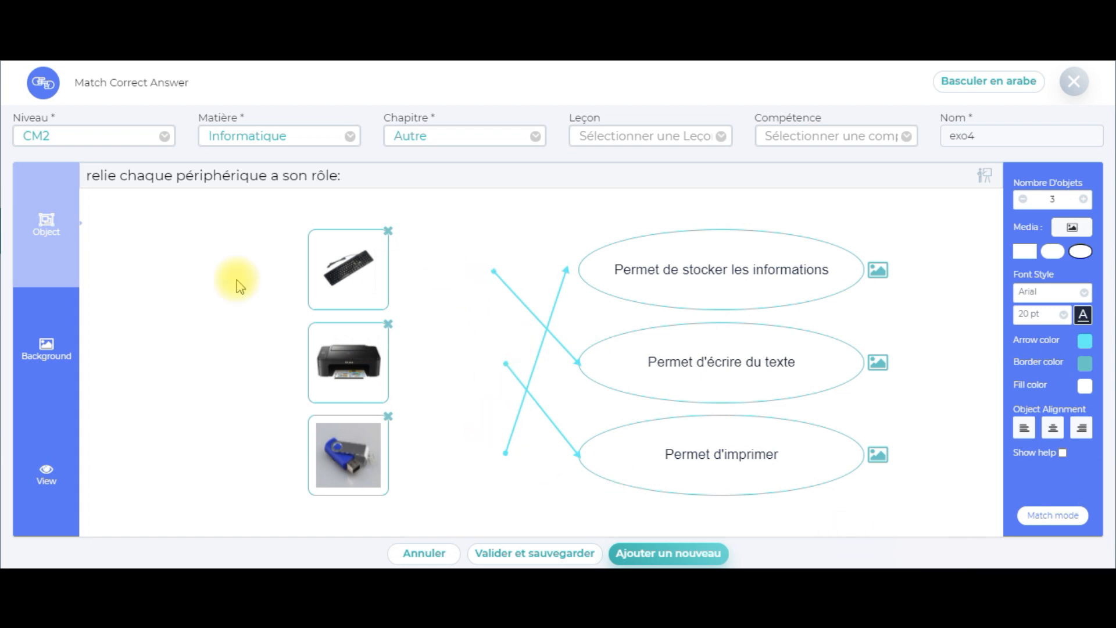
Try a blue-grey background color for the exercise and restore the white background
{"action": "left_click", "coordinate": [46, 337]}
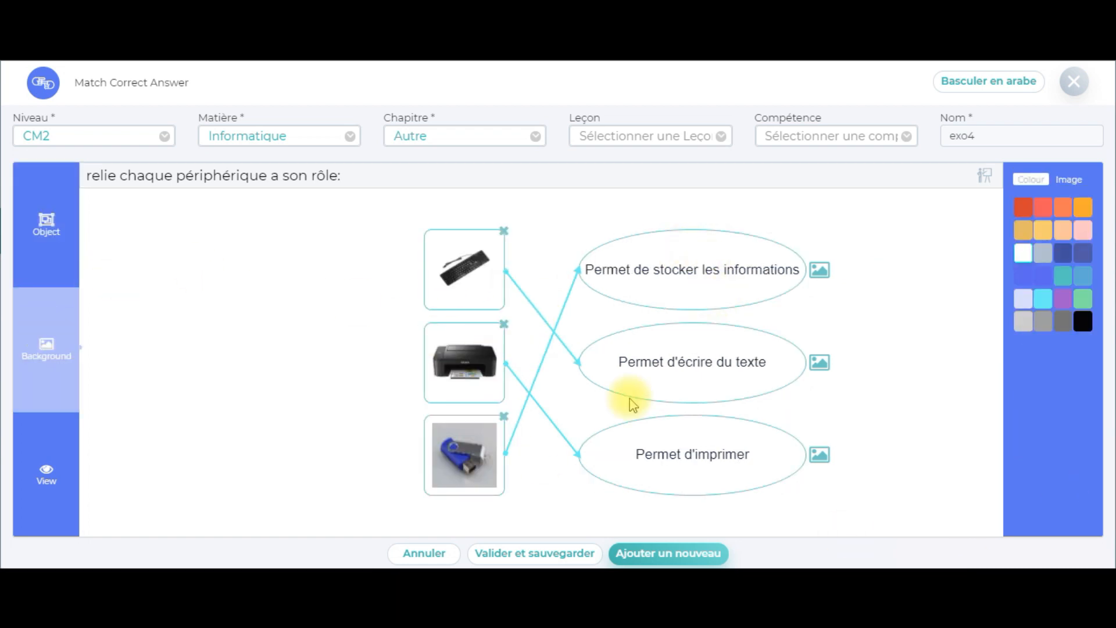
{"action": "left_click", "coordinate": [1041, 249]}
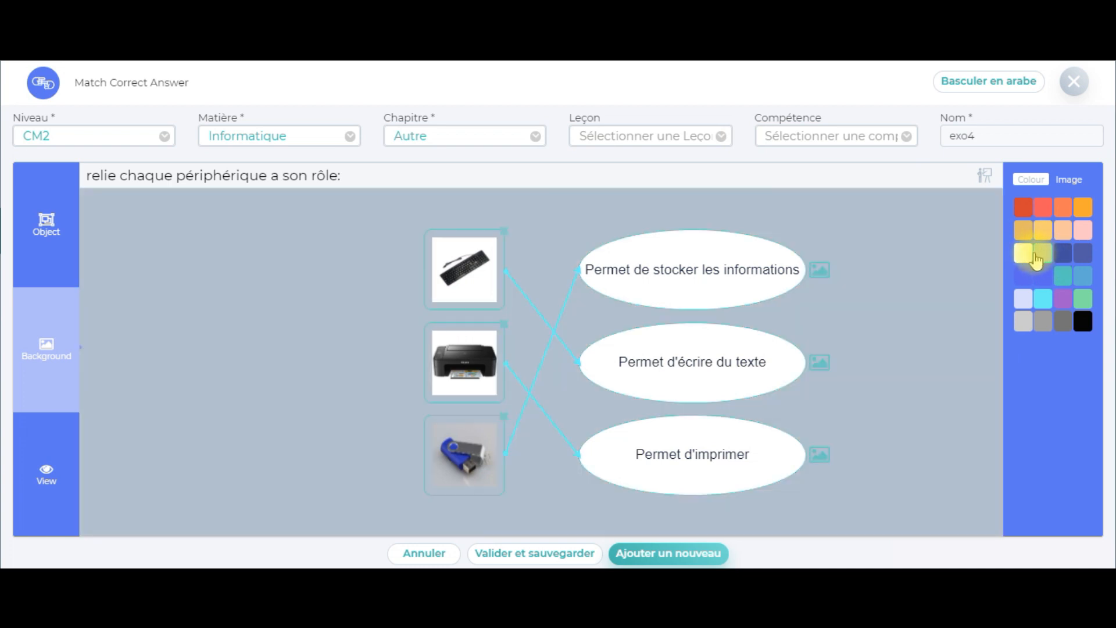
{"action": "left_click", "coordinate": [1023, 256]}
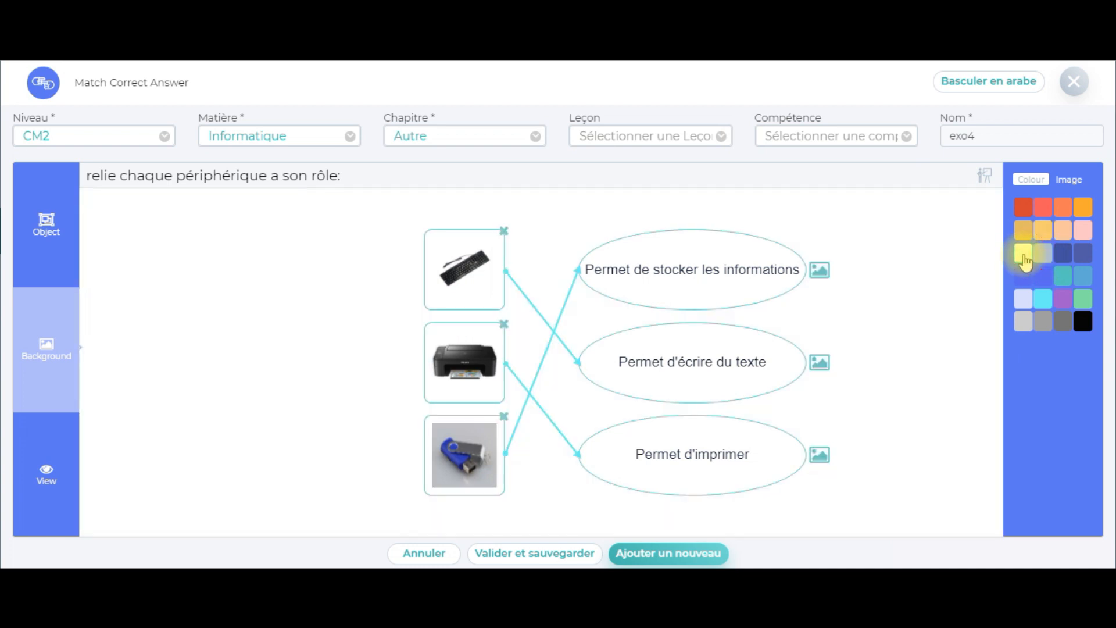
Preview the exercise, link the keyboard, printer and USB stick to their correct roles, and submit the answers
{"action": "left_click", "coordinate": [36, 461]}
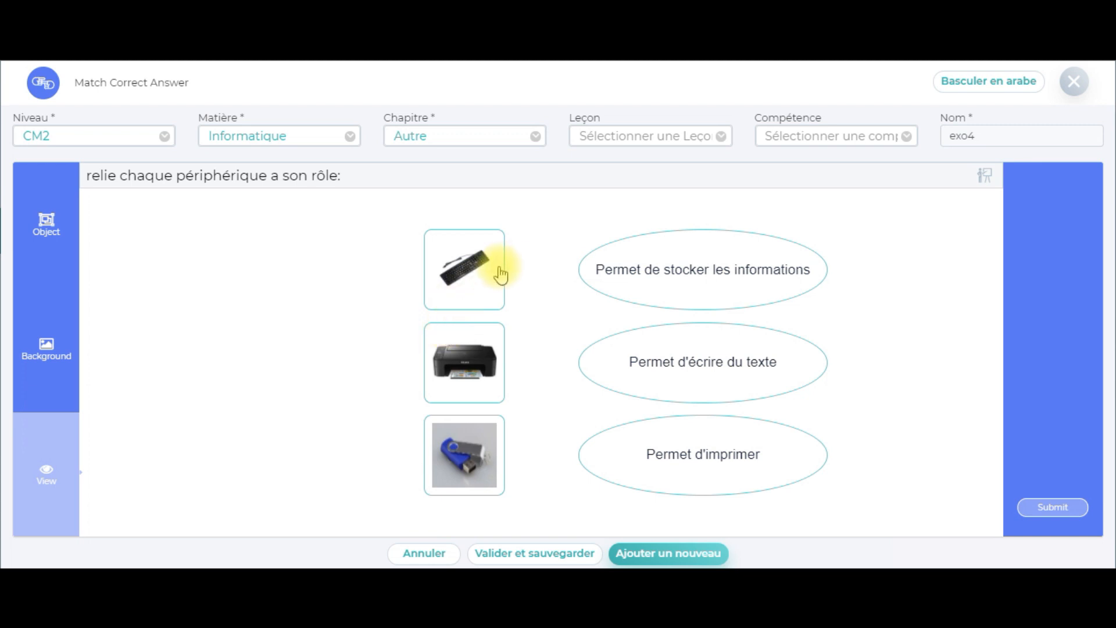
{"action": "left_click_drag", "start_coordinate": [499, 269], "coordinate": [602, 381]}
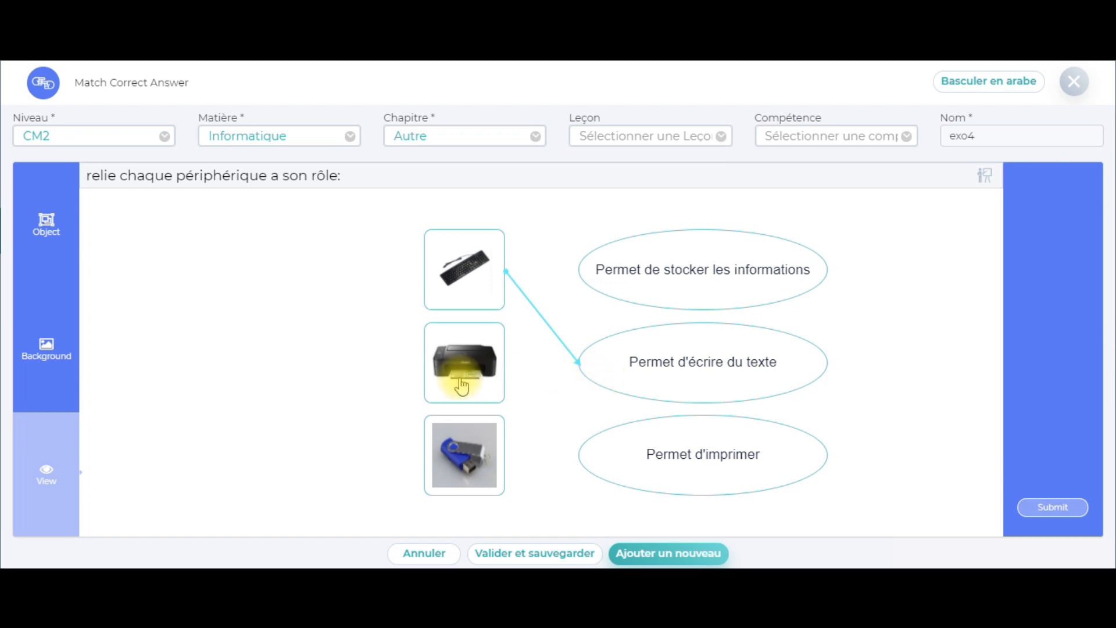
{"action": "mouse_move", "coordinate": [476, 381]}
{"action": "left_mouse_down"}
{"action": "mouse_move", "coordinate": [558, 463]}
{"action": "mouse_move", "coordinate": [592, 468]}
{"action": "left_mouse_up"}
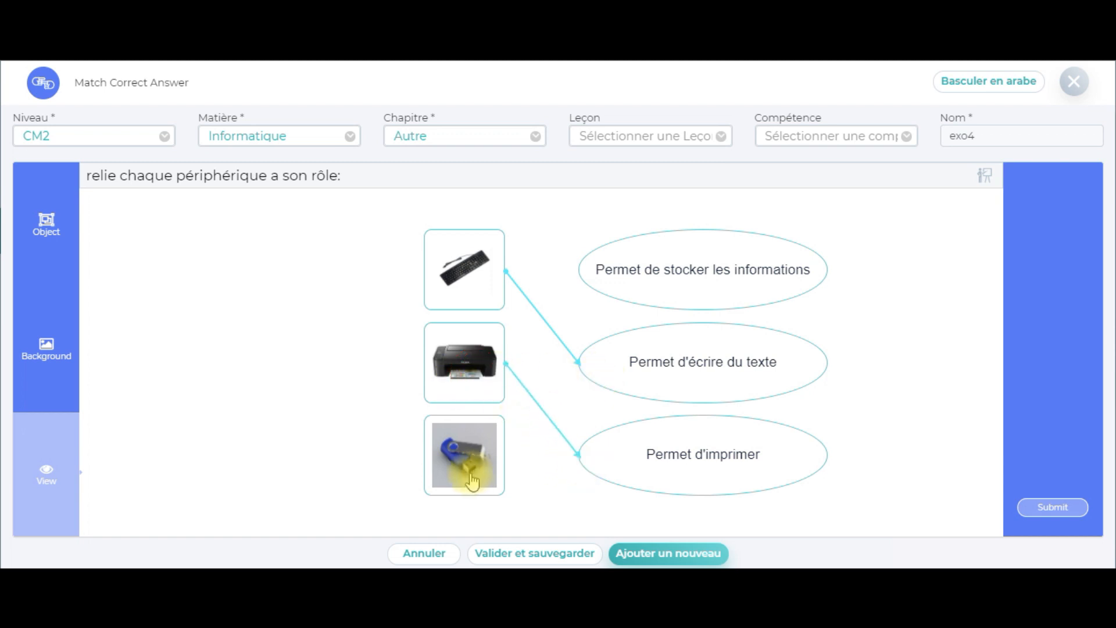
{"action": "left_click_drag", "start_coordinate": [485, 468], "coordinate": [592, 264]}
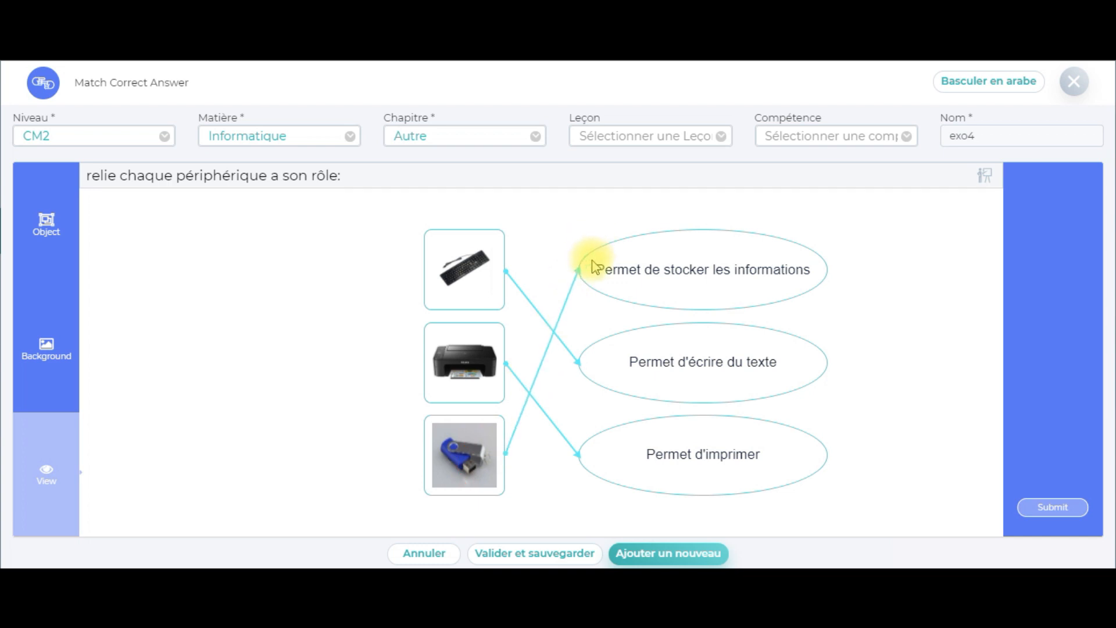
{"action": "left_click", "coordinate": [1059, 513]}
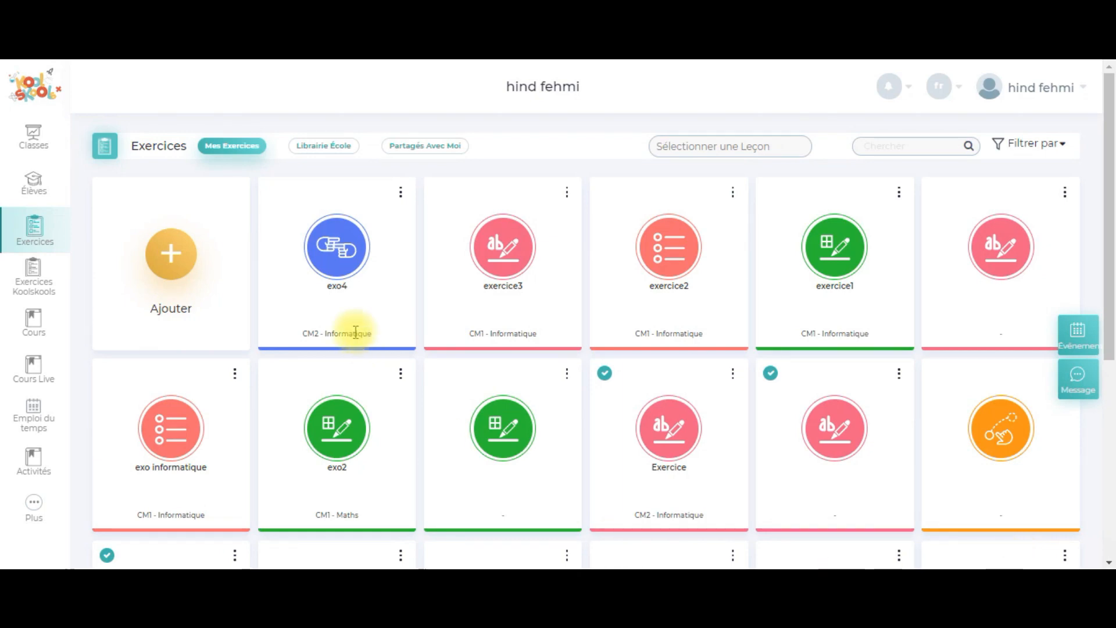
Create a new Ordonner exercise named exo5 for level CM2, subject Informatique and chapter Autre
{"action": "left_click", "coordinate": [169, 255]}
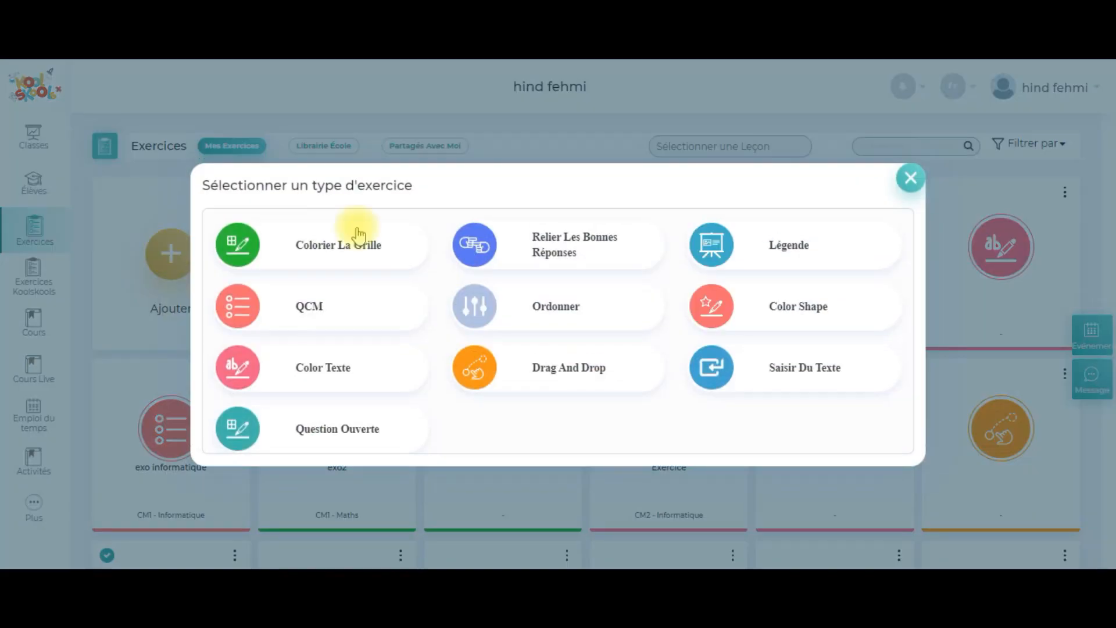
{"action": "left_click", "coordinate": [573, 308]}
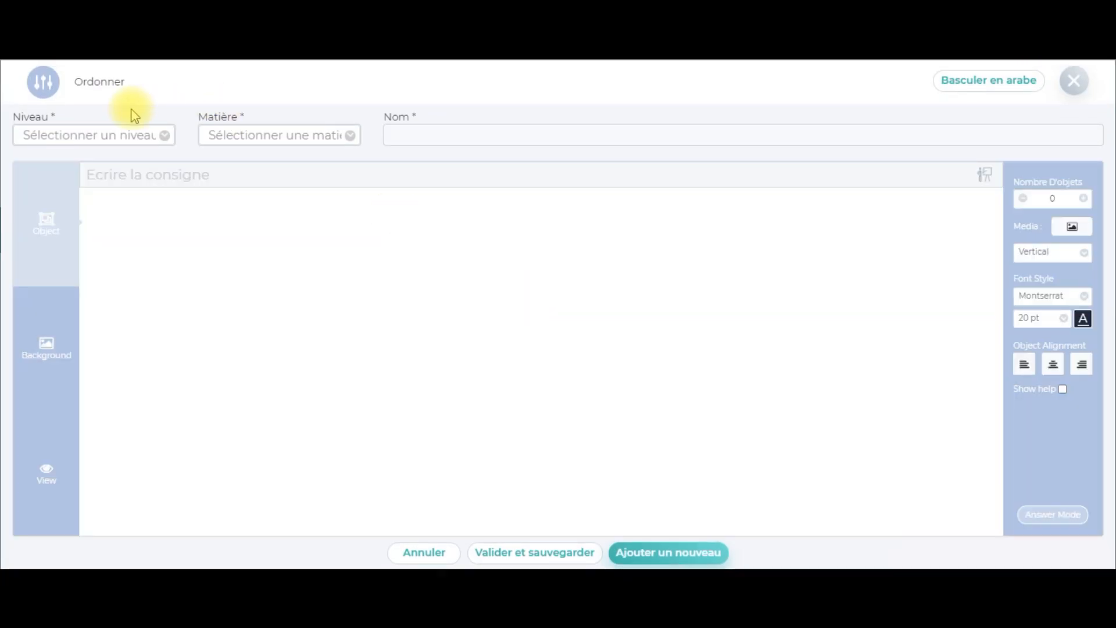
{"action": "left_click", "coordinate": [99, 136]}
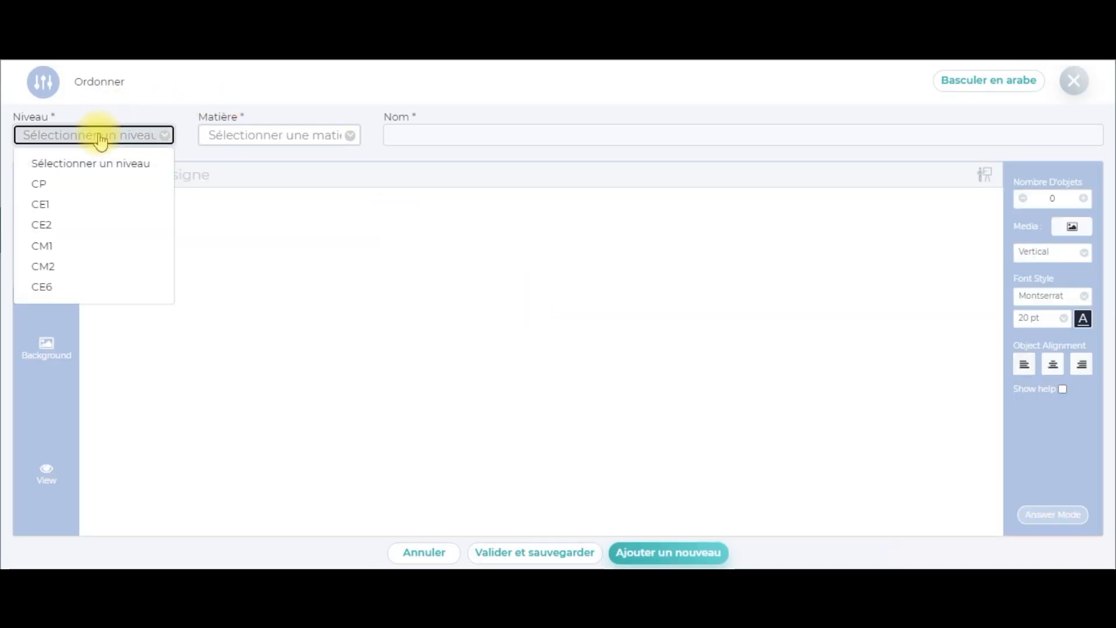
{"action": "left_click", "coordinate": [77, 267]}
{"action": "left_click", "coordinate": [316, 137]}
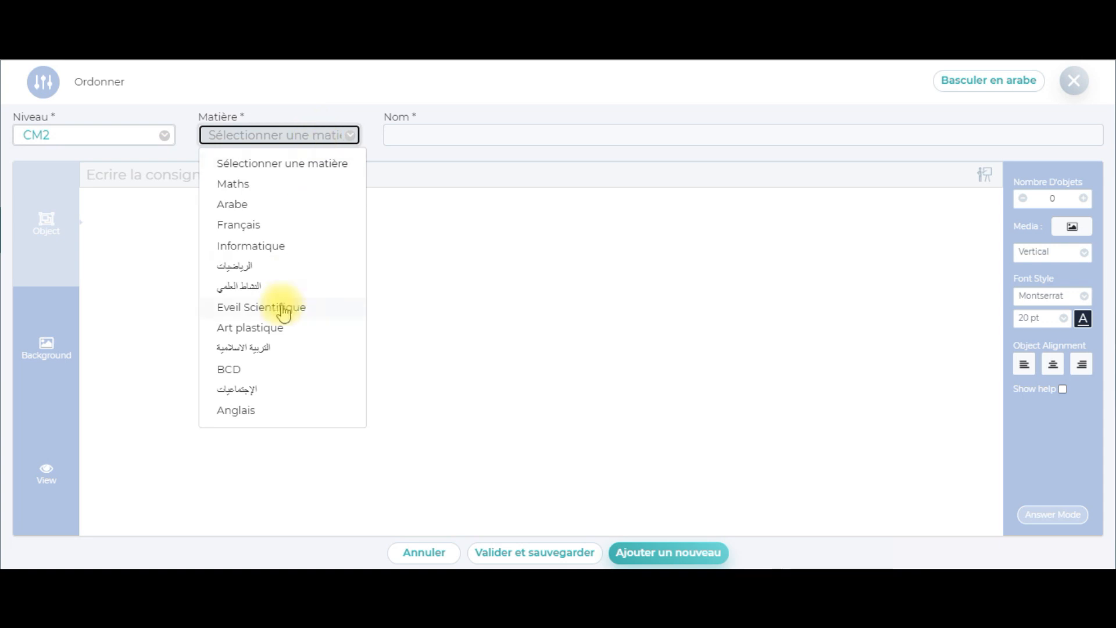
{"action": "left_click", "coordinate": [250, 246]}
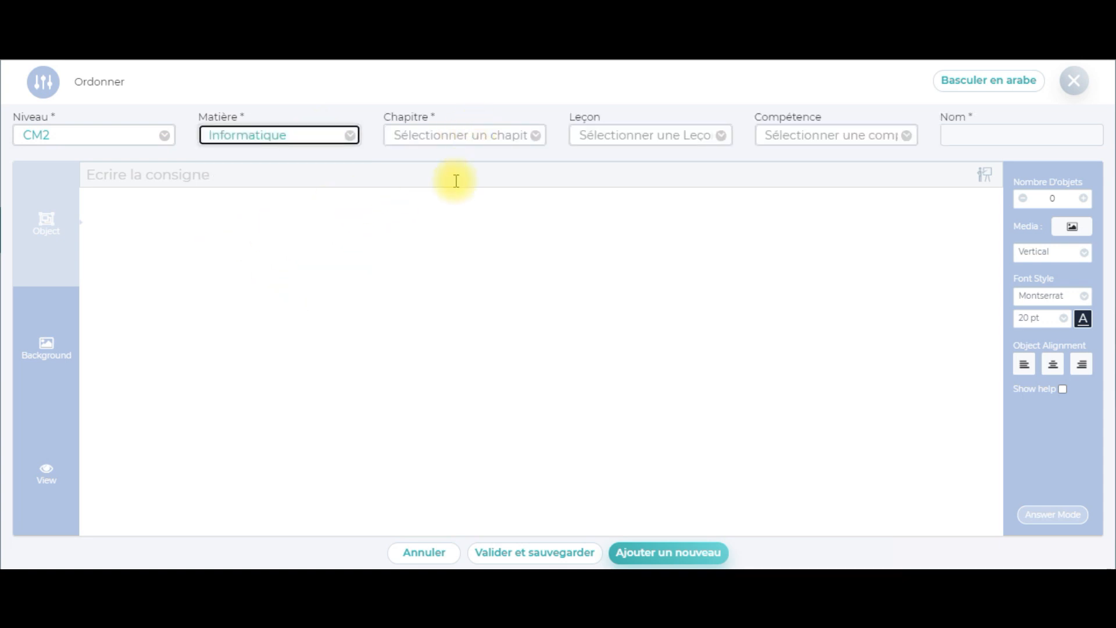
{"action": "left_click", "coordinate": [440, 136]}
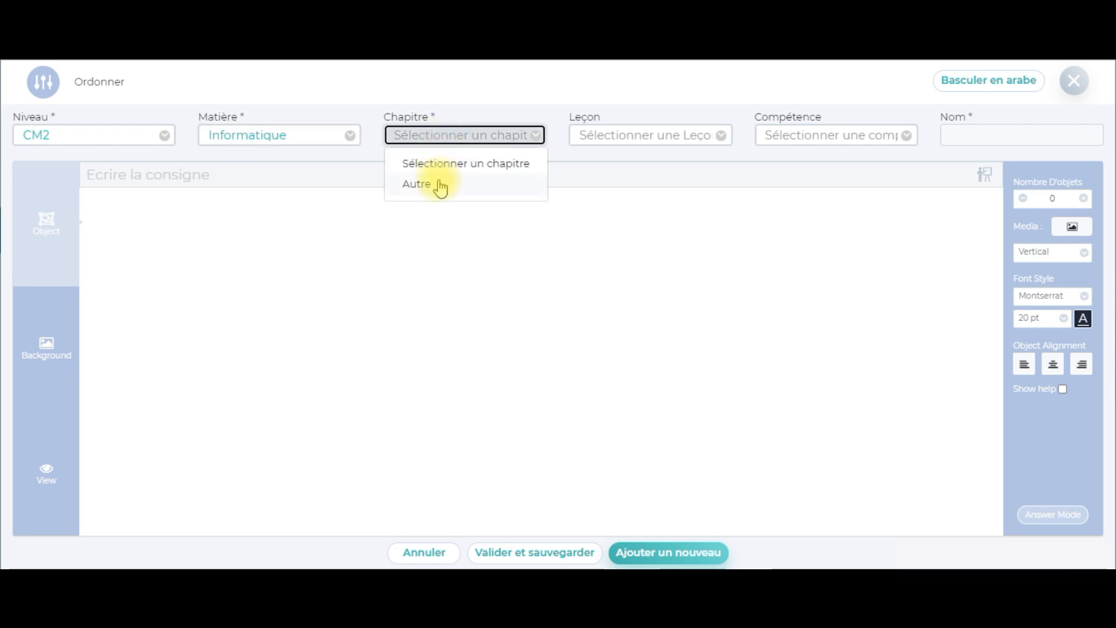
{"action": "left_click", "coordinate": [440, 185]}
{"action": "left_click", "coordinate": [972, 136]}
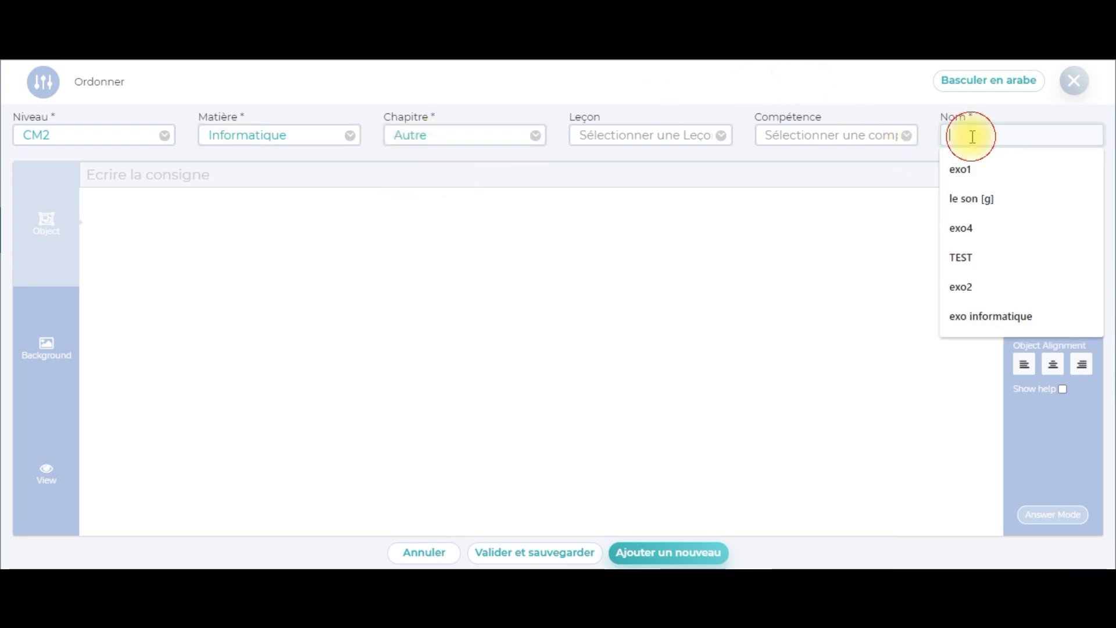
{"action": "type", "text": "exo3"}
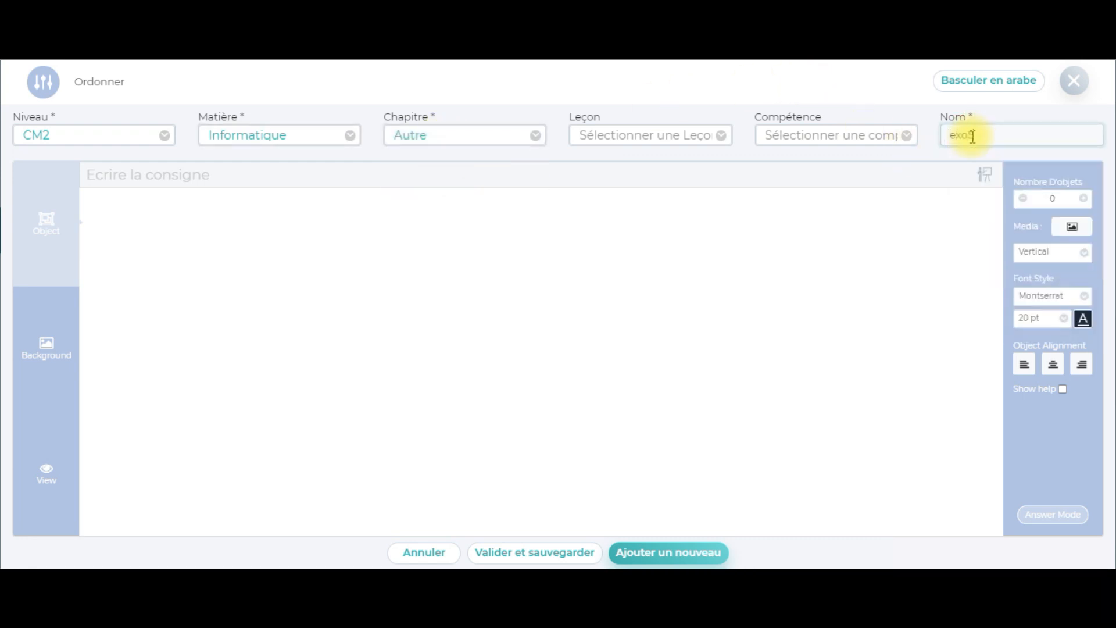
Write the exercise instruction "ordonner les unités de mesure ci dessous:"
{"action": "left_click", "coordinate": [354, 176]}
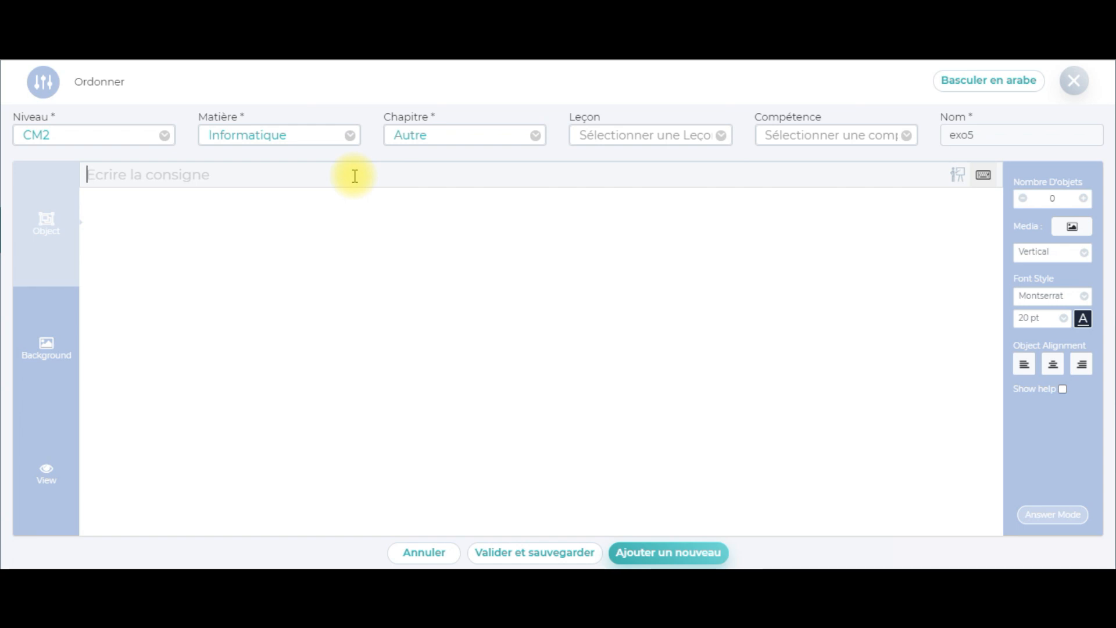
{"action": "type", "text": "ordonner l"}
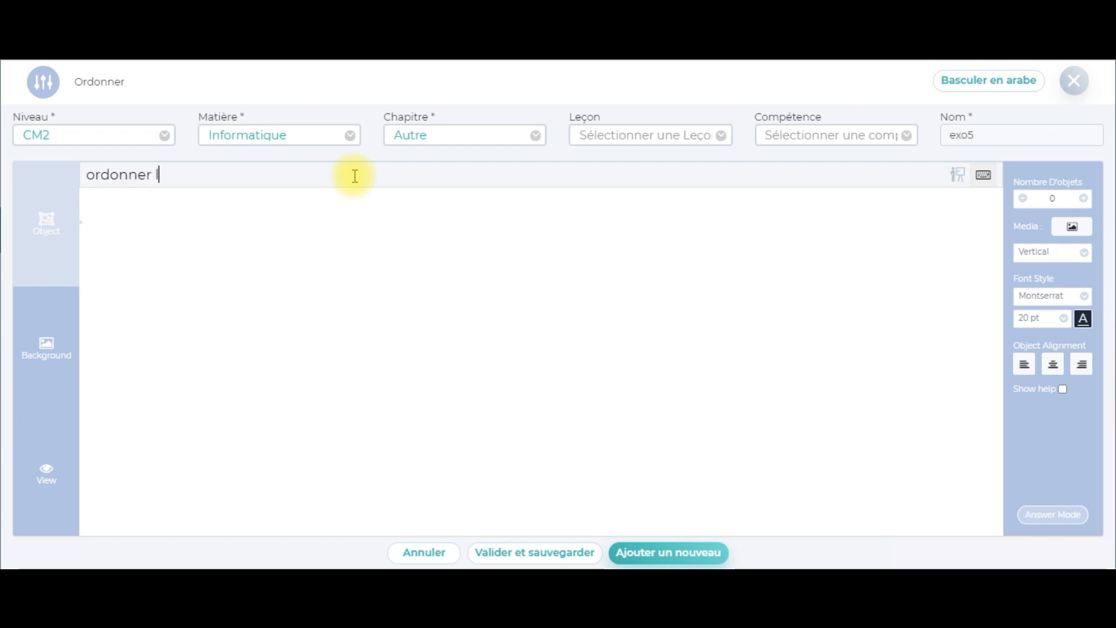
{"action": "type", "text": "es unités de mesure ci d"}
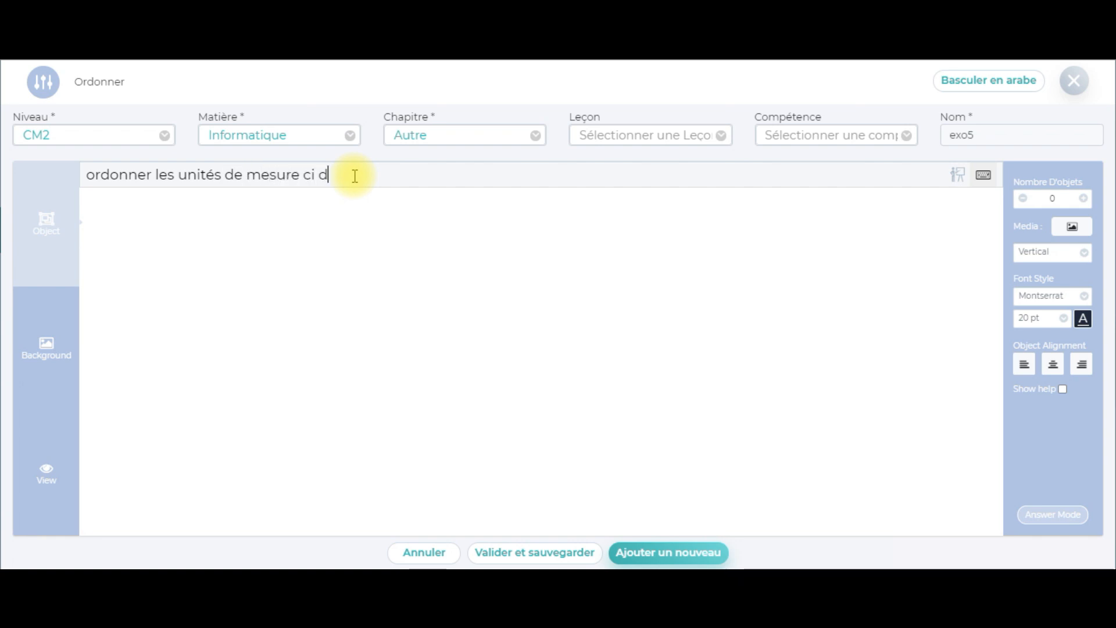
{"action": "type", "text": "ssous:"}
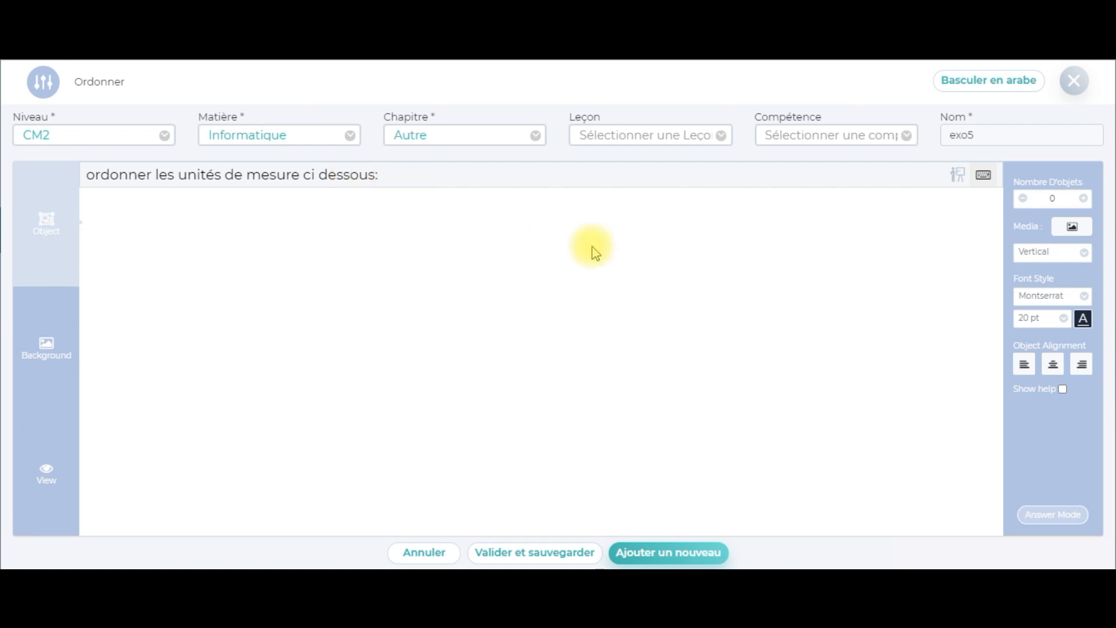
Set the number of objects to order to 4
{"action": "left_click", "coordinate": [1082, 200]}
{"action": "left_click", "coordinate": [1082, 200]}
{"action": "left_click", "coordinate": [1082, 200]}
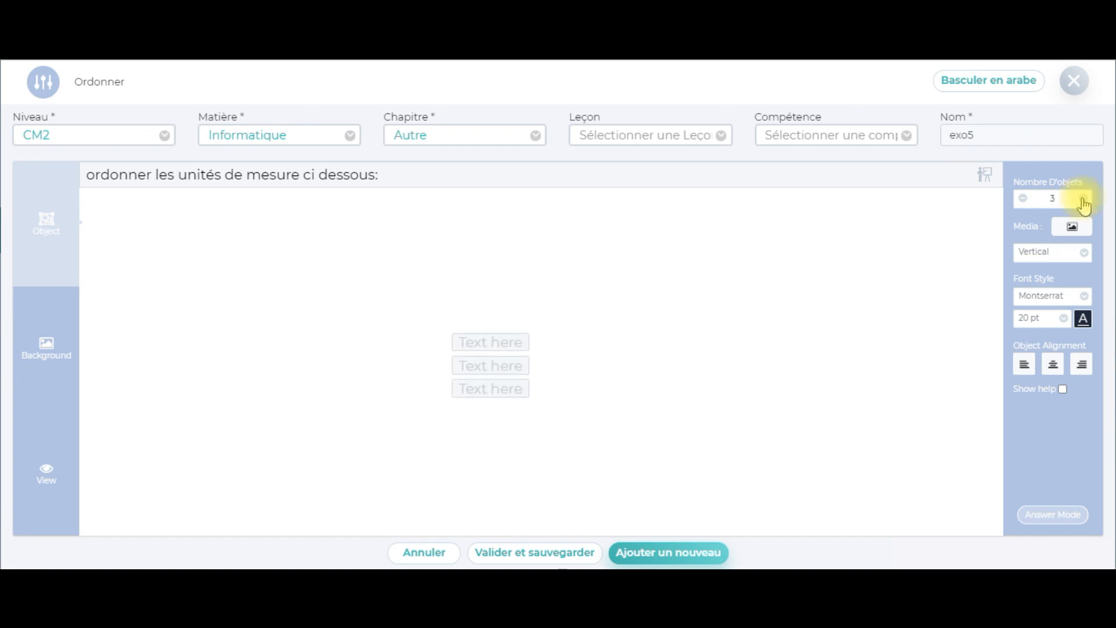
{"action": "left_click", "coordinate": [1083, 200]}
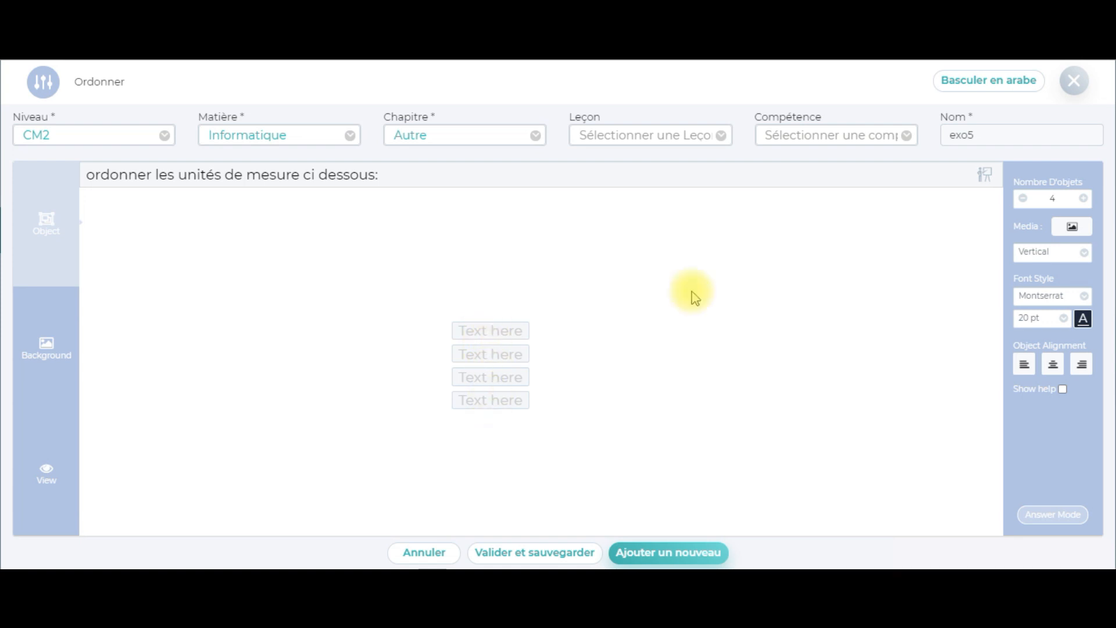
Lay the objects out horizontally and fill the four of them with KO, Octet, GO and MO, in that order
{"action": "left_click", "coordinate": [1081, 255]}
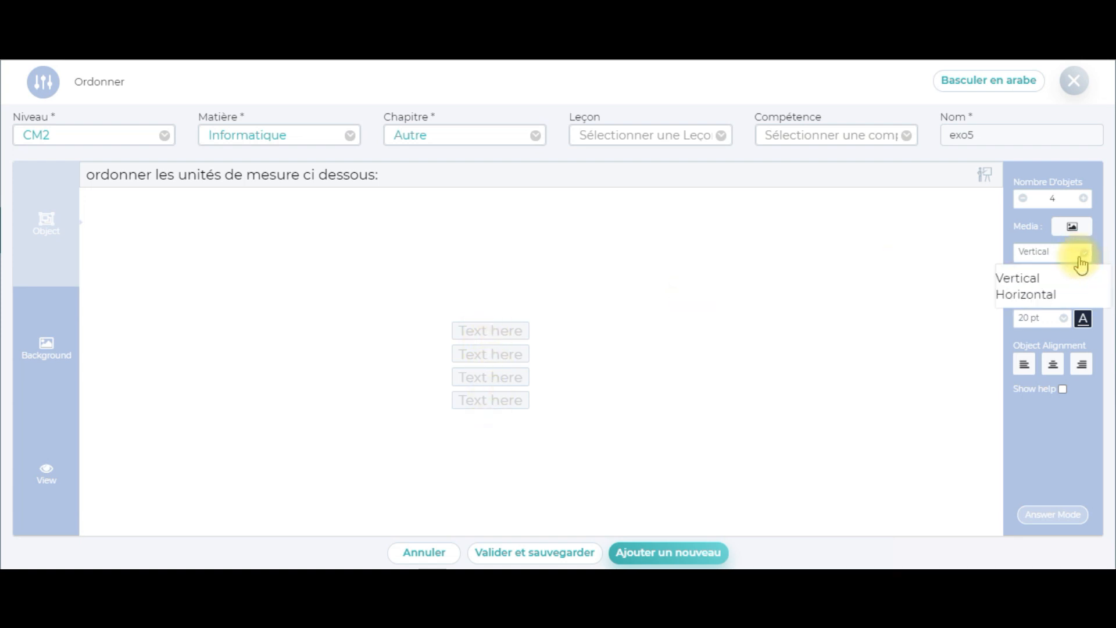
{"action": "left_click", "coordinate": [1046, 293]}
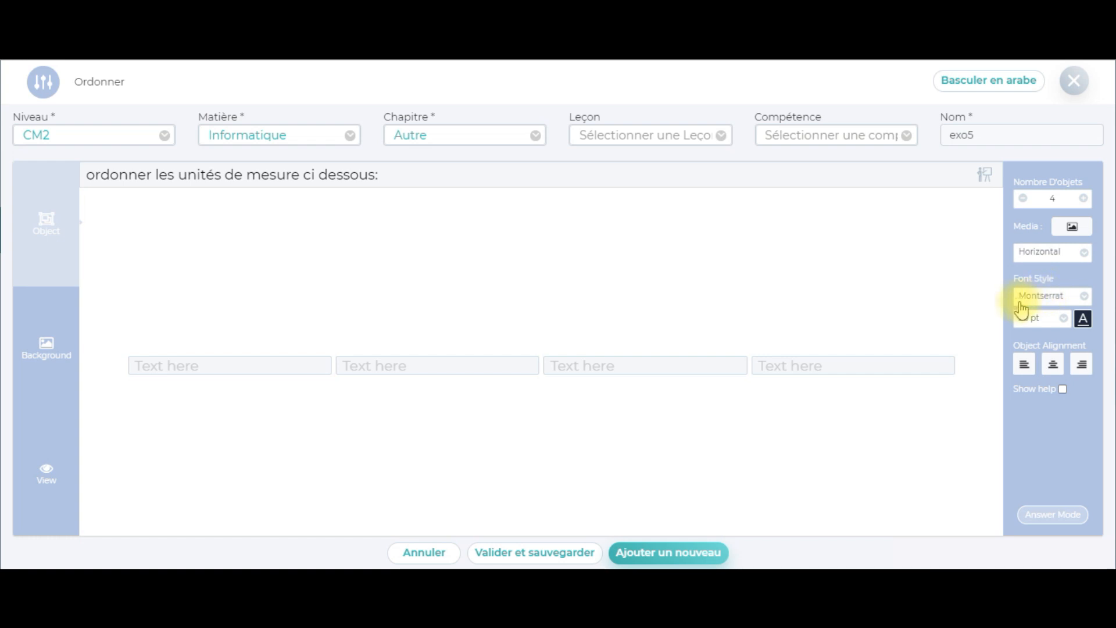
{"action": "left_click", "coordinate": [255, 364]}
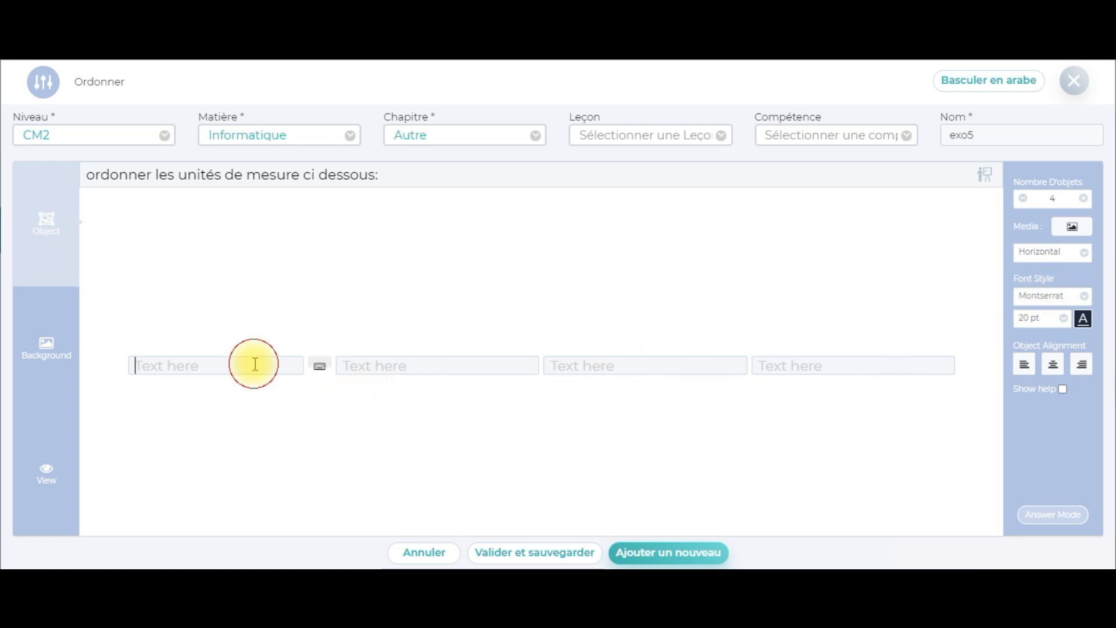
{"action": "type", "text": "KO"}
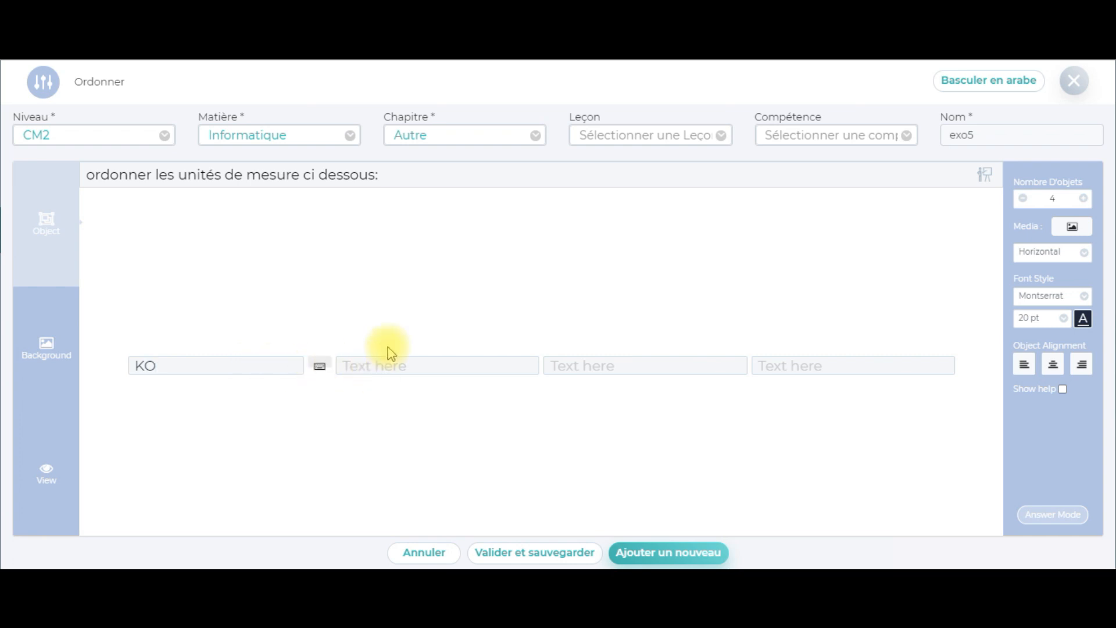
{"action": "left_click", "coordinate": [386, 372]}
{"action": "type", "text": "O"}
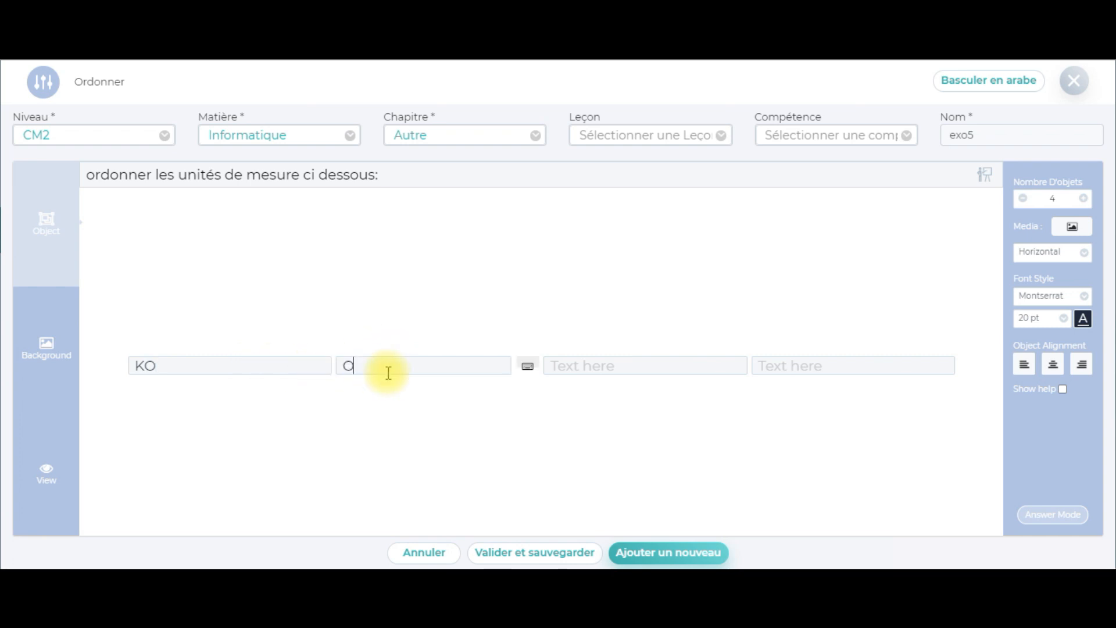
{"action": "type", "text": "ctet"}
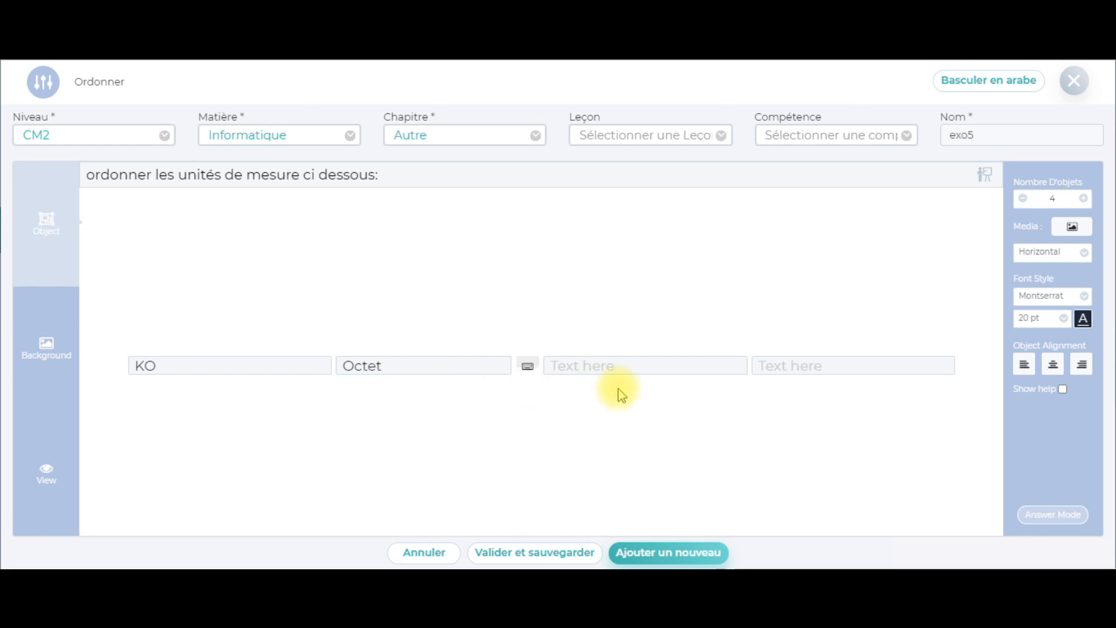
{"action": "left_click", "coordinate": [634, 365]}
{"action": "type", "text": "GO"}
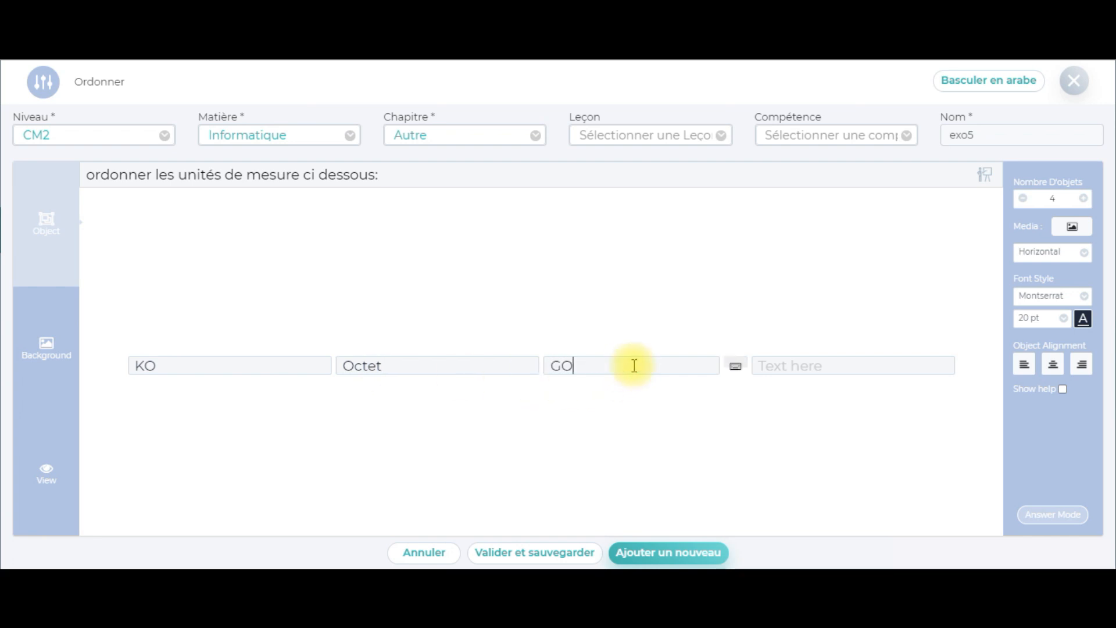
{"action": "left_click", "coordinate": [832, 360]}
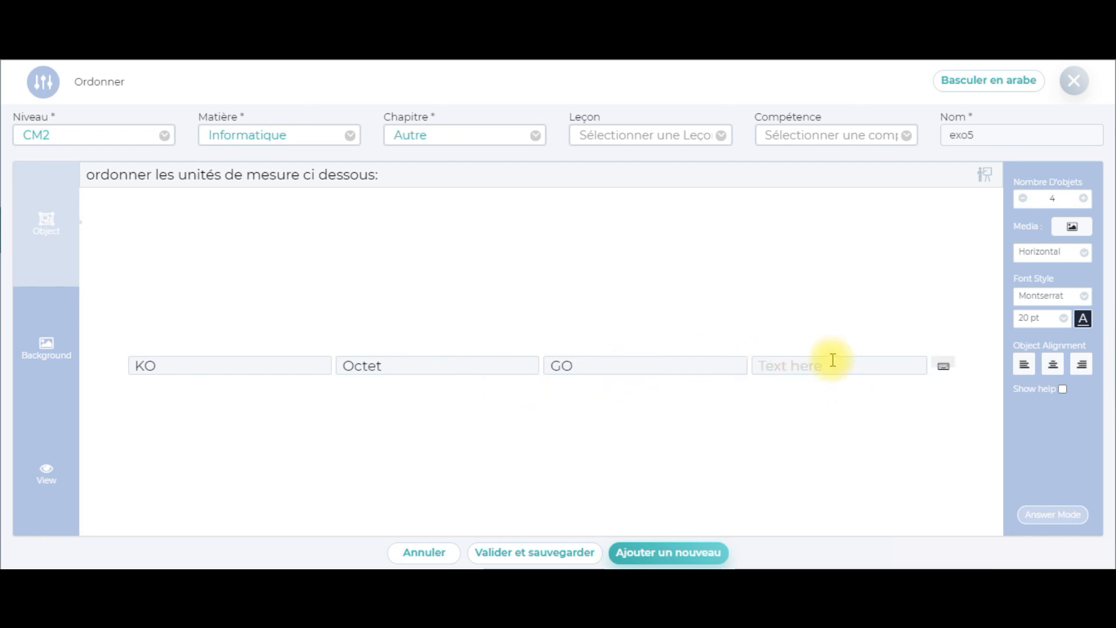
{"action": "type", "text": "MO"}
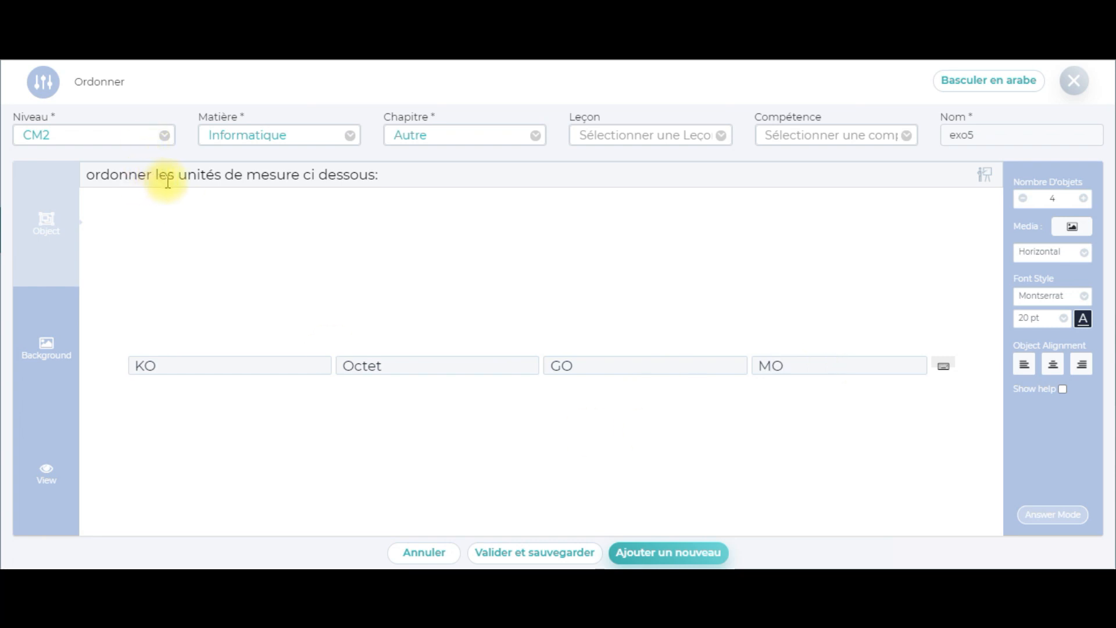
Extend the exercise instruction to read "ordonner les unités de mesure ci dessous dans l'ordre croissant:"
{"action": "left_click", "coordinate": [375, 175]}
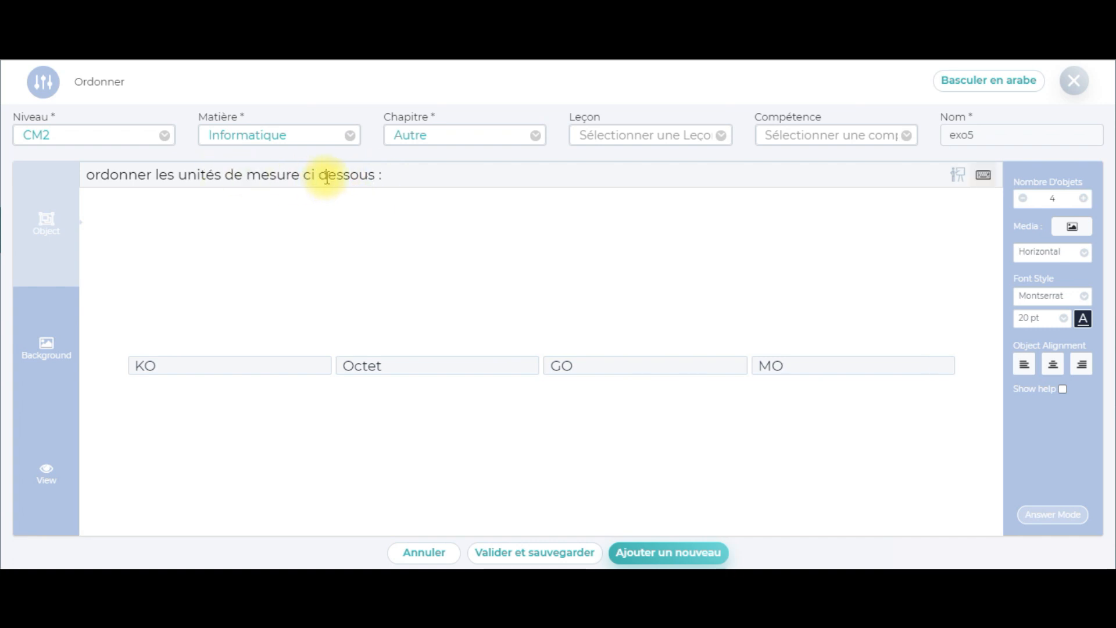
{"action": "type", "text": "dans :"}
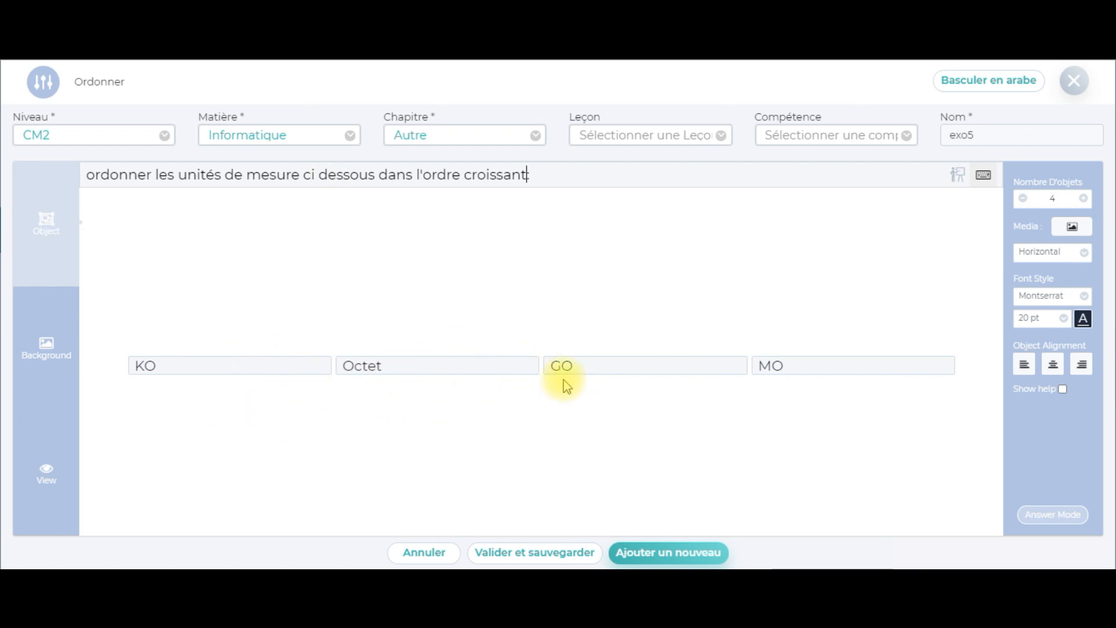
Set the objects' font to Helvetica and align their text to the left
{"action": "left_click", "coordinate": [1085, 289]}
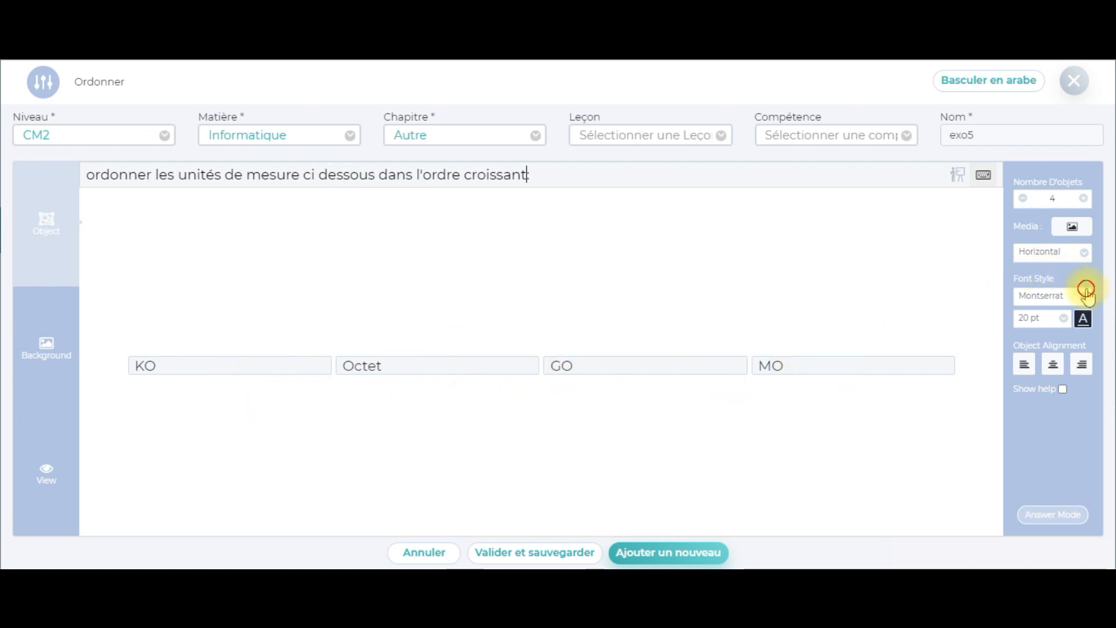
{"action": "left_click", "coordinate": [1059, 340]}
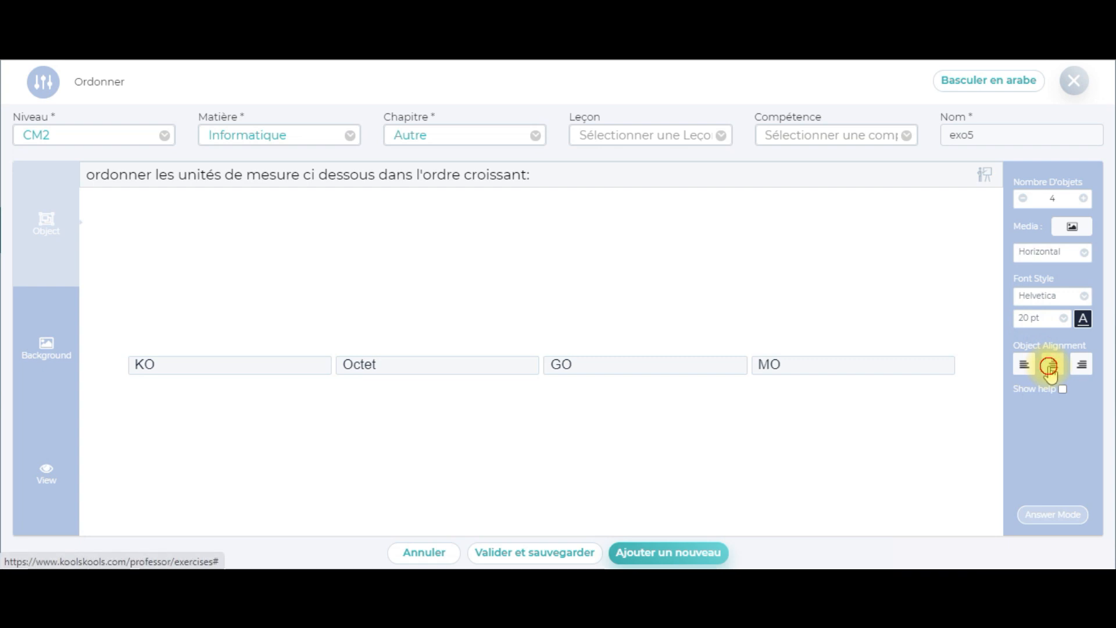
{"action": "left_click", "coordinate": [1024, 365]}
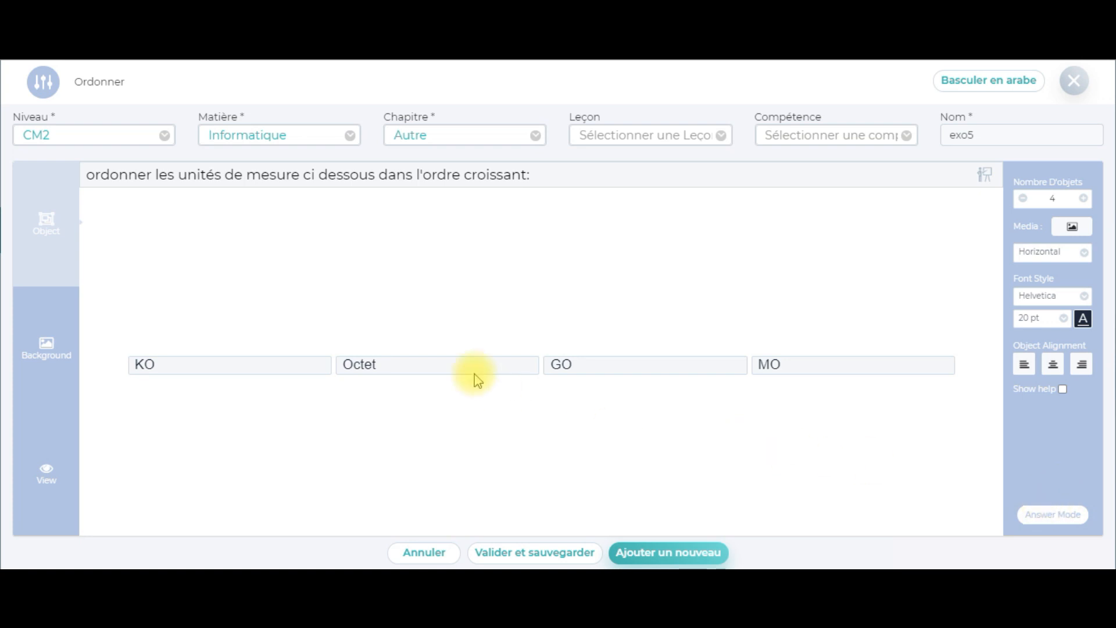
Define the correct answer in answer mode by arranging the units as Octet, KO, MO, GO
{"action": "left_click", "coordinate": [432, 358]}
{"action": "left_click_drag", "start_coordinate": [414, 372], "coordinate": [215, 370]}
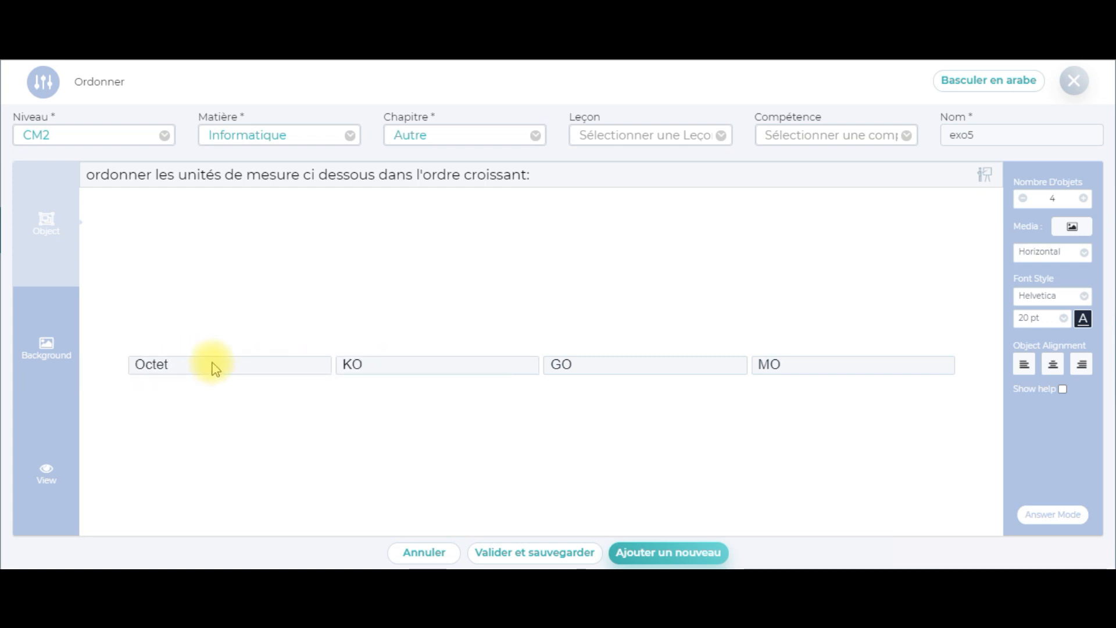
{"action": "left_click", "coordinate": [787, 366]}
{"action": "left_click_drag", "start_coordinate": [787, 367], "coordinate": [586, 366]}
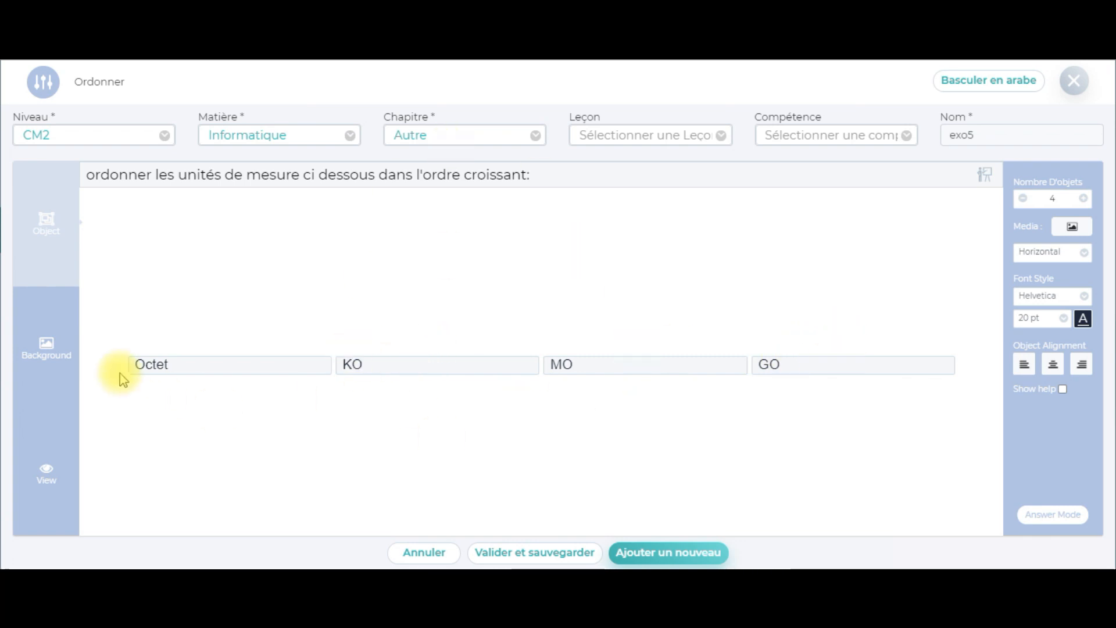
Look through the available background colours and images for the exercise
{"action": "left_click", "coordinate": [46, 348]}
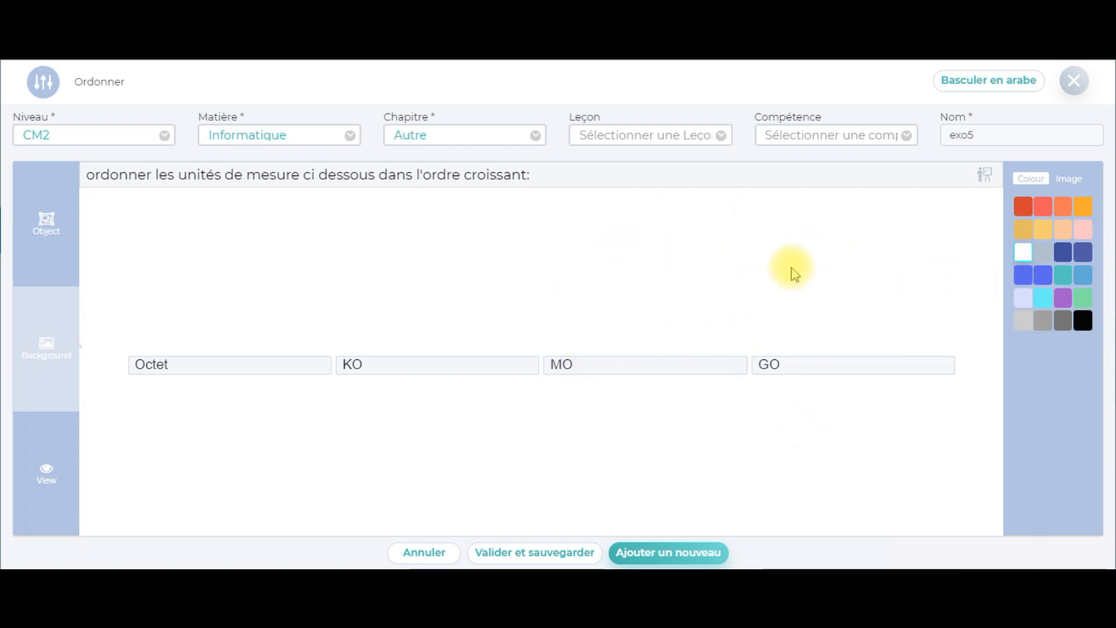
{"action": "left_click", "coordinate": [1071, 179]}
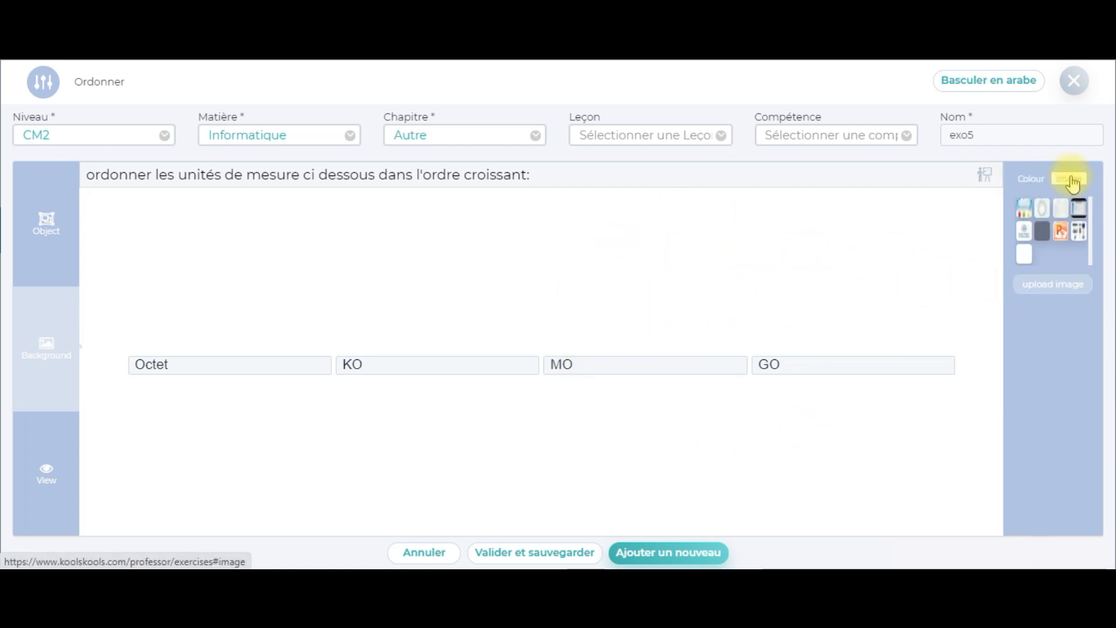
{"action": "left_click", "coordinate": [1038, 184]}
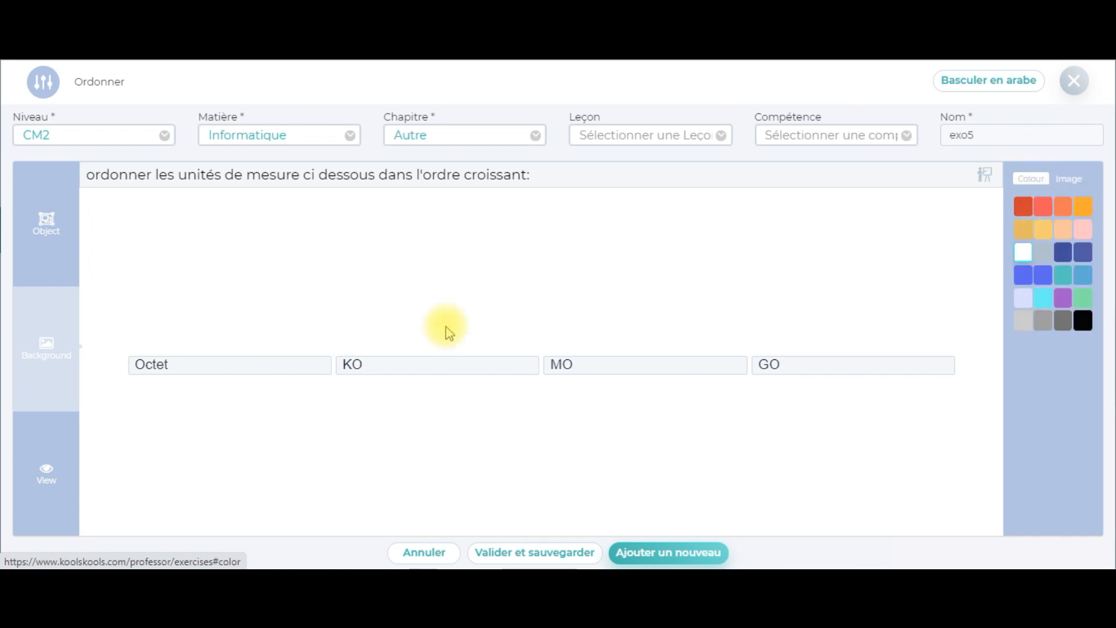
Test the exercise in preview by submitting the order Octet, KO, MO, GO, and save the exercise
{"action": "left_click", "coordinate": [45, 483]}
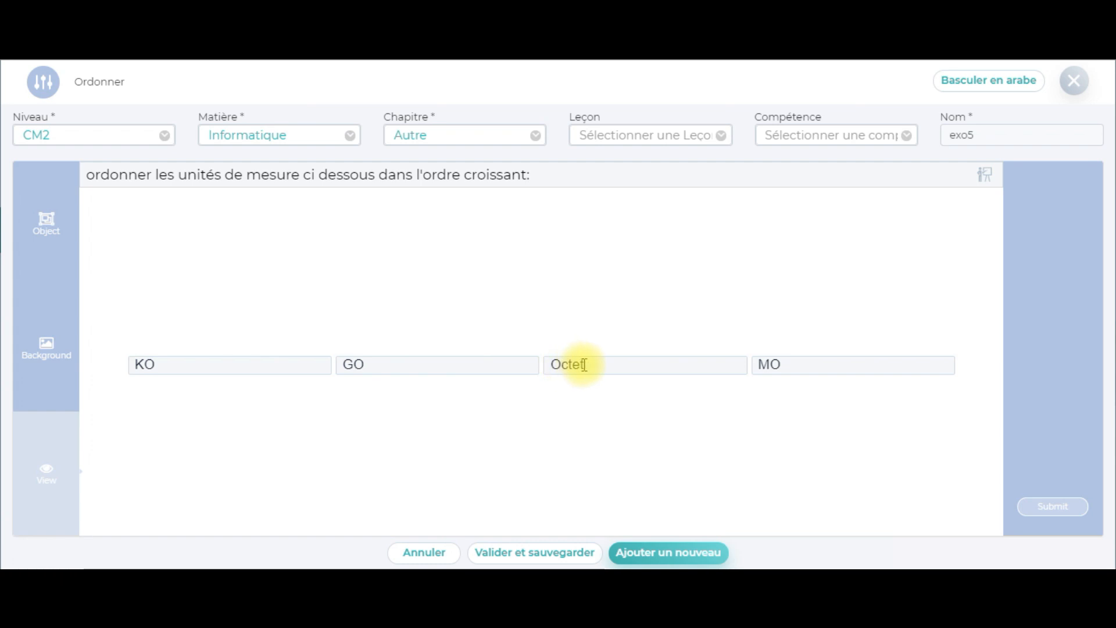
{"action": "left_click_drag", "start_coordinate": [578, 366], "coordinate": [127, 372]}
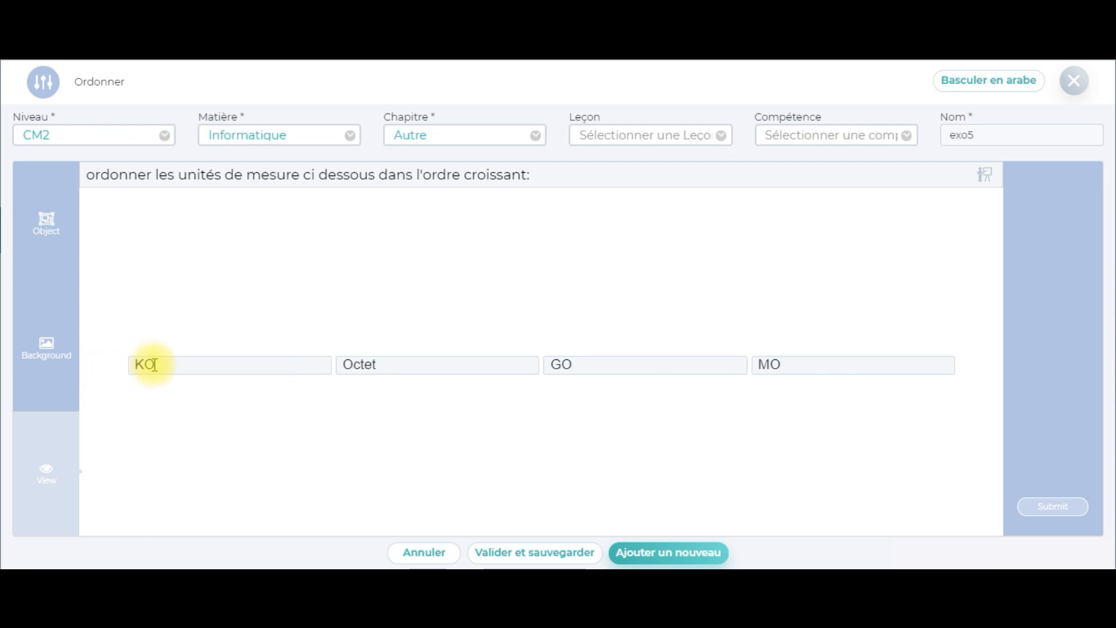
{"action": "left_click_drag", "start_coordinate": [403, 366], "coordinate": [40, 351]}
{"action": "left_click_drag", "start_coordinate": [180, 369], "coordinate": [411, 373]}
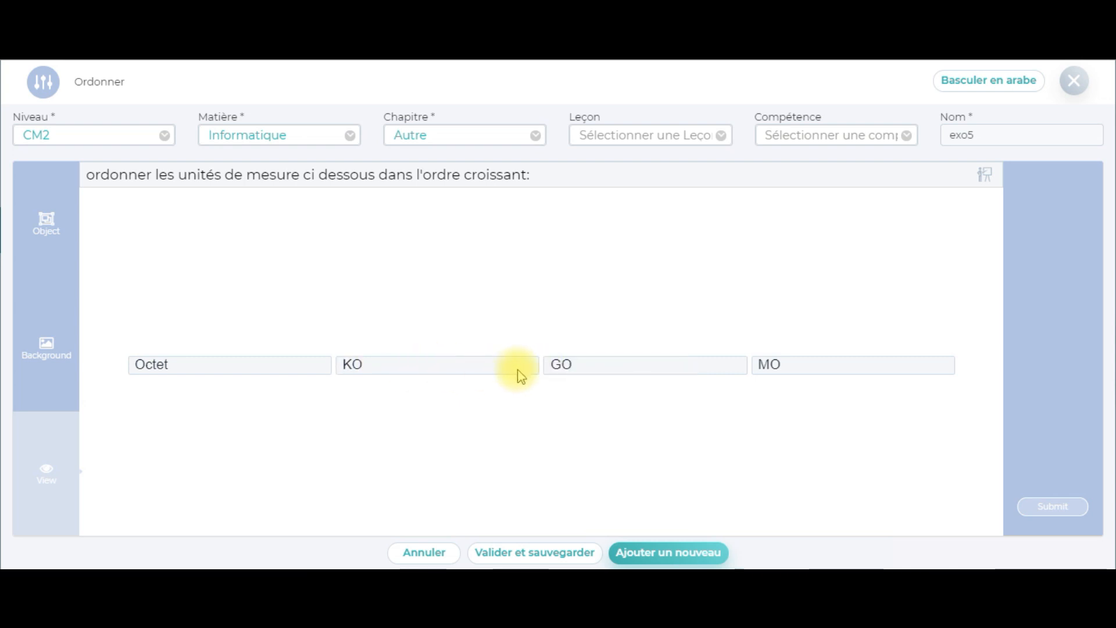
{"action": "left_click_drag", "start_coordinate": [782, 366], "coordinate": [557, 369]}
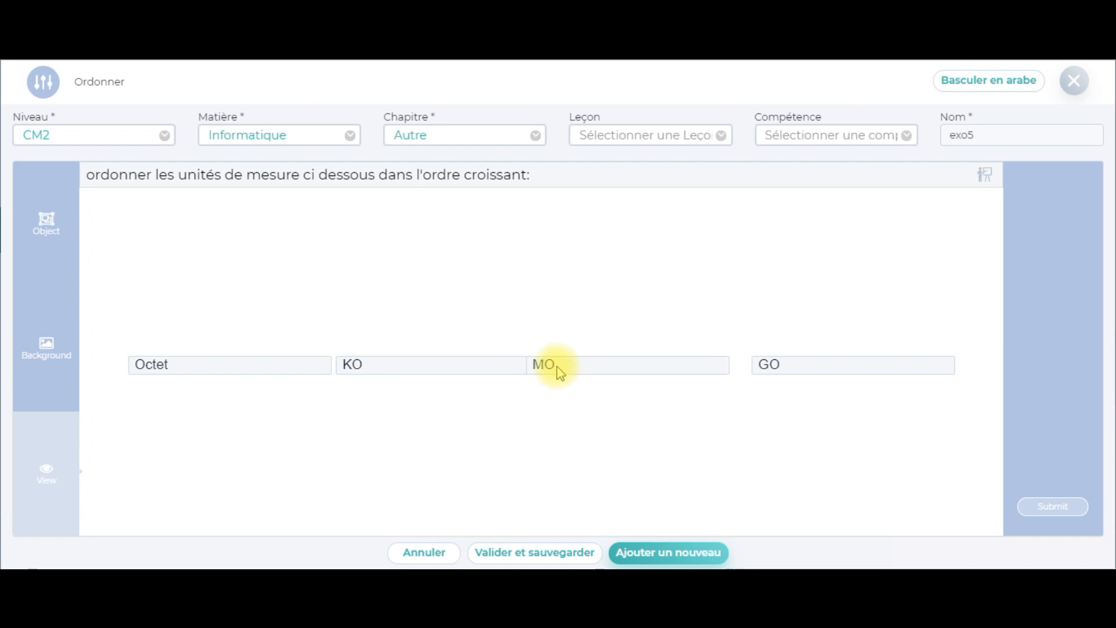
{"action": "left_click", "coordinate": [1065, 507]}
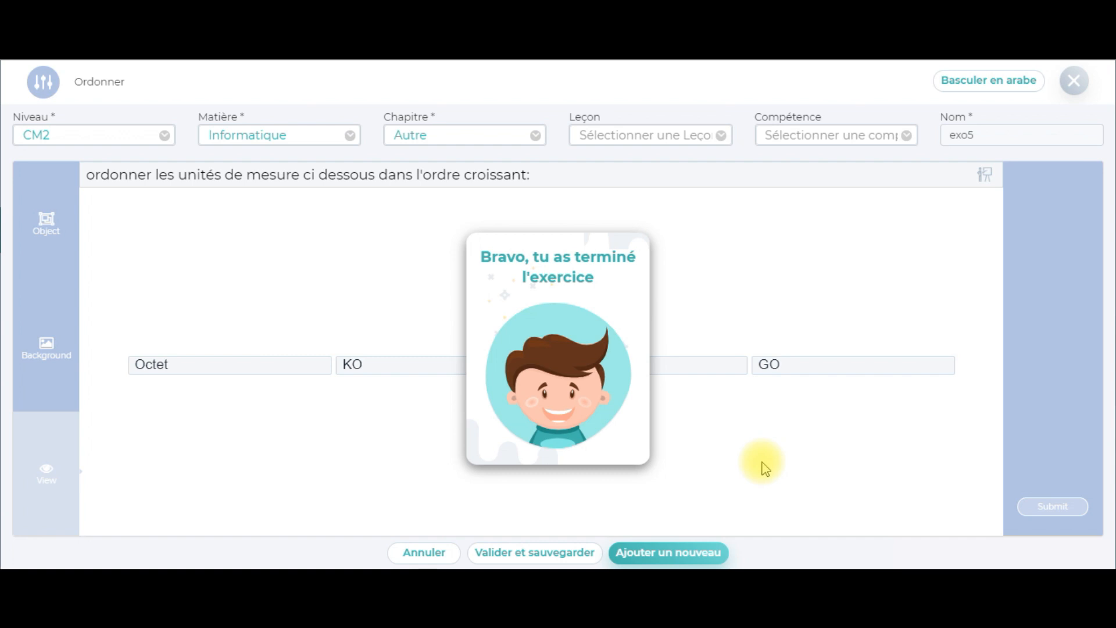
{"action": "left_click", "coordinate": [762, 463]}
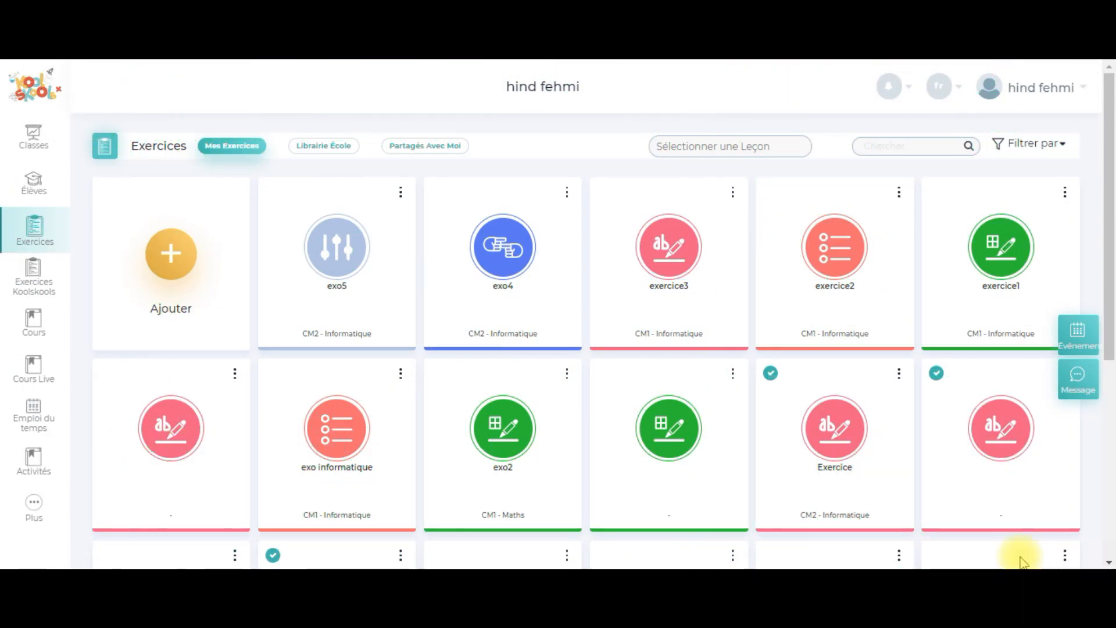
Create a new Drag And Drop exercise named exo5 for level CM2, subject Informatique and chapter Autre
{"action": "left_click", "coordinate": [177, 254]}
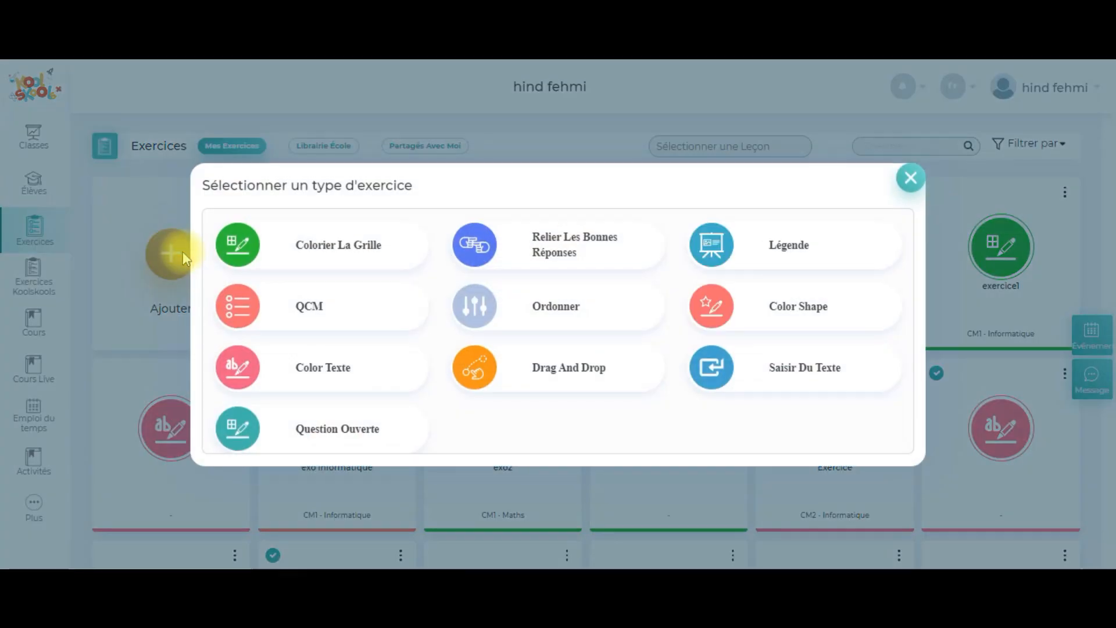
{"action": "left_click", "coordinate": [555, 372]}
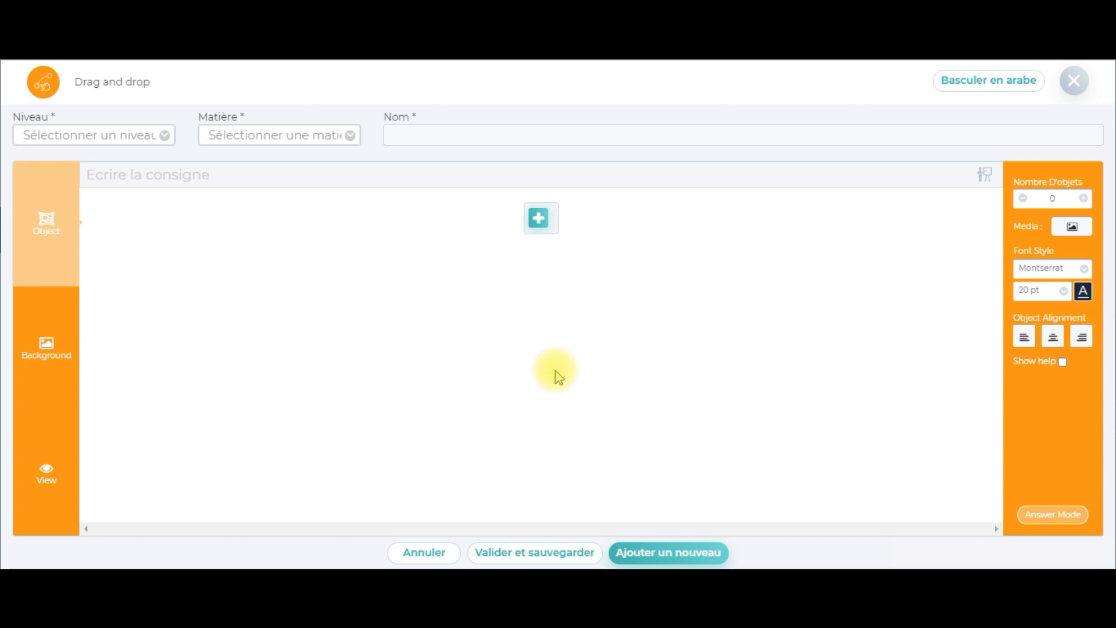
{"action": "left_click", "coordinate": [148, 139]}
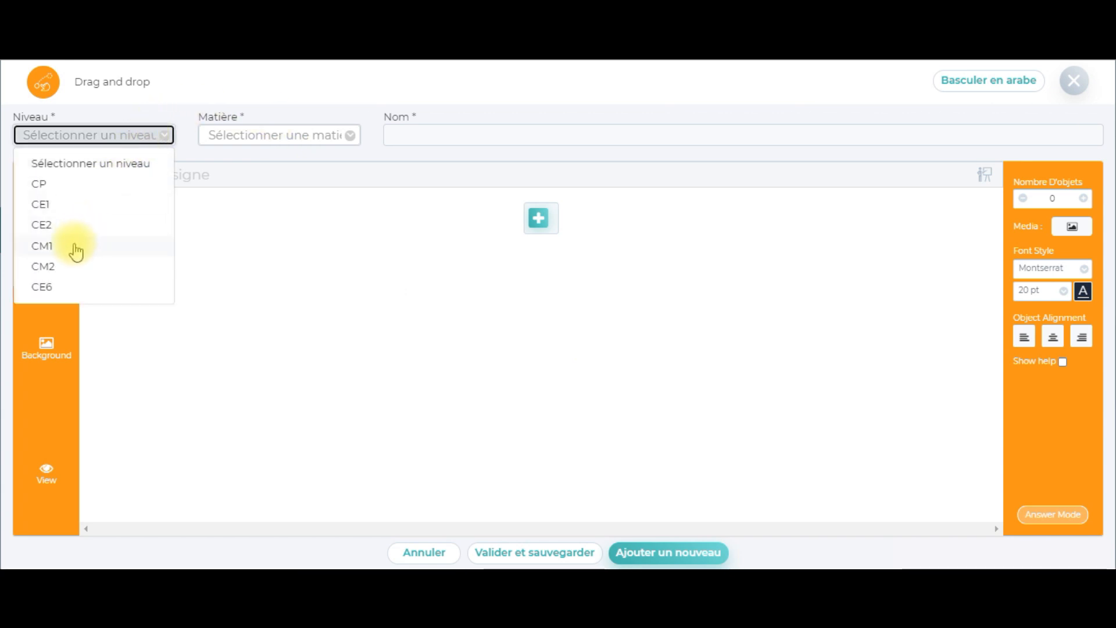
{"action": "left_click", "coordinate": [69, 266]}
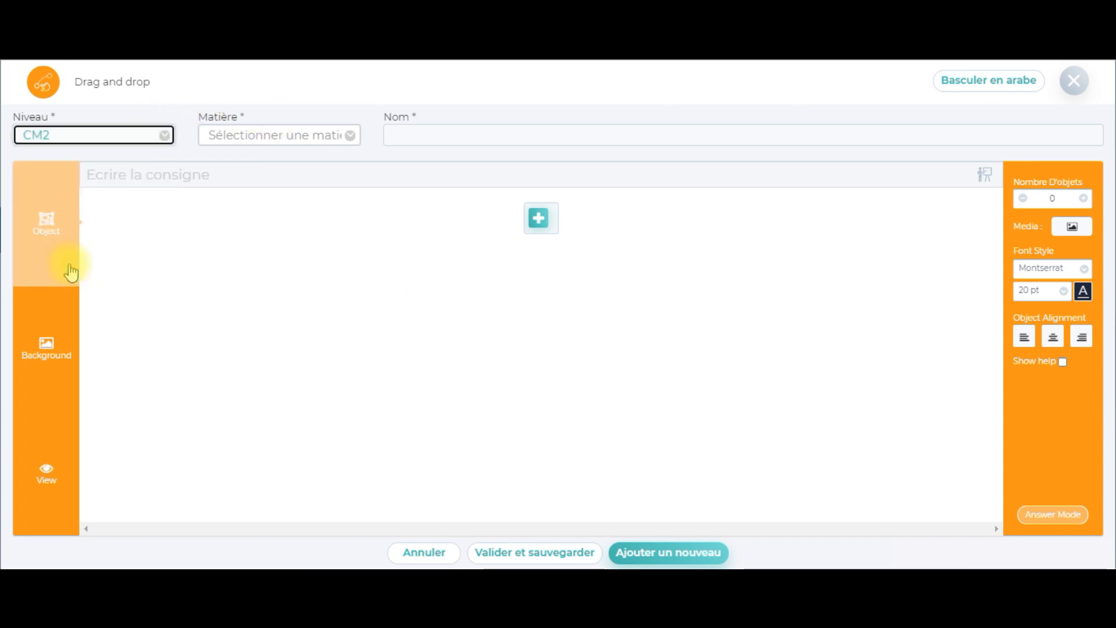
{"action": "left_click", "coordinate": [340, 135]}
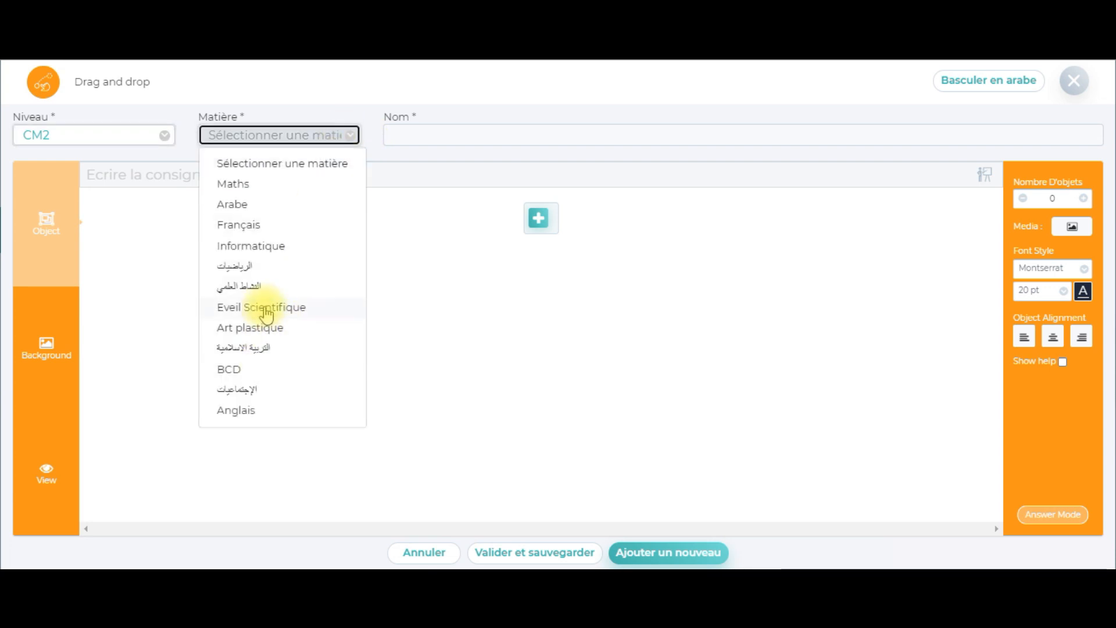
{"action": "left_click", "coordinate": [263, 247]}
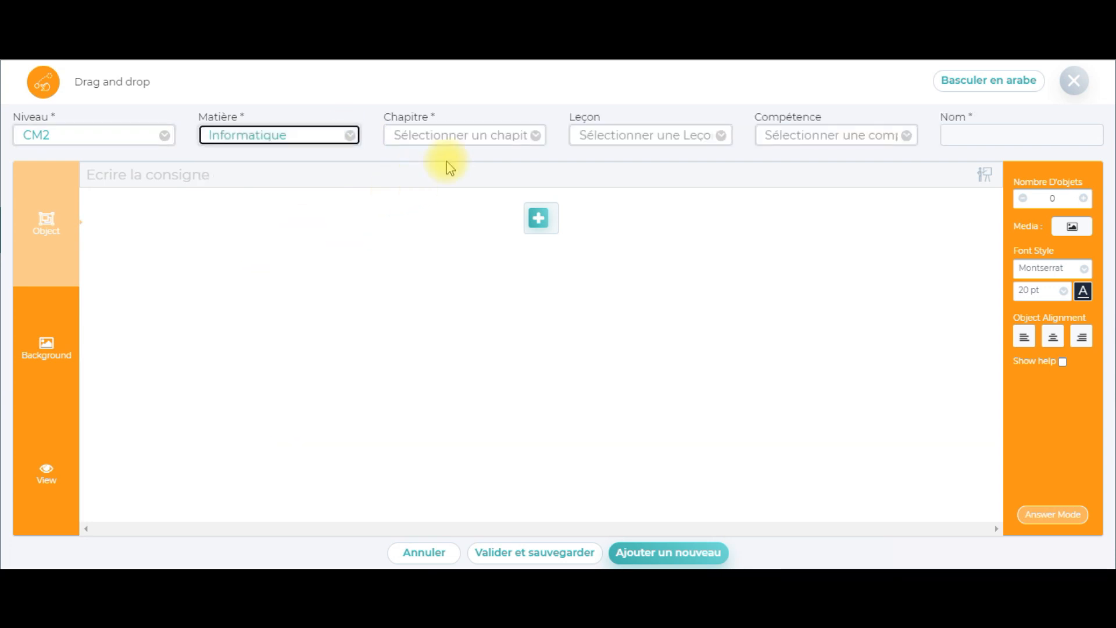
{"action": "left_click", "coordinate": [465, 137]}
{"action": "left_click", "coordinate": [440, 184]}
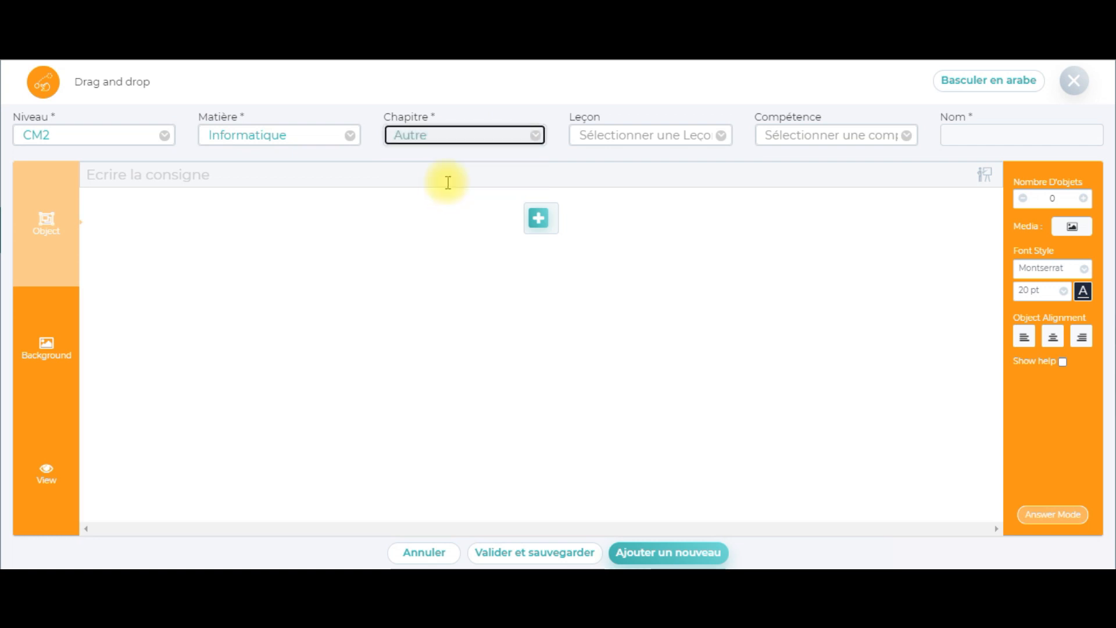
{"action": "left_click", "coordinate": [962, 135]}
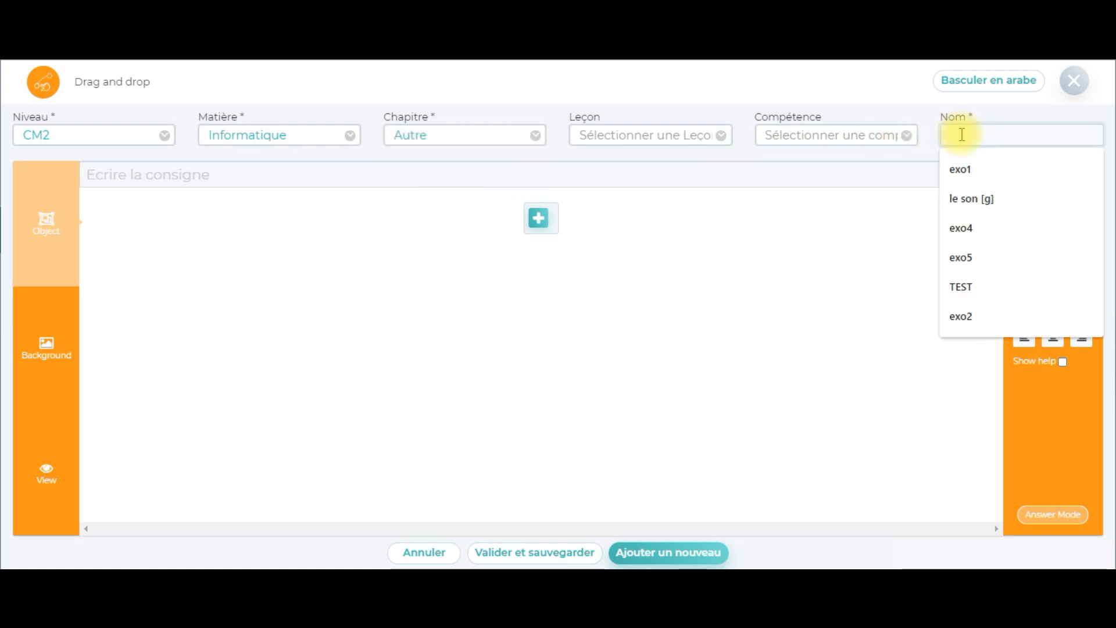
{"action": "type", "text": "exo5"}
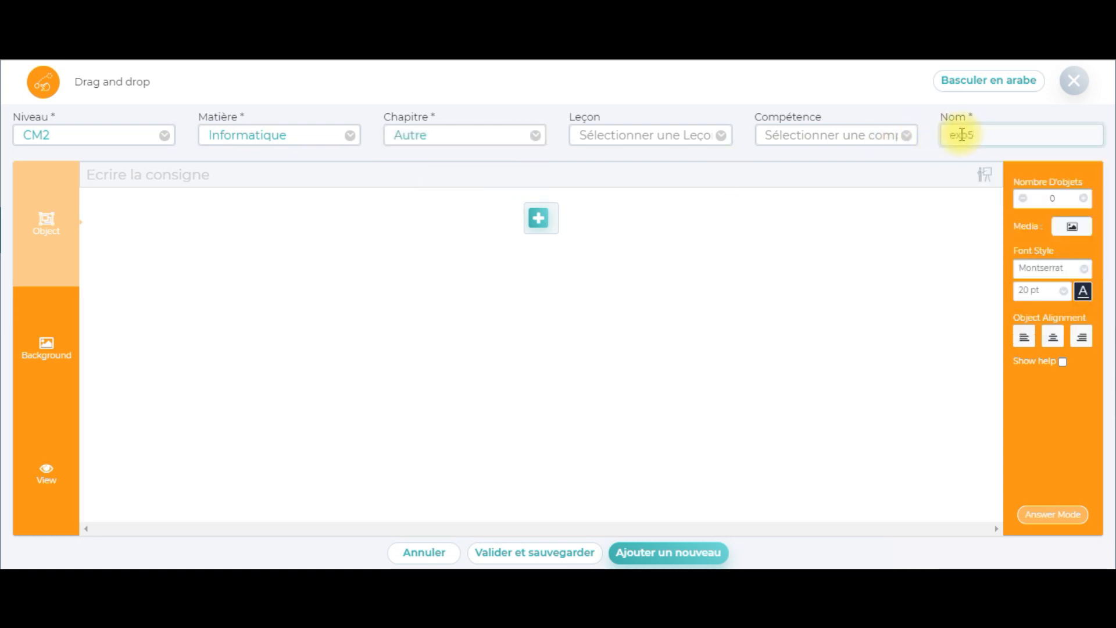
Write the exercise instruction as "Complétez les phrases ci dessous par le mot qui convient:"
{"action": "left_click", "coordinate": [308, 178]}
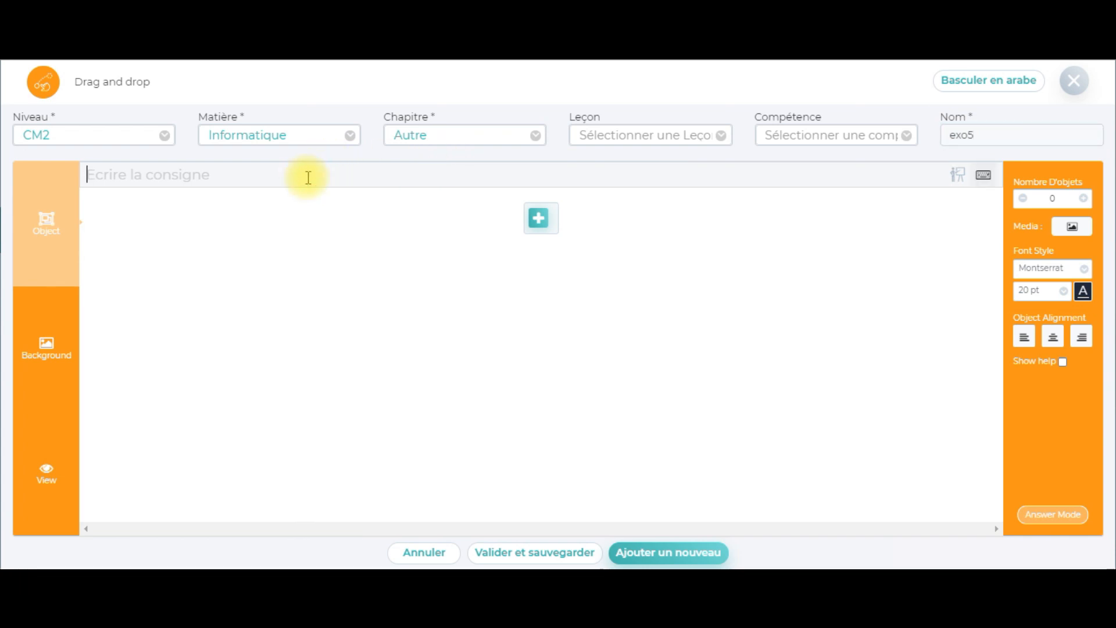
{"action": "type", "text": "Complé"}
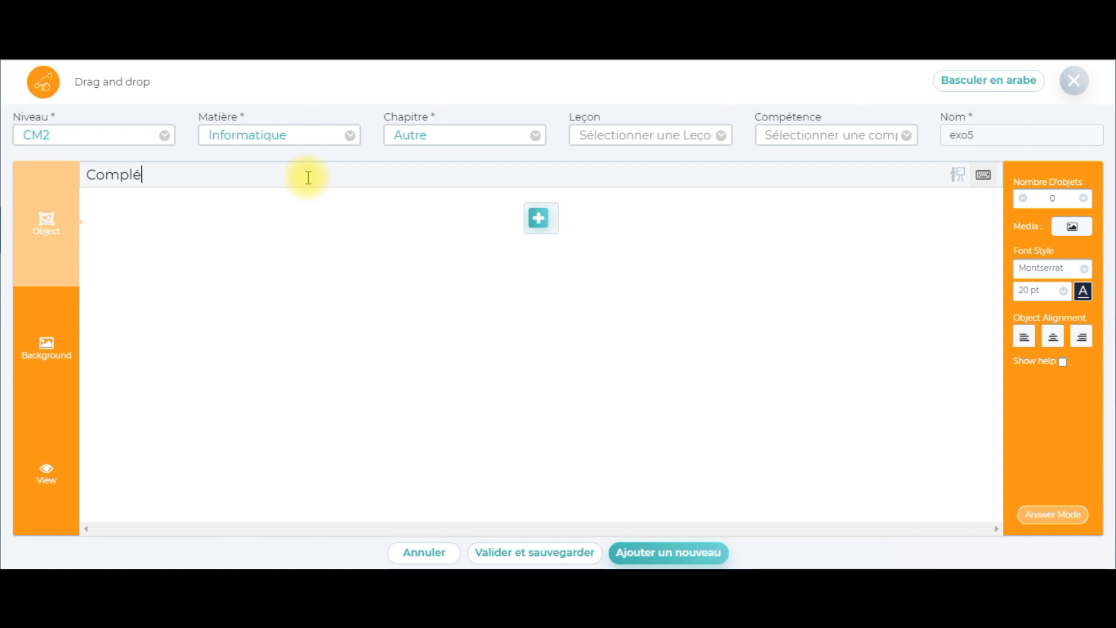
{"action": "type", "text": "tez les phrasse"}
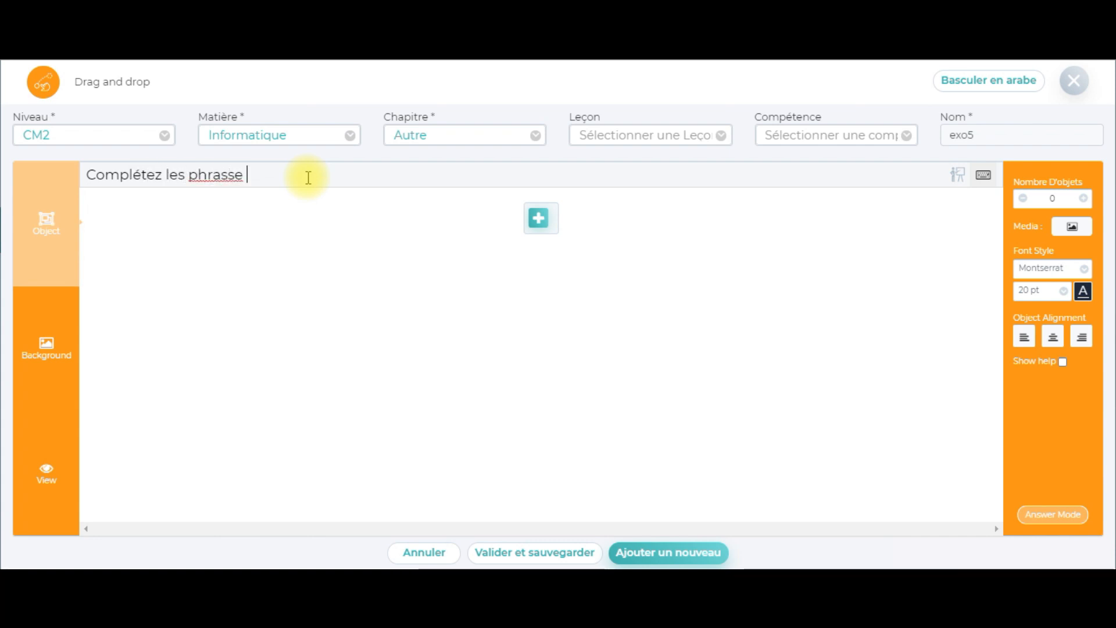
{"action": "key", "text": "BackSpace"}
{"action": "key", "text": "BackSpace"}
{"action": "key", "text": "BackSpace"}
{"action": "type", "text": "es ci"}
{"action": "type", "text": "idessou"}
{"action": "type", "text": "ssous par"}
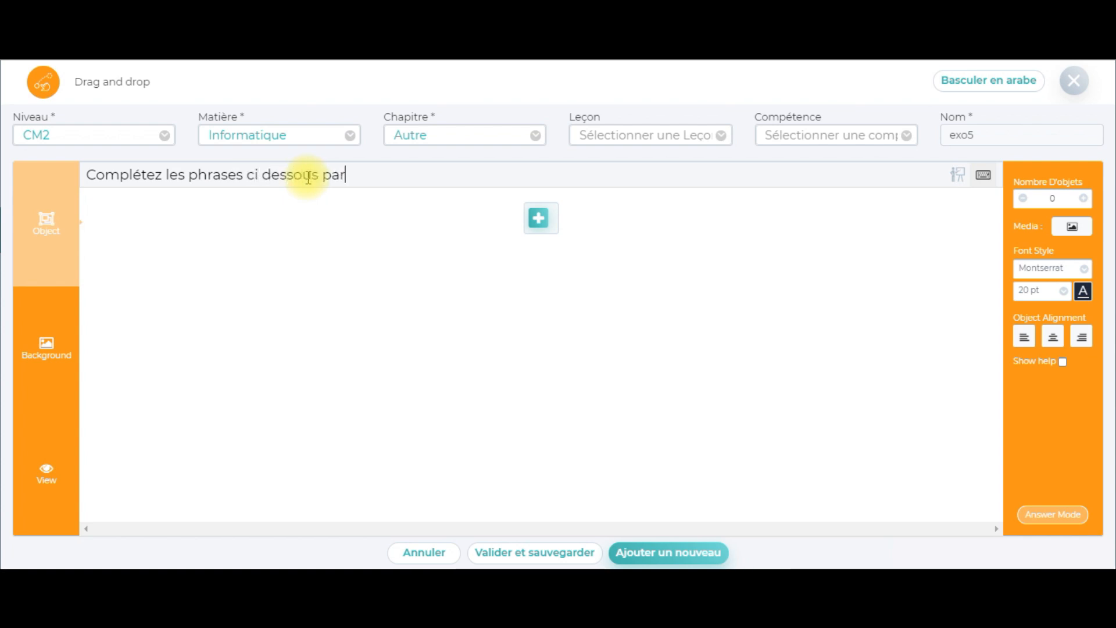
{"action": "type", "text": " le mot q"}
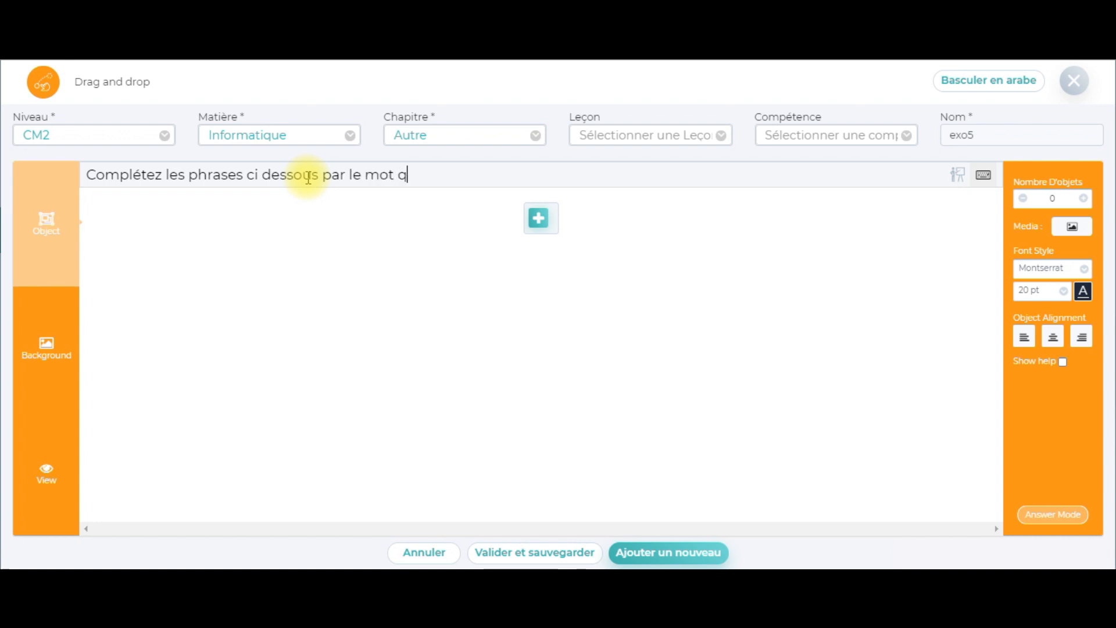
{"action": "type", "text": "ui convient:"}
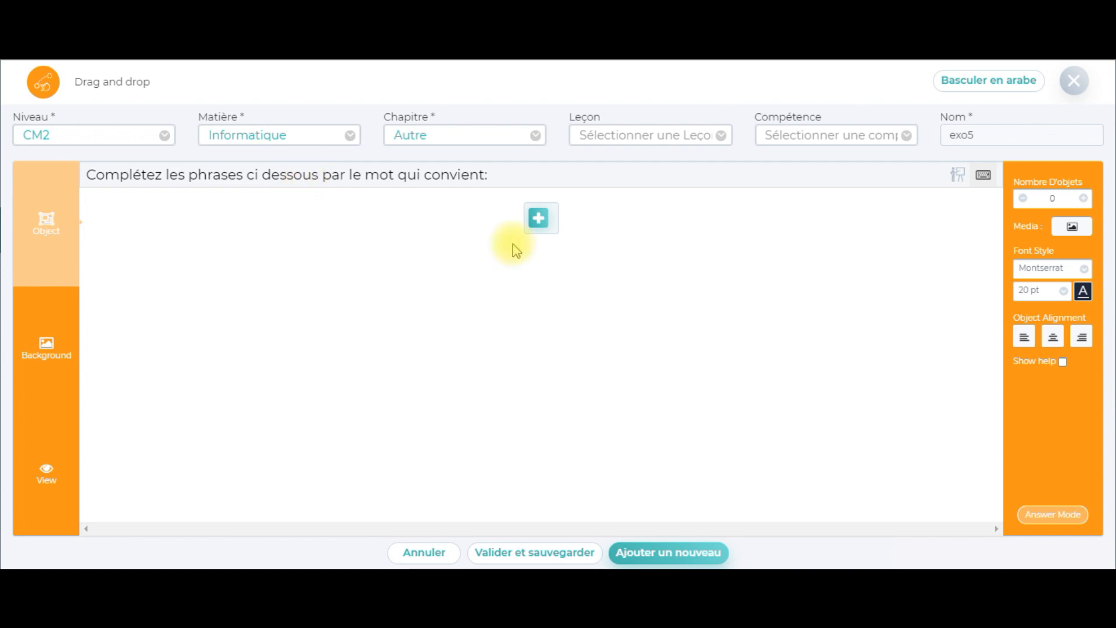
Set the number of objects to 3 and write "Word est un texteur." in the first text object
{"action": "left_click", "coordinate": [1083, 198]}
{"action": "left_click", "coordinate": [1083, 199]}
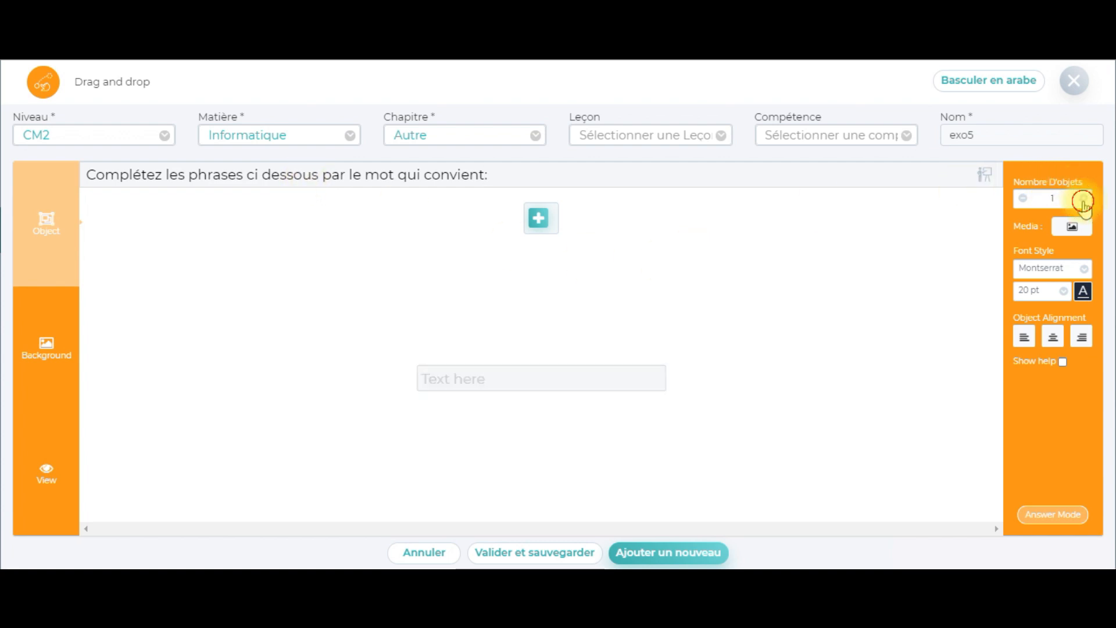
{"action": "left_click", "coordinate": [1083, 198]}
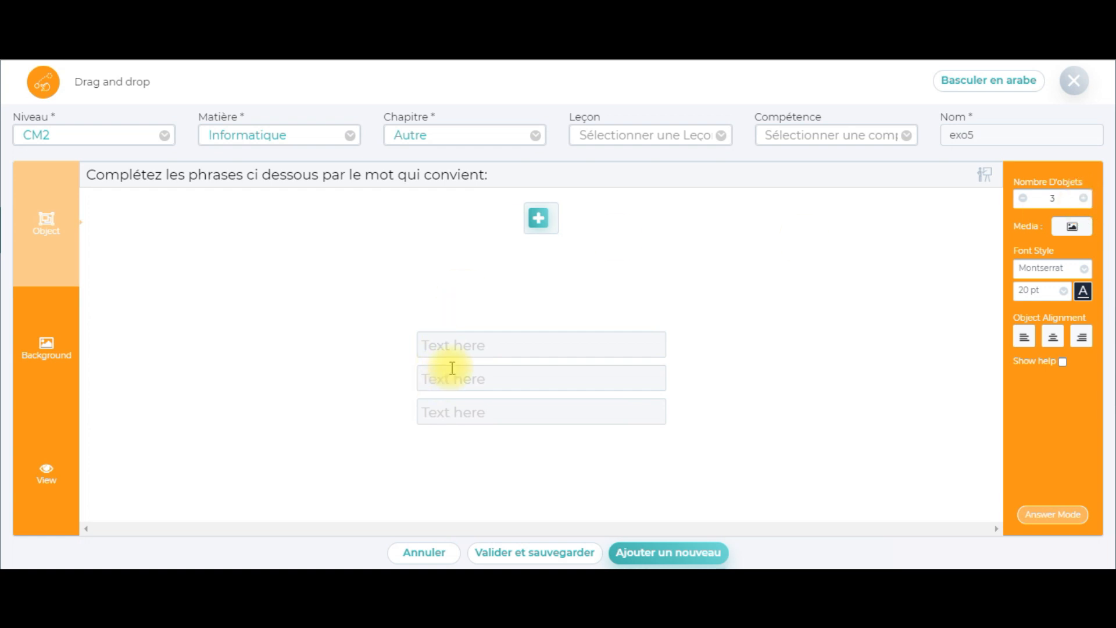
{"action": "left_click", "coordinate": [468, 350]}
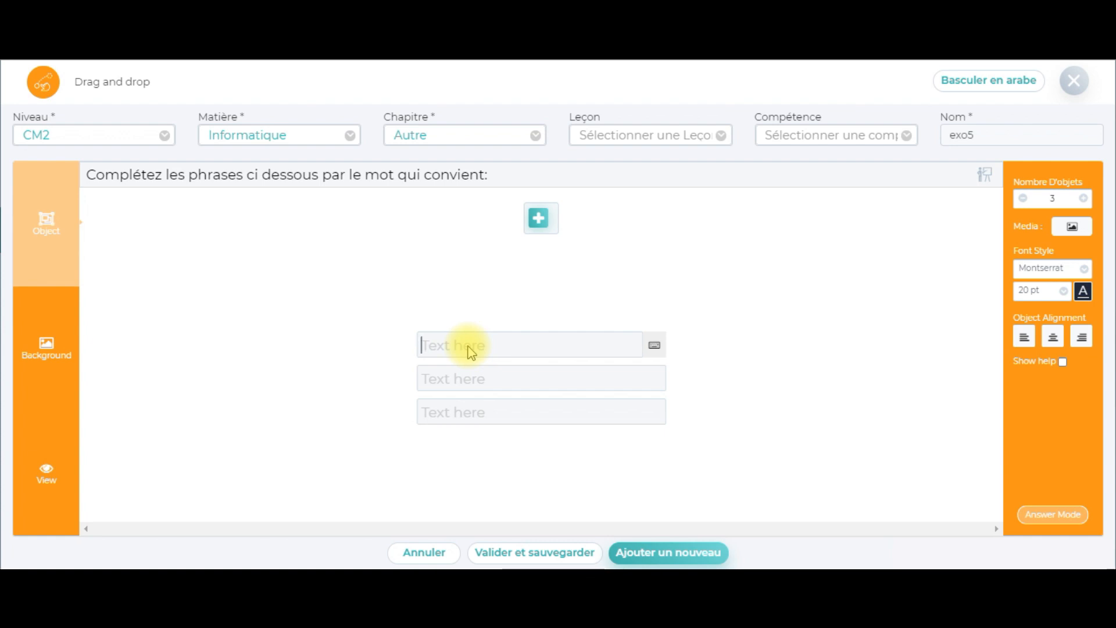
{"action": "type", "text": "Word est un texte"}
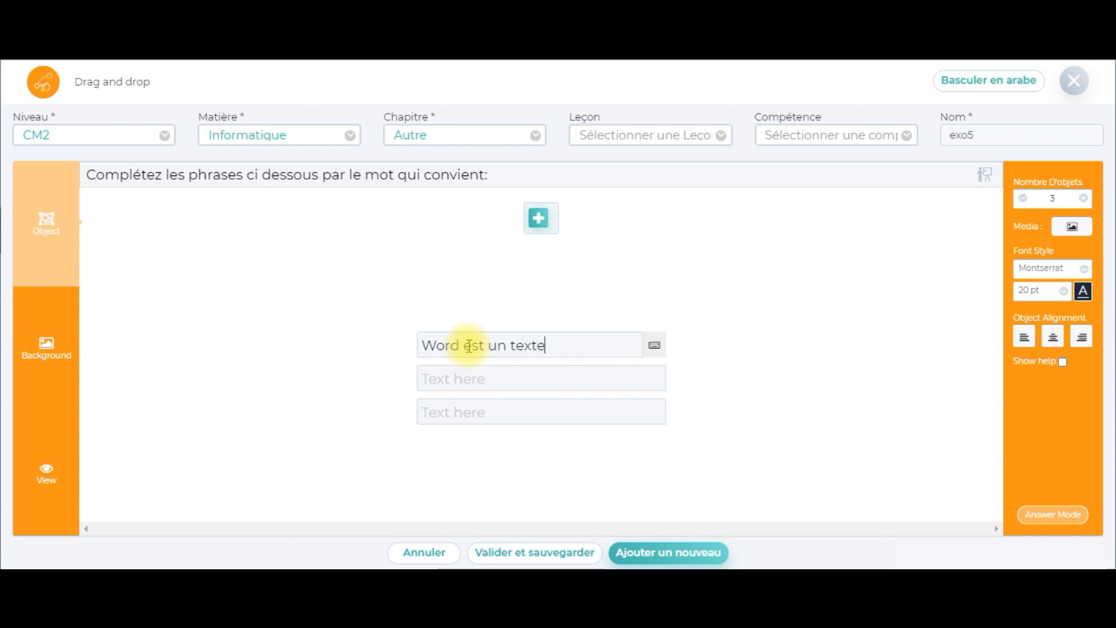
{"action": "type", "text": "ur."}
Write "Excel est un tableur." in the second text object and "Powerpoint est un présentateur." in the third
{"action": "left_click", "coordinate": [444, 381]}
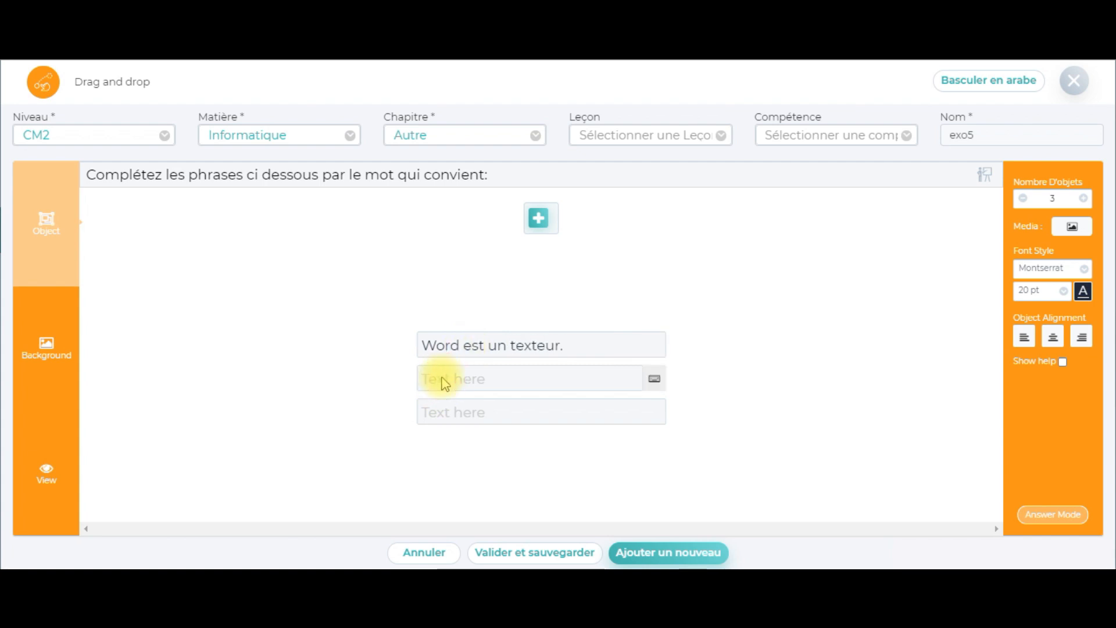
{"action": "type", "text": "Excel e"}
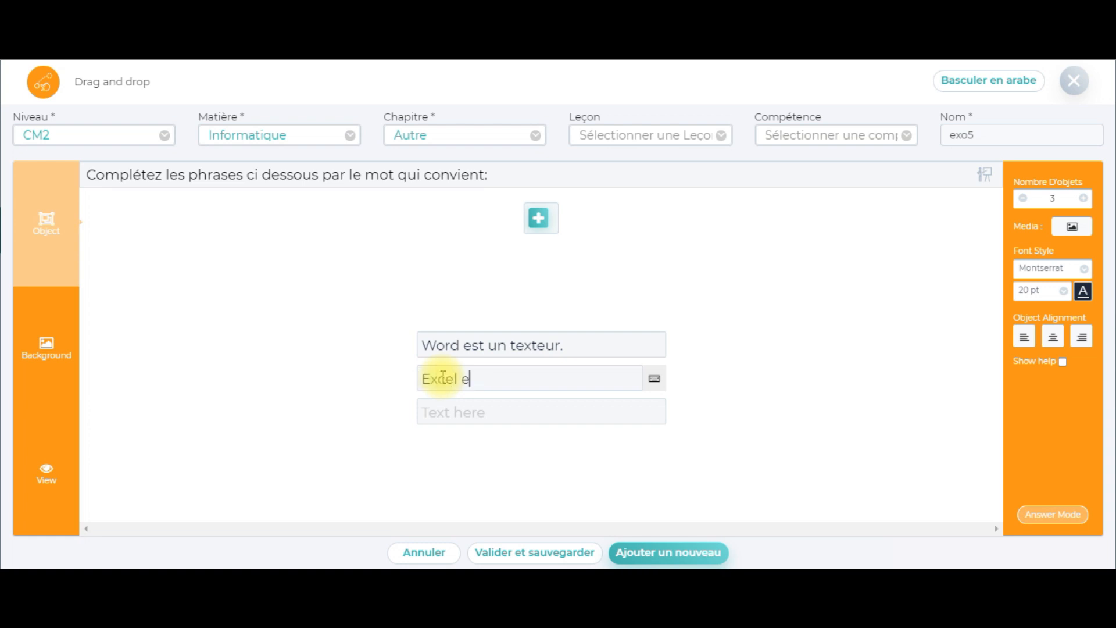
{"action": "type", "text": "st un tableur"}
{"action": "left_click", "coordinate": [456, 416]}
{"action": "type", "text": "Power"}
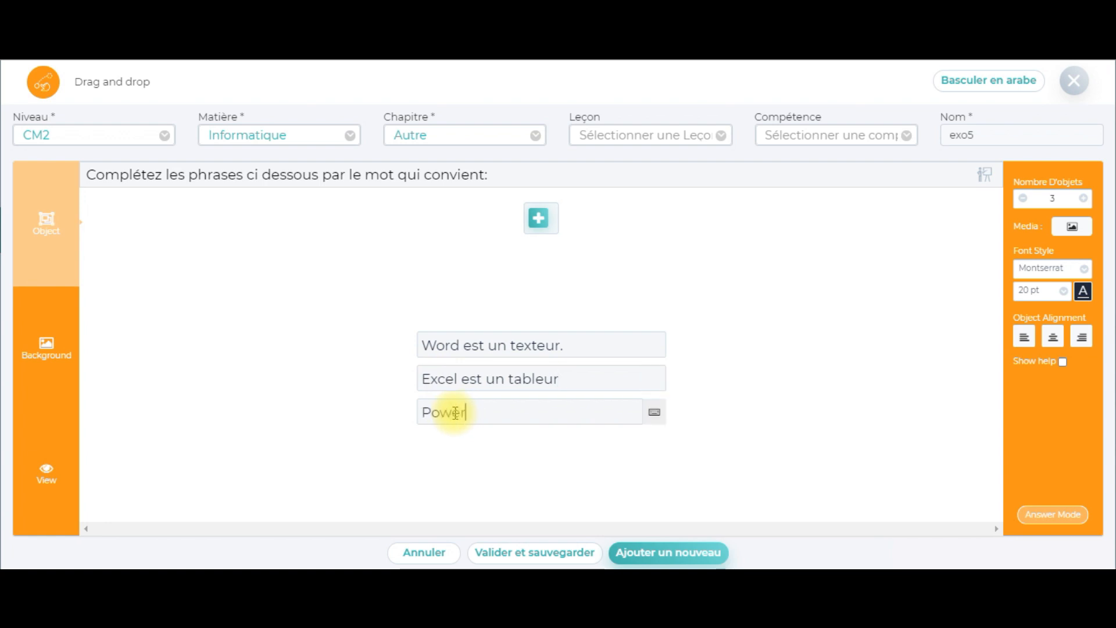
{"action": "type", "text": "point est un "}
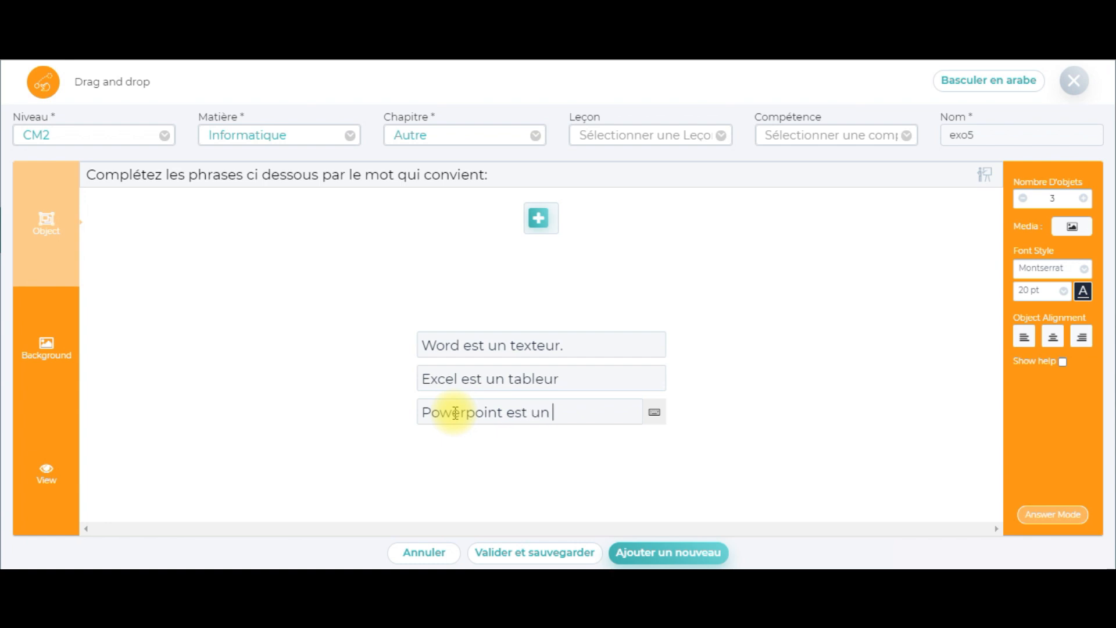
{"action": "type", "text": "présent"}
{"action": "type", "text": "ateu"}
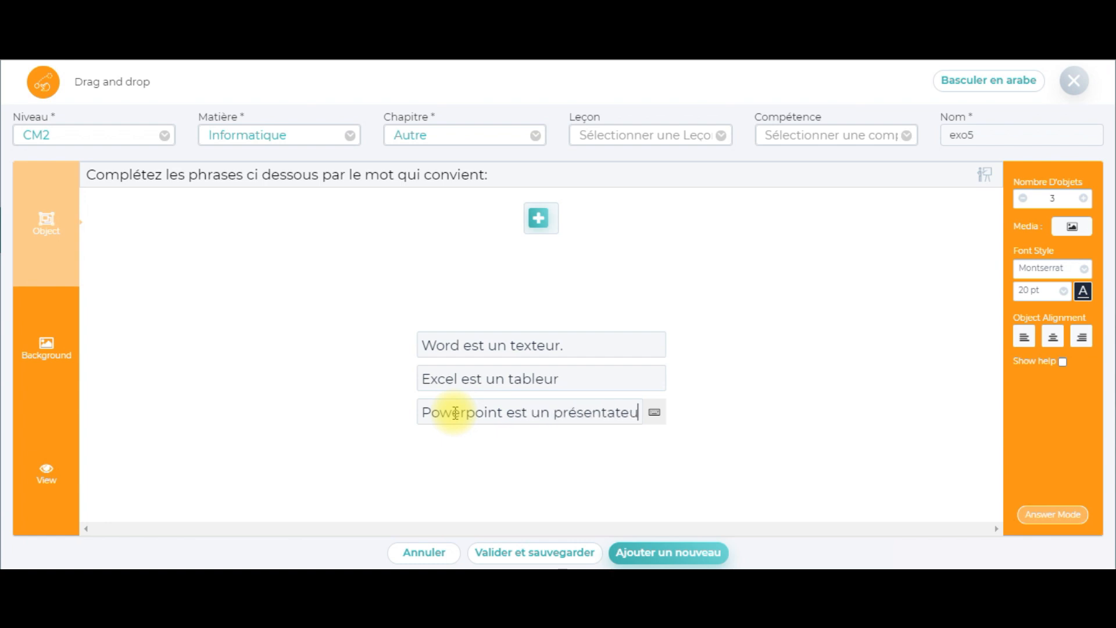
{"action": "type", "text": "r."}
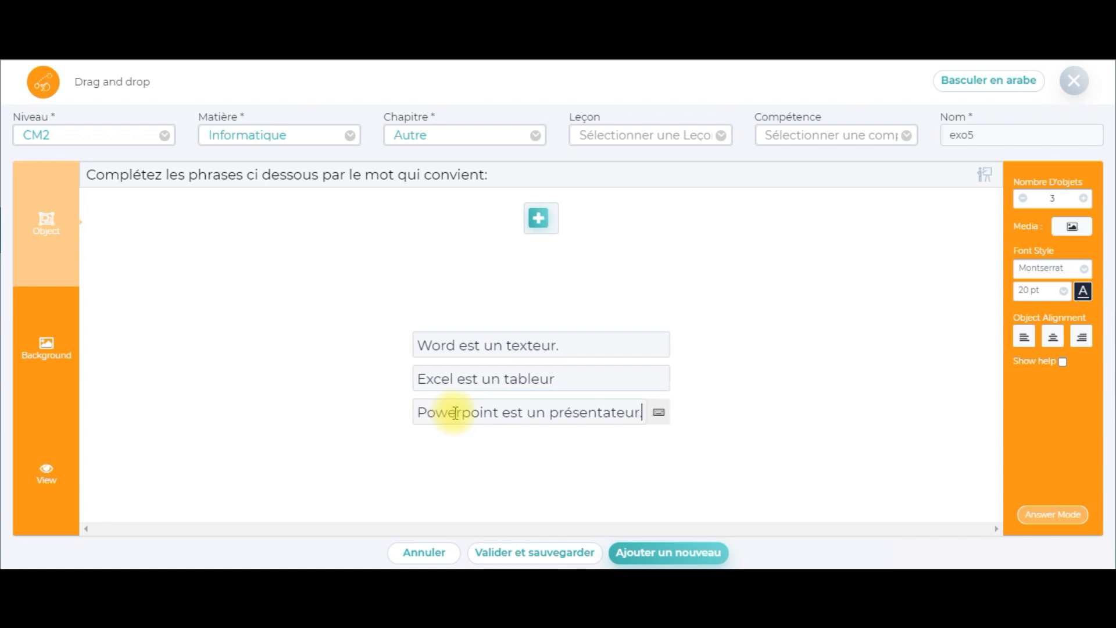
{"action": "left_click", "coordinate": [555, 379]}
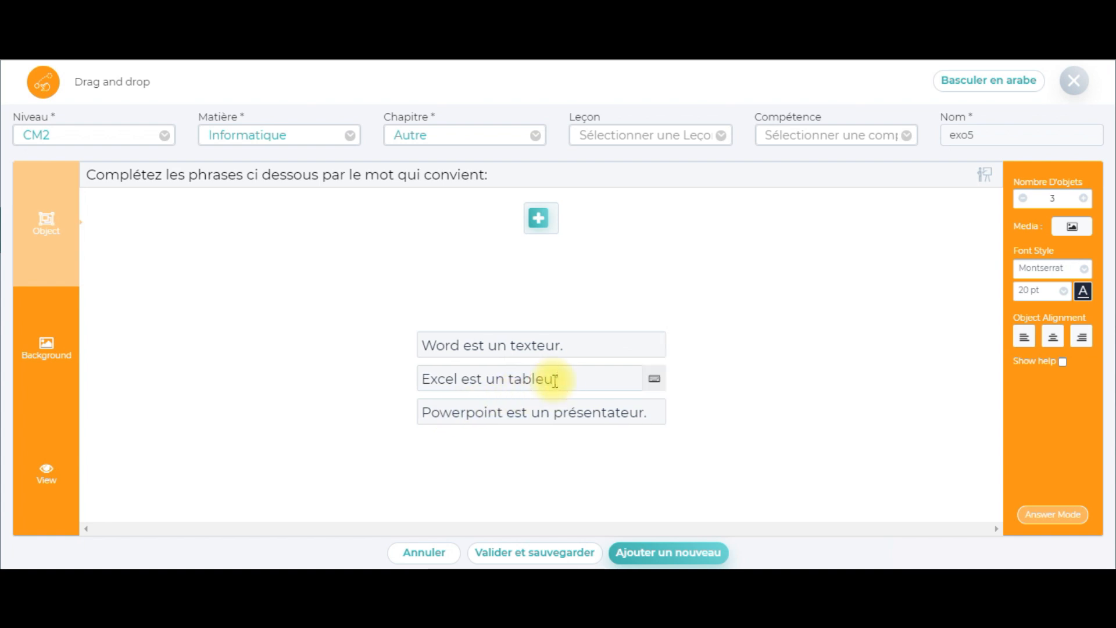
{"action": "type", "text": "."}
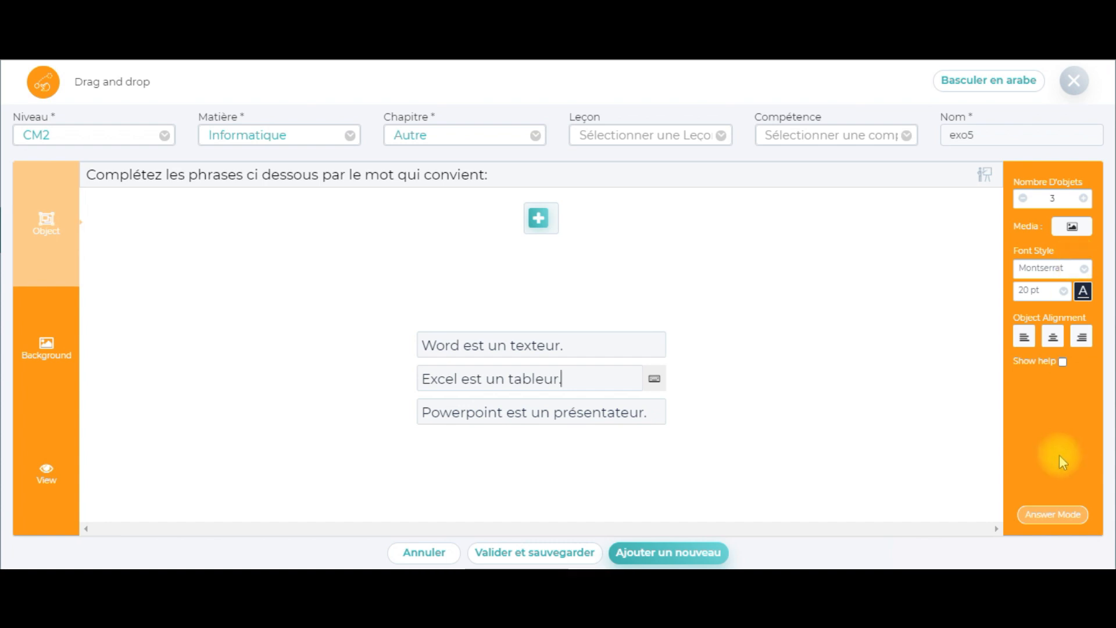
Mark texteur, tableur and présentateur as the missing words in answer mode, and preview the exercise
{"action": "left_click", "coordinate": [1049, 517]}
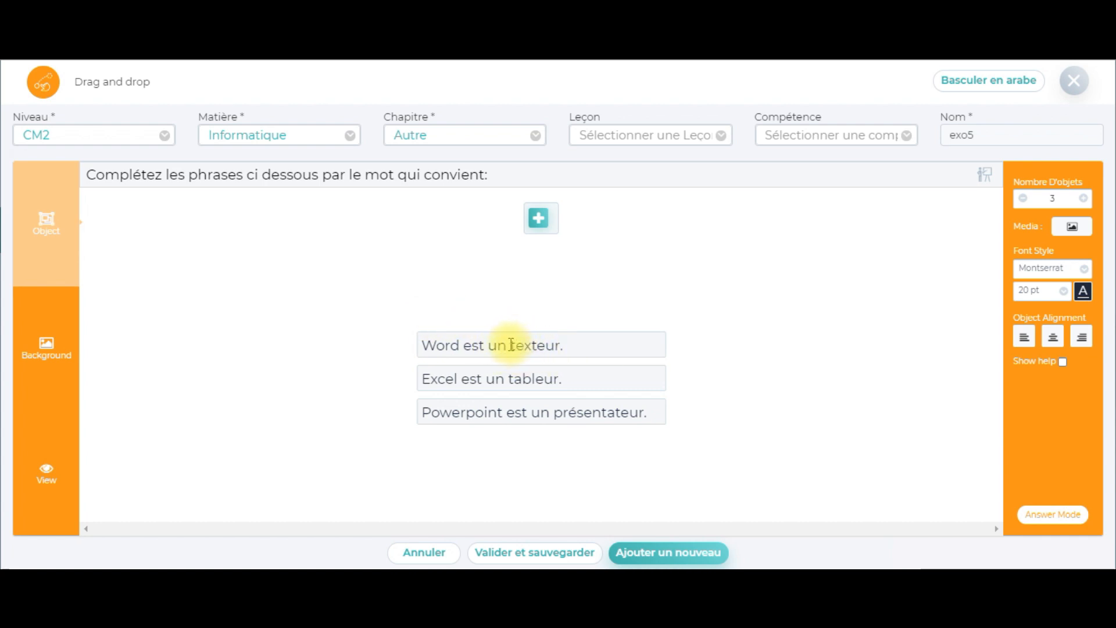
{"action": "left_click_drag", "start_coordinate": [511, 344], "coordinate": [562, 347]}
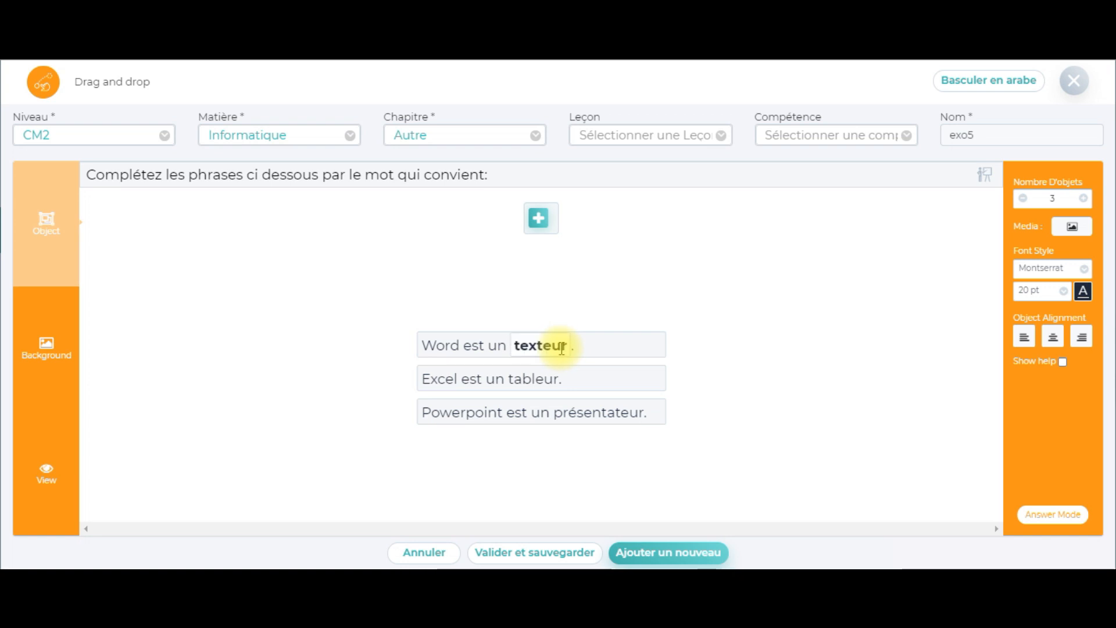
{"action": "left_click_drag", "start_coordinate": [506, 378], "coordinate": [644, 420]}
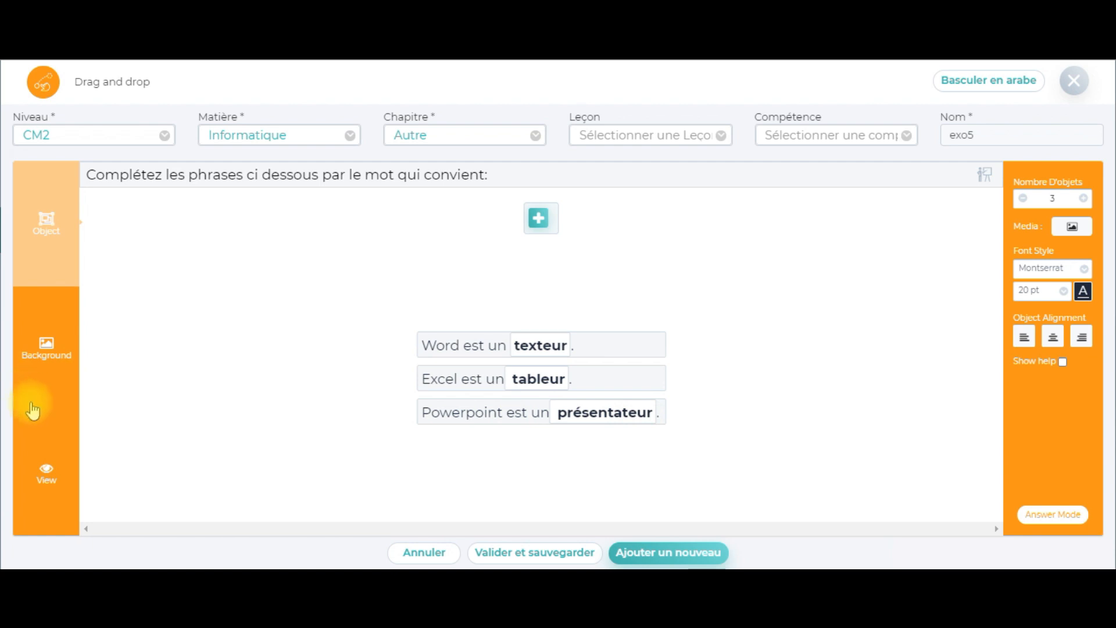
{"action": "left_click", "coordinate": [38, 483]}
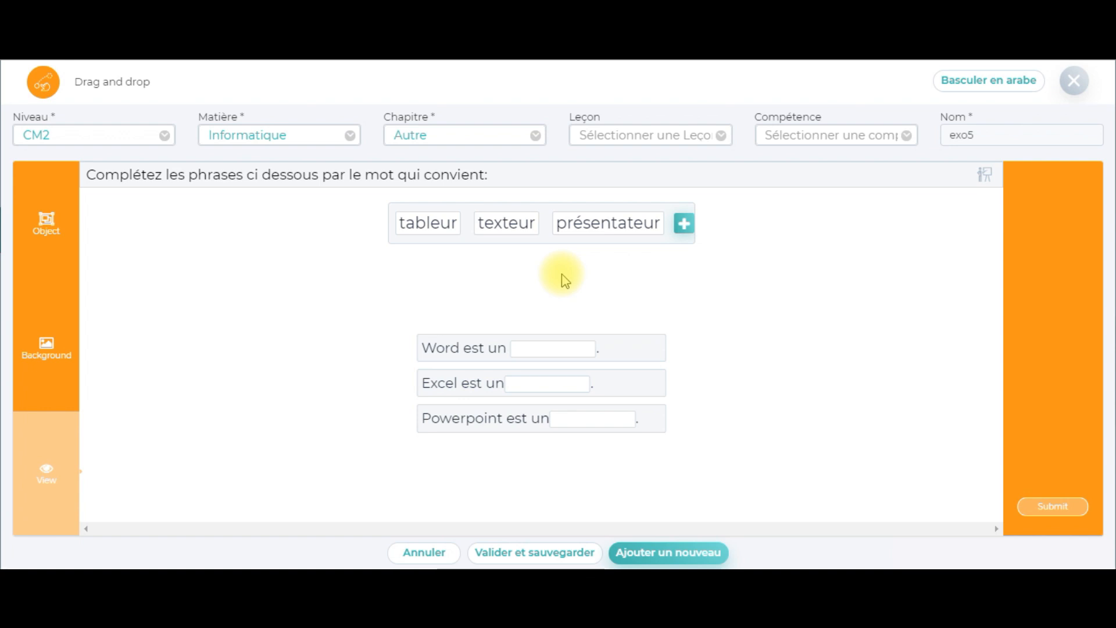
Add the extra distractor word "Logiciel" to the word bank above the sentences in object editing
{"action": "left_click", "coordinate": [682, 226]}
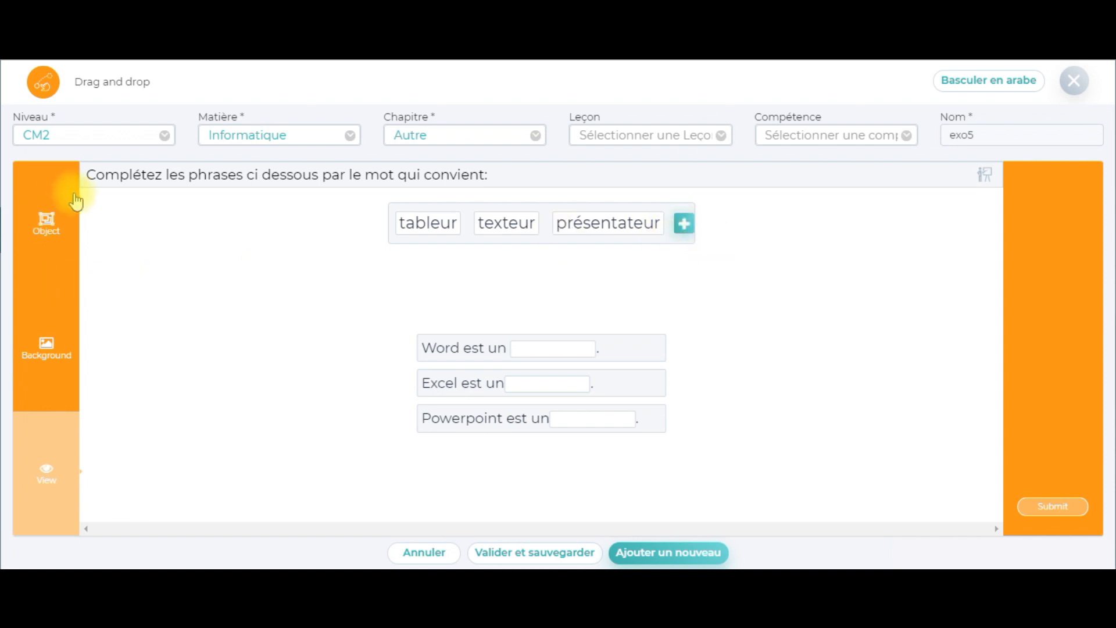
{"action": "left_click", "coordinate": [53, 216]}
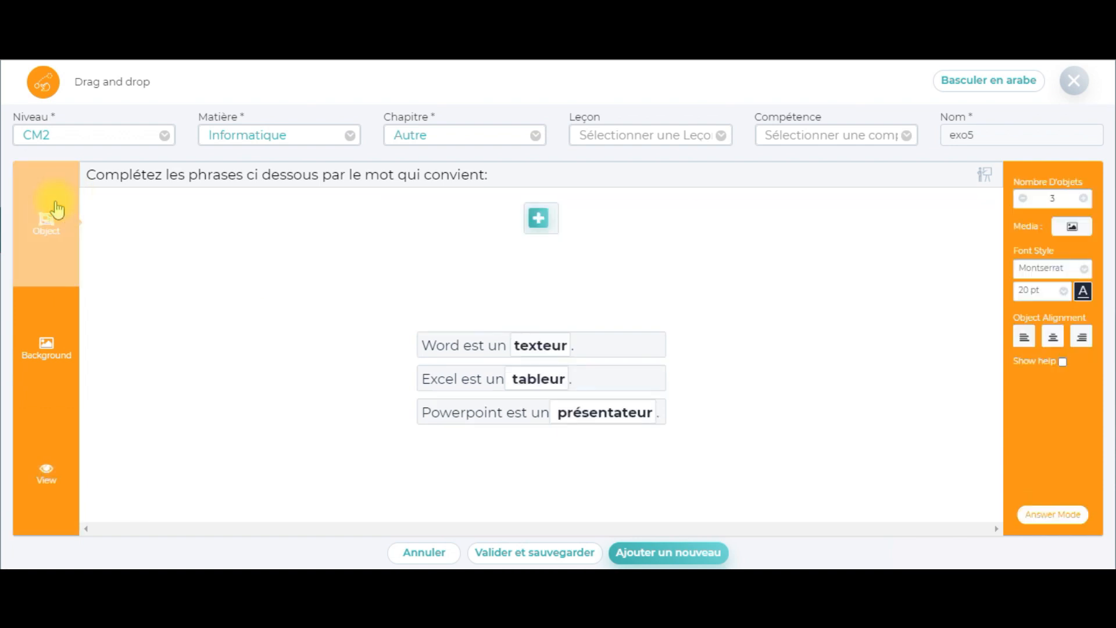
{"action": "left_click", "coordinate": [539, 224]}
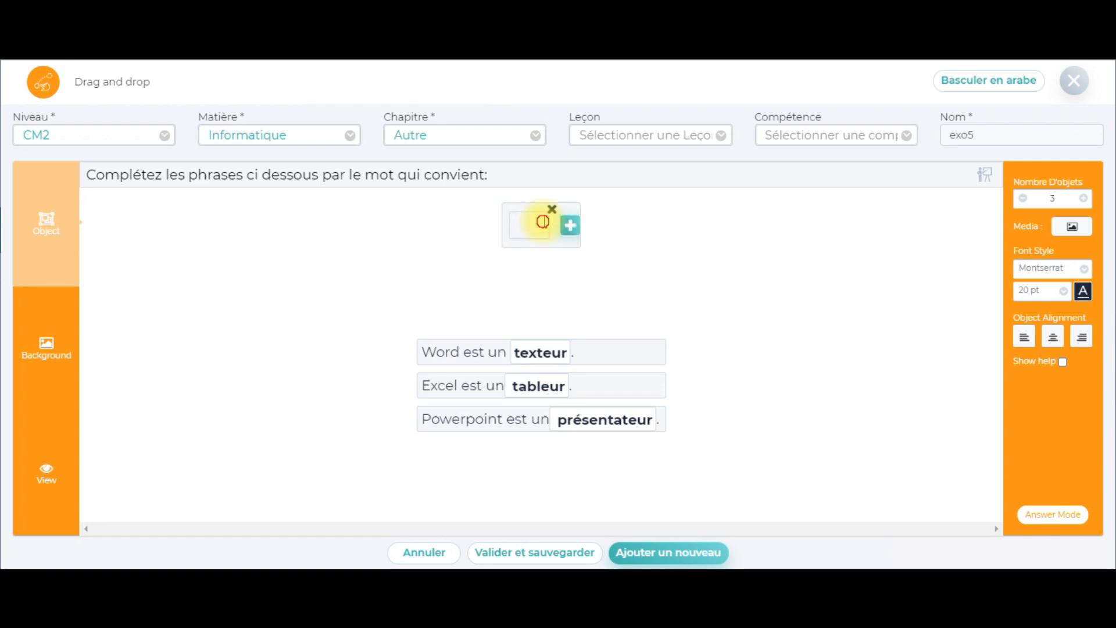
{"action": "left_click", "coordinate": [544, 222]}
{"action": "type", "text": "Lo"}
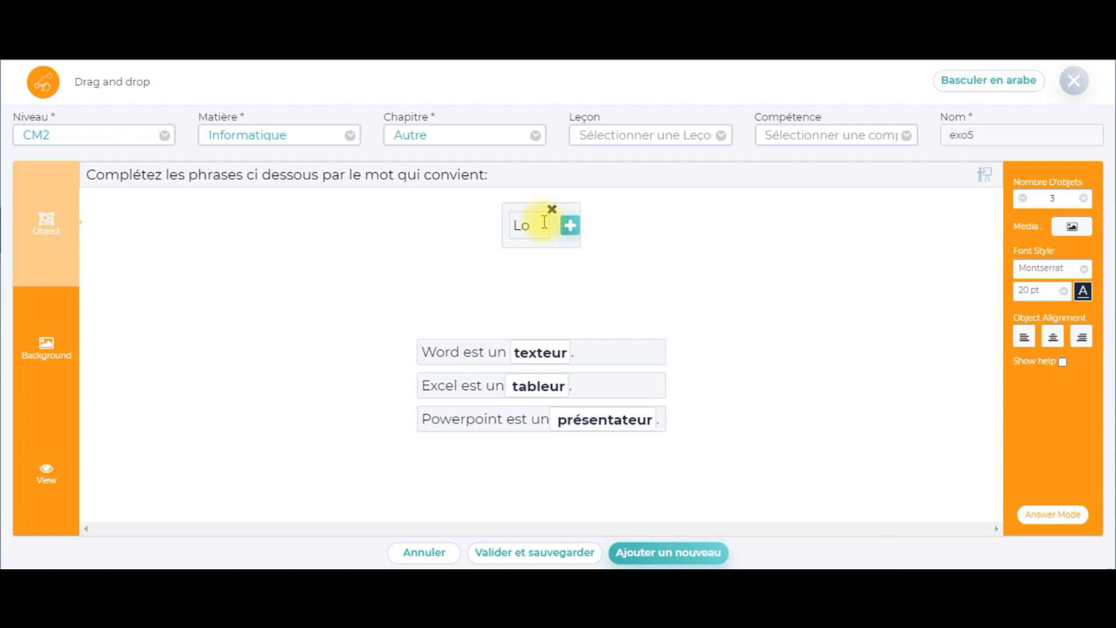
{"action": "type", "text": "giciel"}
Test the exercise in preview by submitting texteur for Word, tableur for Excel and présentateur for Powerpoint
{"action": "left_click", "coordinate": [50, 486]}
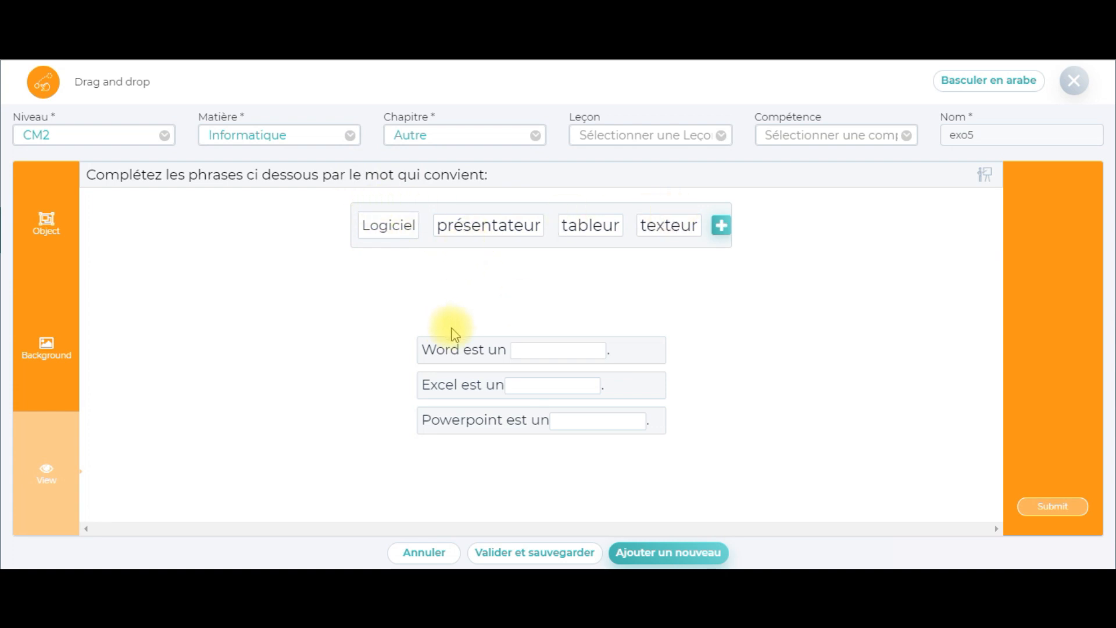
{"action": "left_click_drag", "start_coordinate": [676, 225], "coordinate": [555, 355]}
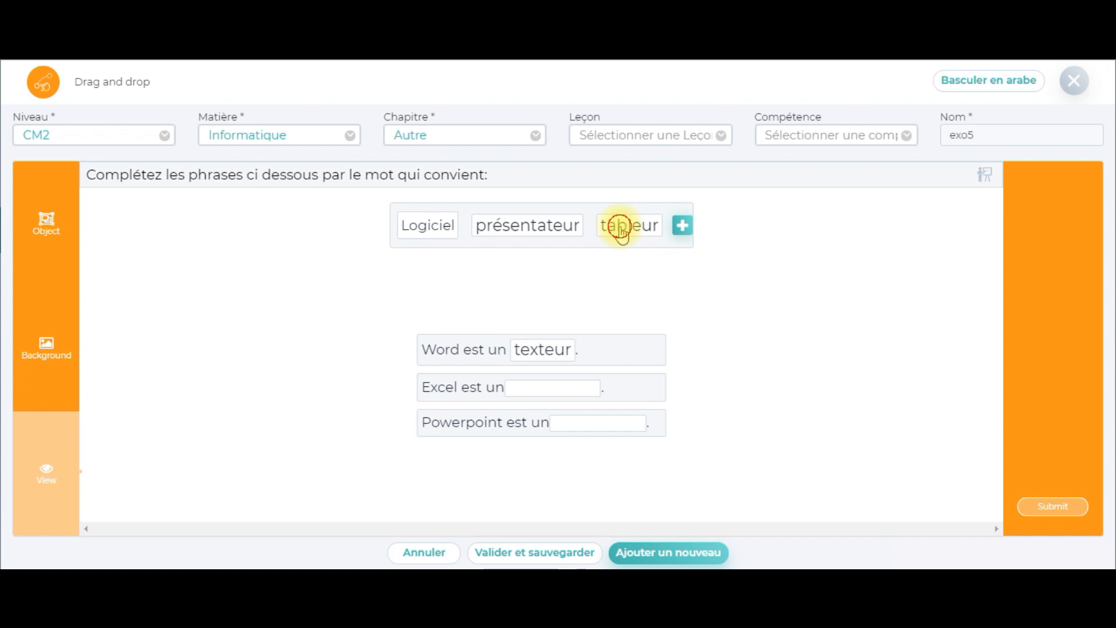
{"action": "left_click_drag", "start_coordinate": [617, 226], "coordinate": [540, 388]}
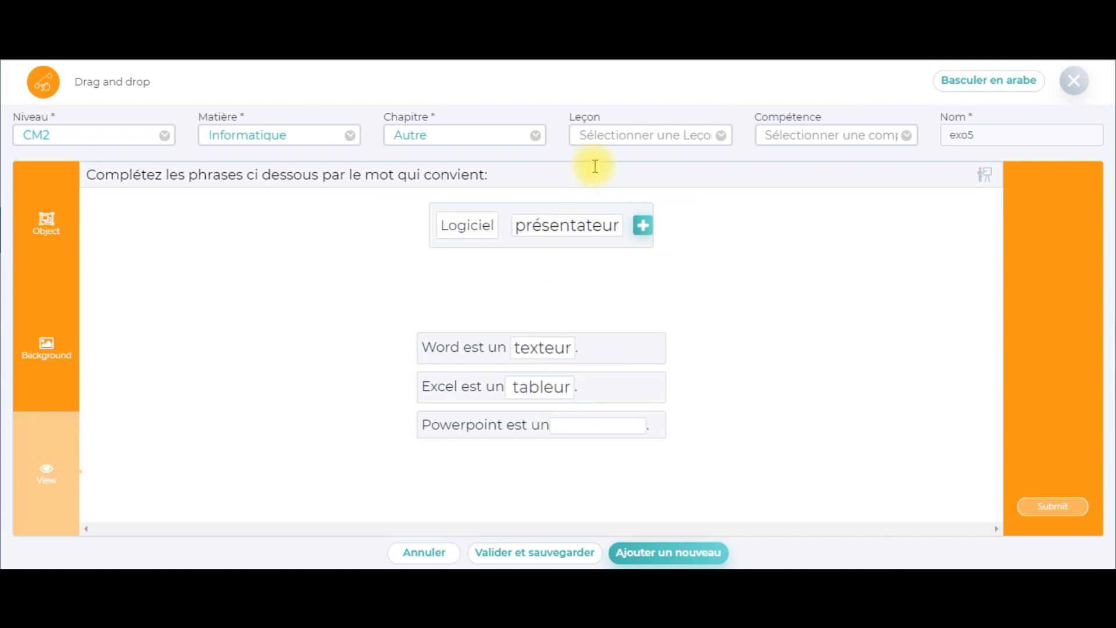
{"action": "left_click_drag", "start_coordinate": [579, 224], "coordinate": [612, 426]}
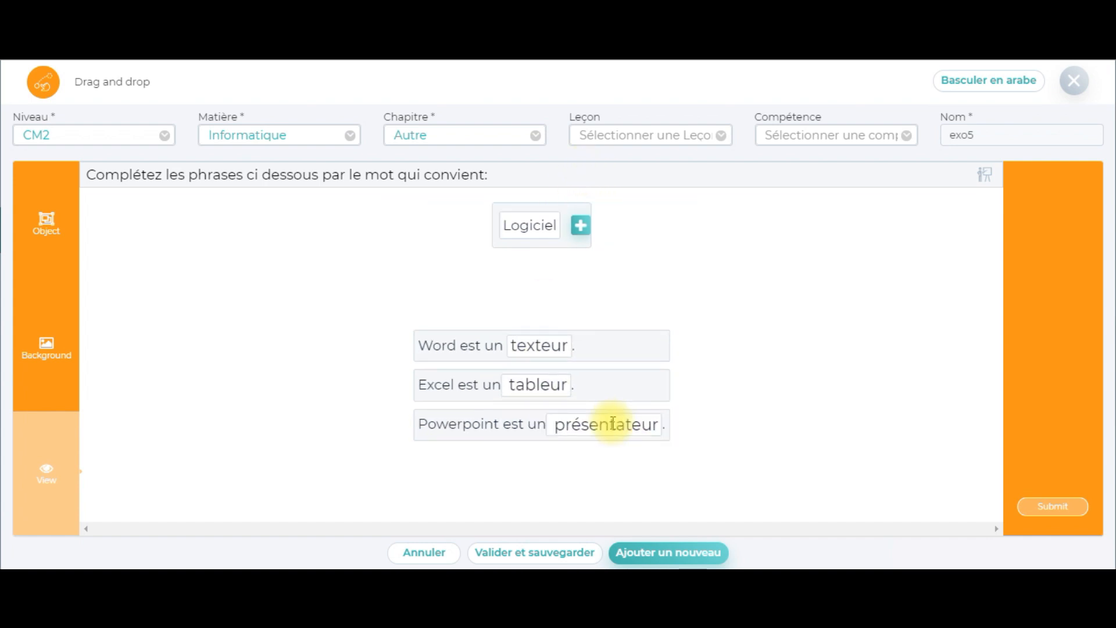
{"action": "left_click", "coordinate": [1056, 504]}
{"action": "left_click", "coordinate": [766, 397]}
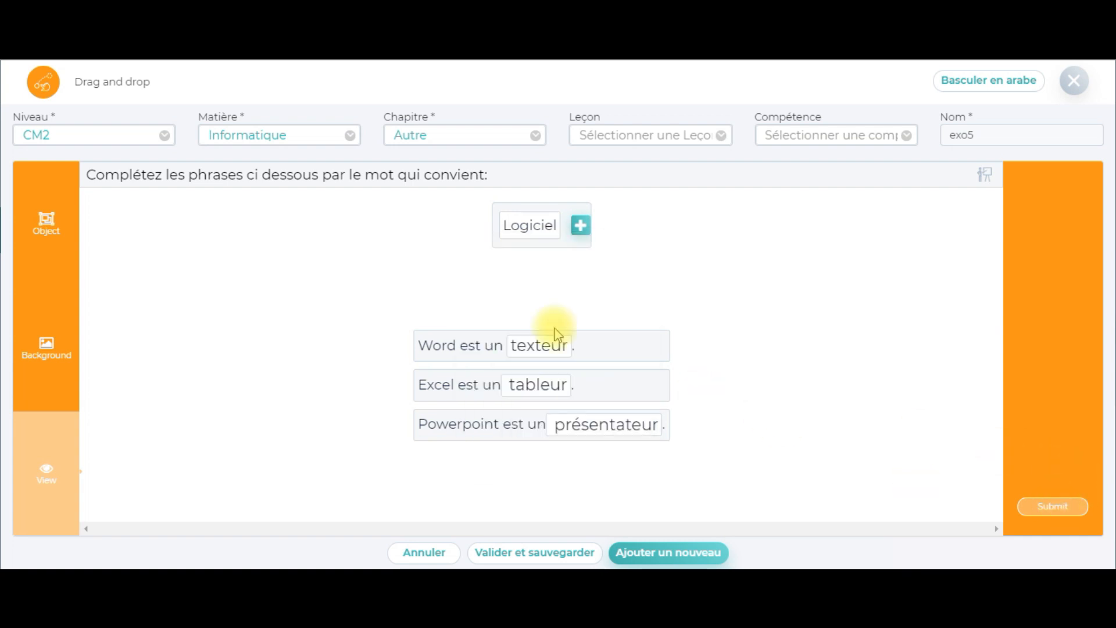
Test a wrong answer in preview by replacing texteur with Logiciel in the Word sentence and submitting
{"action": "left_click_drag", "start_coordinate": [535, 344], "coordinate": [498, 224]}
{"action": "left_click_drag", "start_coordinate": [572, 227], "coordinate": [547, 351]}
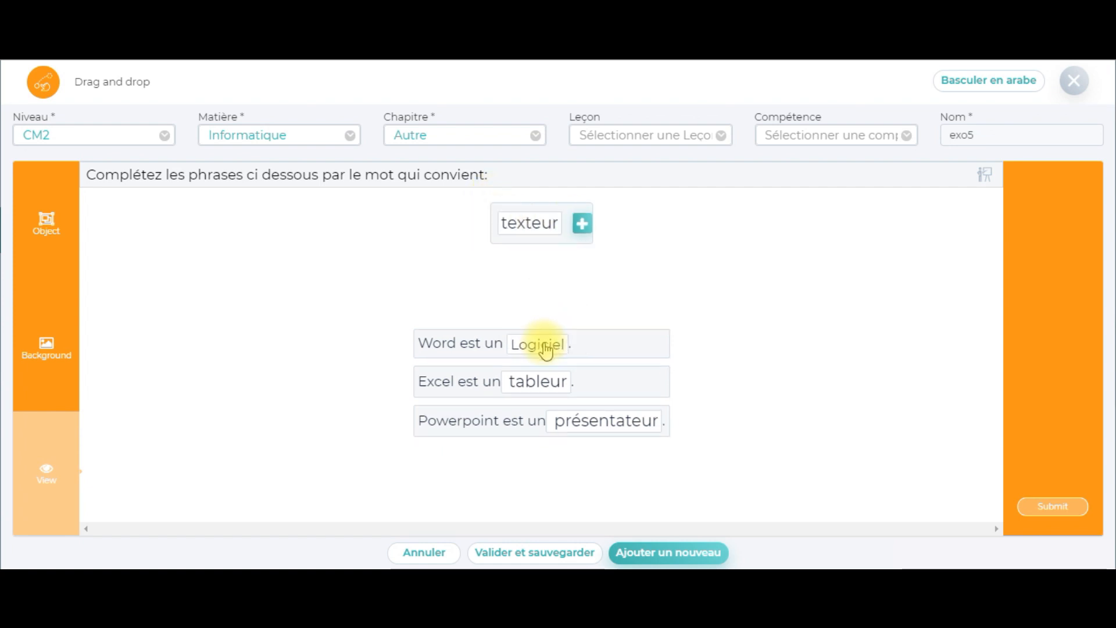
{"action": "left_click", "coordinate": [1054, 507]}
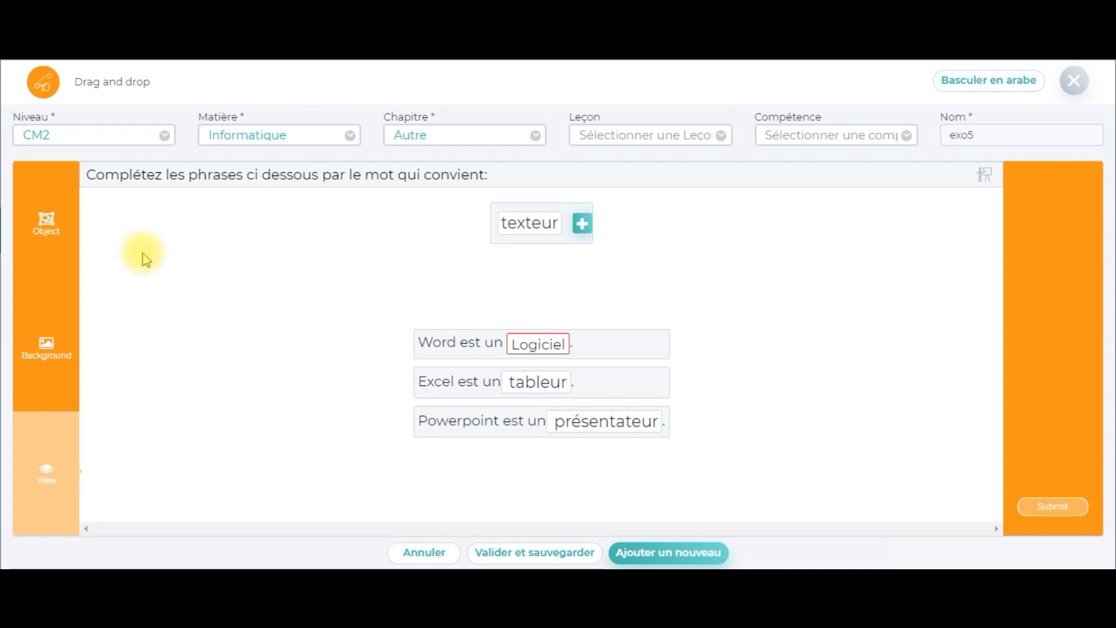
Replace the extra distractor word "Logiciel" with "Périphérique" in object editing, and preview the exercise
{"action": "left_click", "coordinate": [41, 224]}
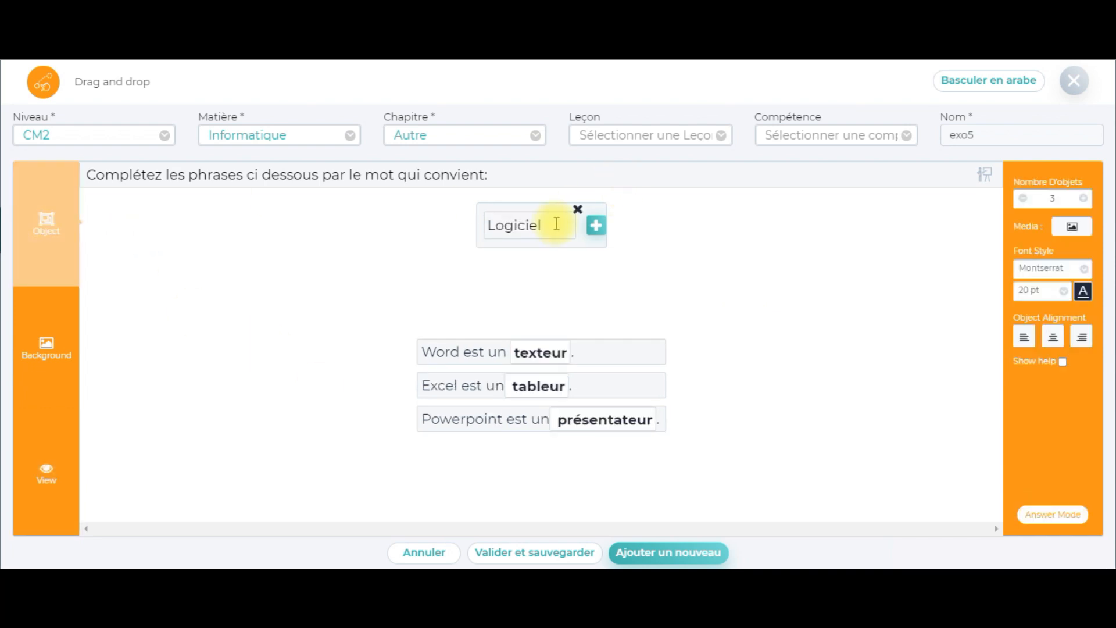
{"action": "left_click_drag", "start_coordinate": [555, 225], "coordinate": [447, 223]}
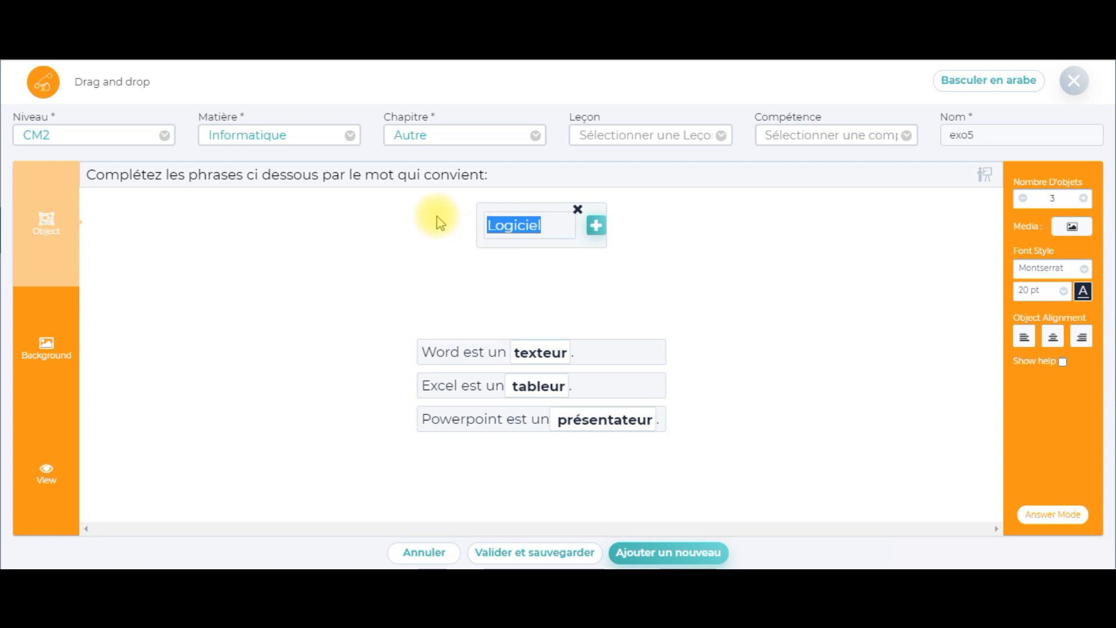
{"action": "key", "text": "BackSpace"}
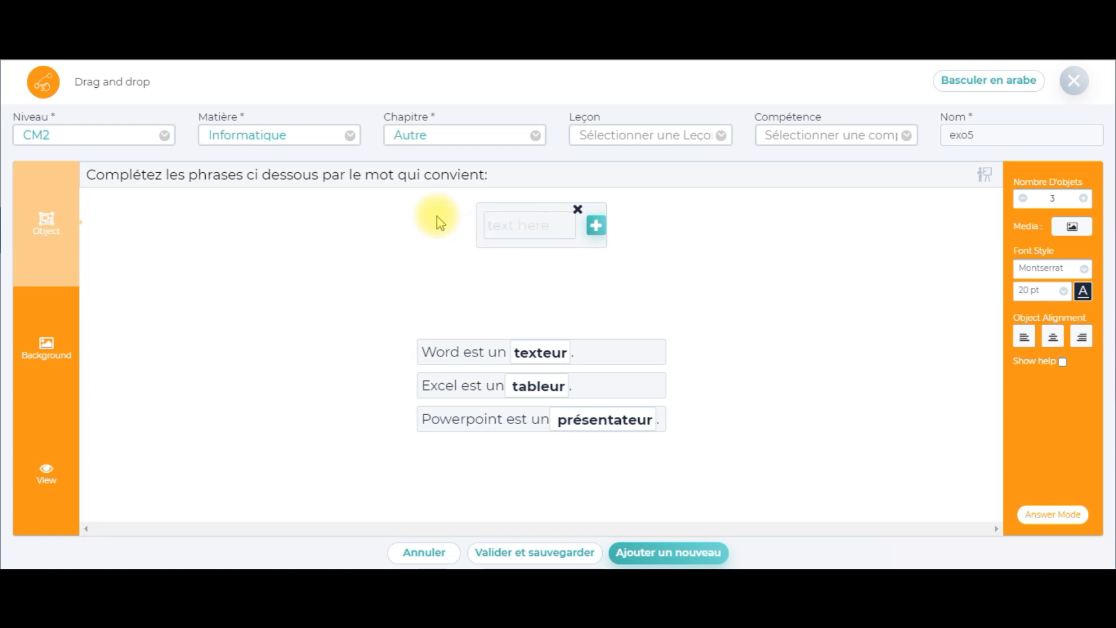
{"action": "type", "text": "Périphérique"}
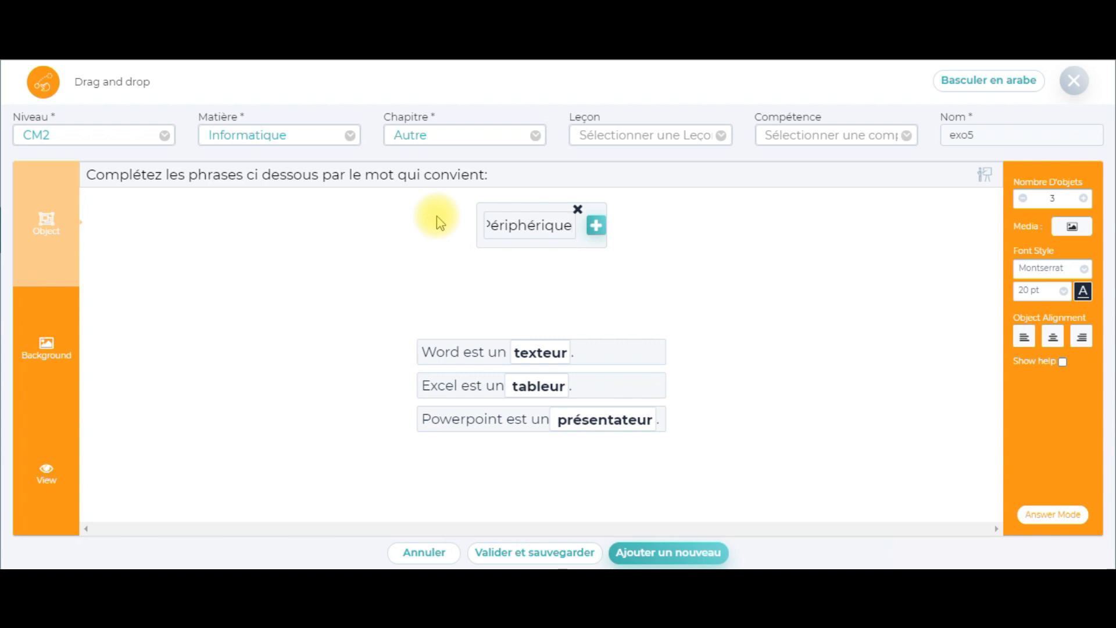
{"action": "left_click", "coordinate": [38, 466]}
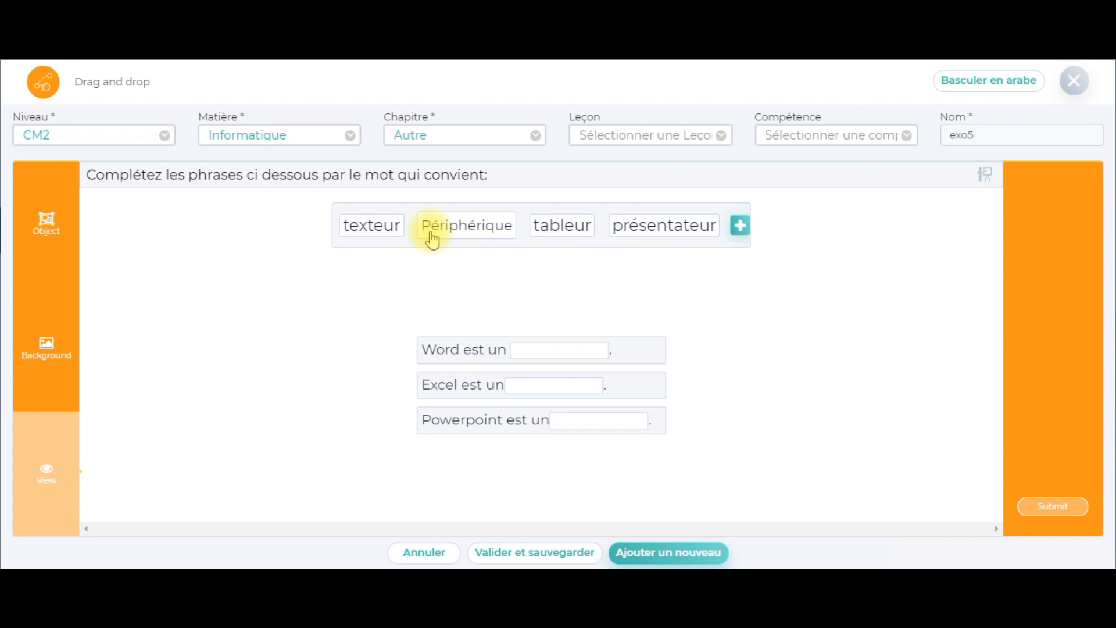
Test a wrong answer in preview by submitting texteur for Word, Périphérique for Excel and présentateur for Powerpoint
{"action": "left_click_drag", "start_coordinate": [388, 238], "coordinate": [575, 367]}
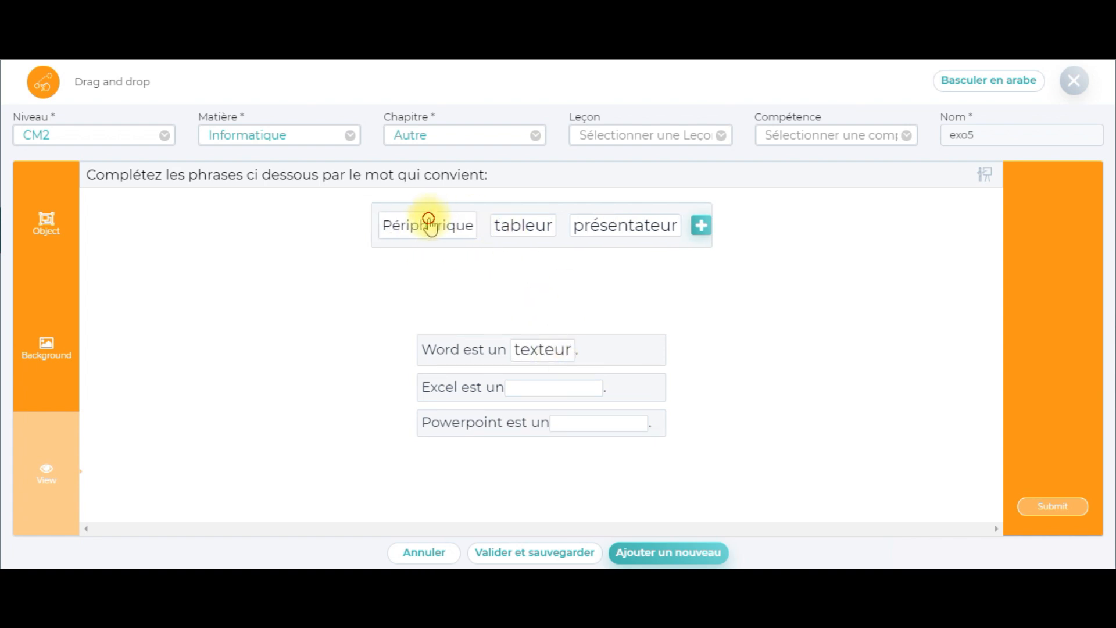
{"action": "left_click_drag", "start_coordinate": [427, 222], "coordinate": [564, 390]}
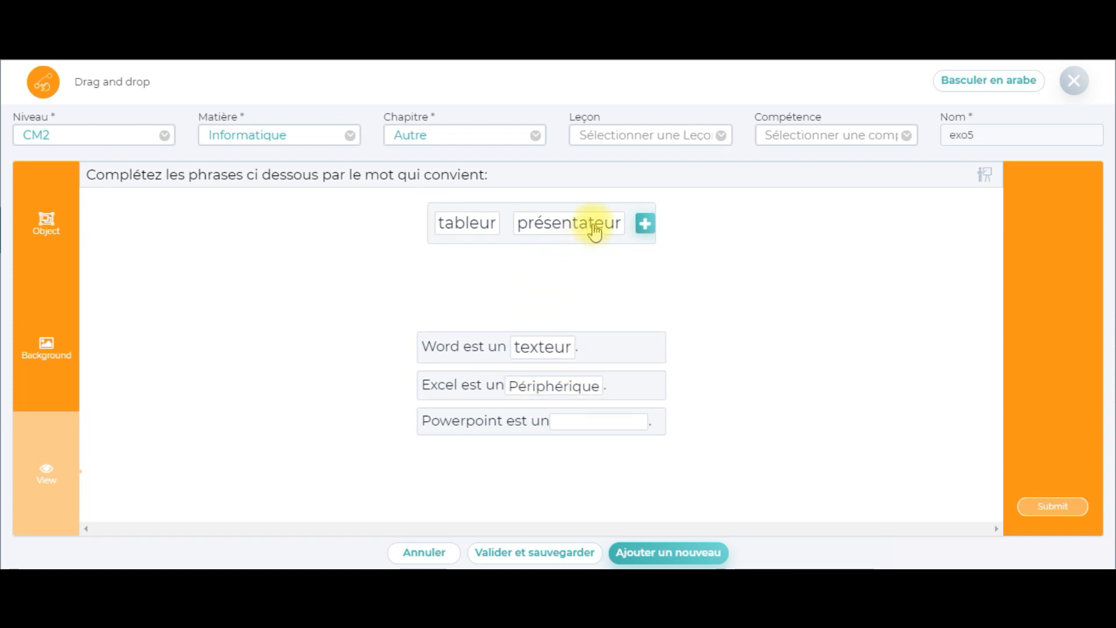
{"action": "left_click_drag", "start_coordinate": [595, 230], "coordinate": [618, 432]}
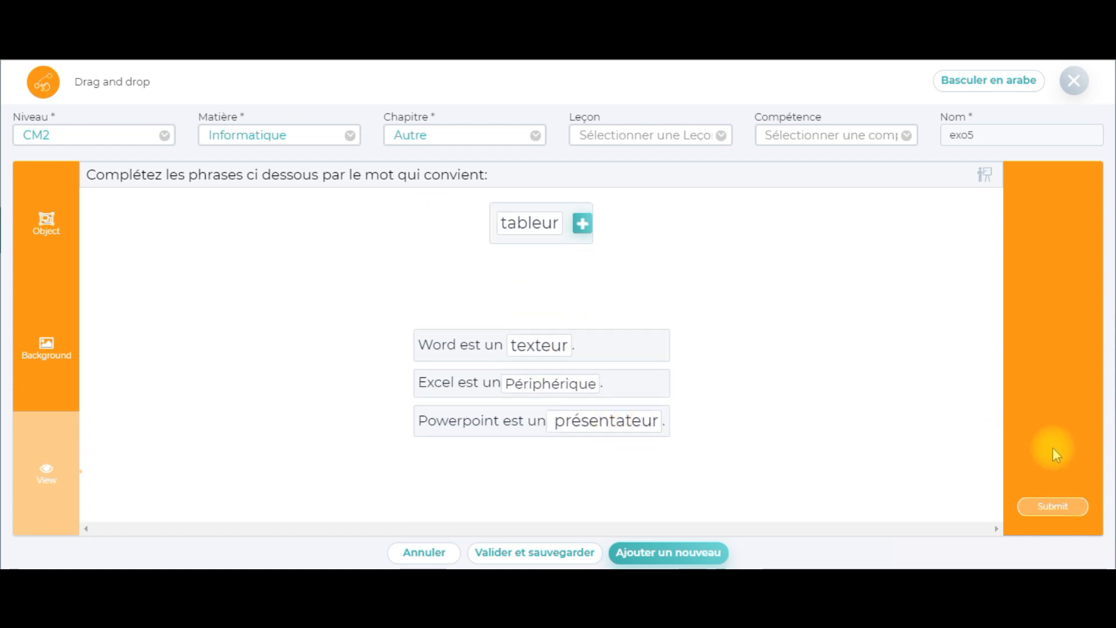
{"action": "left_click", "coordinate": [1052, 507]}
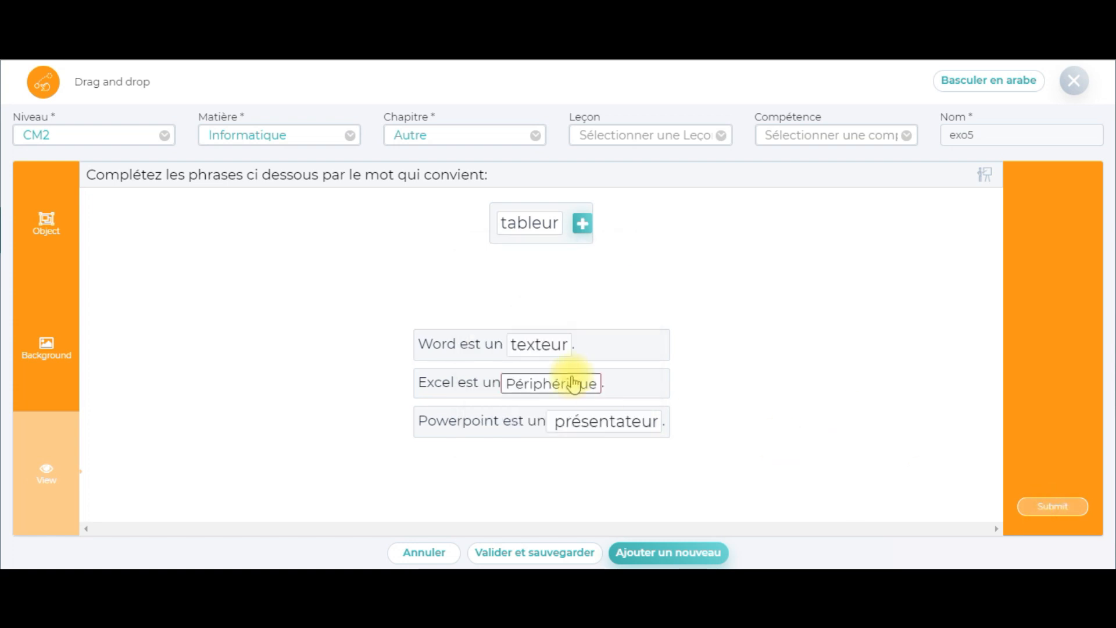
Return Périphérique to the word bank, place tableur in the Excel sentence and submit the corrected answers
{"action": "left_click_drag", "start_coordinate": [530, 382], "coordinate": [496, 217]}
{"action": "left_click_drag", "start_coordinate": [597, 227], "coordinate": [555, 377]}
{"action": "left_click", "coordinate": [1053, 508]}
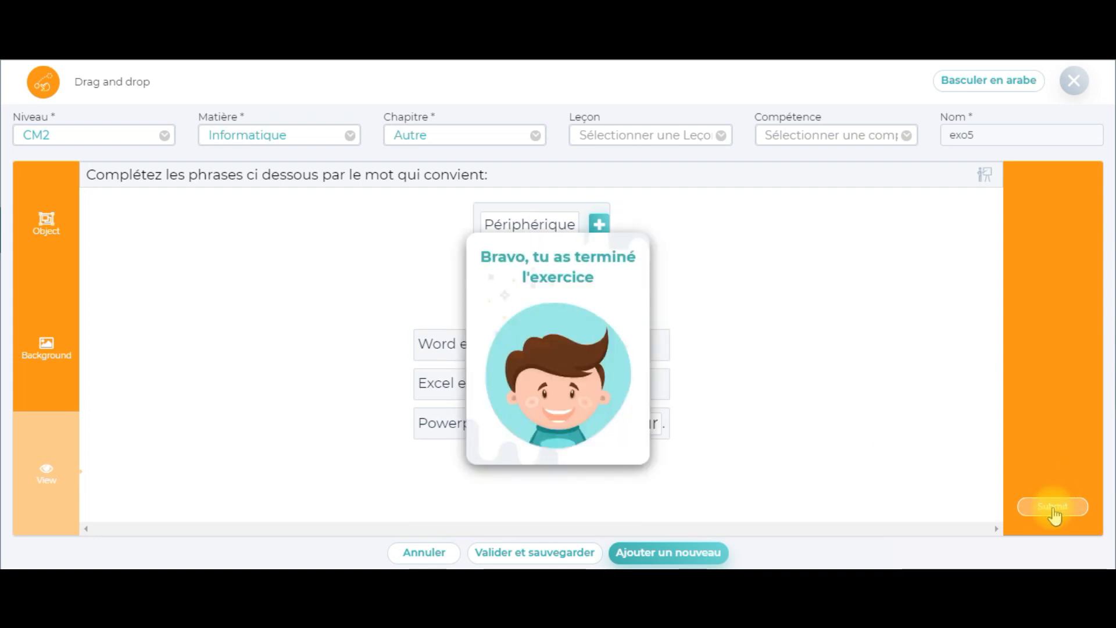
Validate and save the drag and drop exercise exo5
{"action": "left_click", "coordinate": [536, 555]}
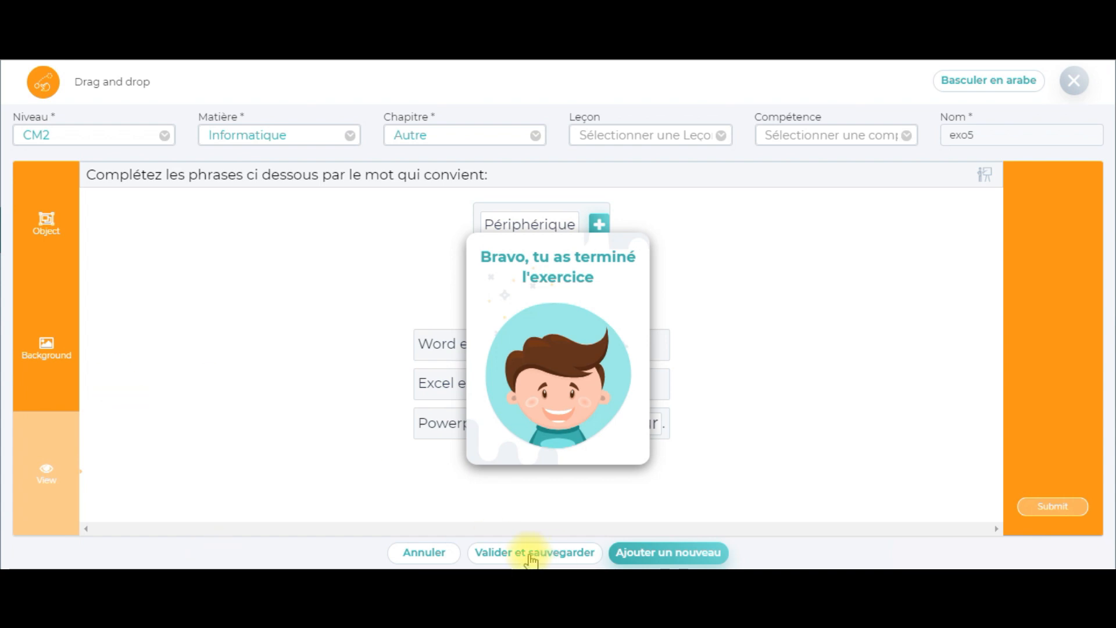
{"action": "left_click", "coordinate": [531, 557]}
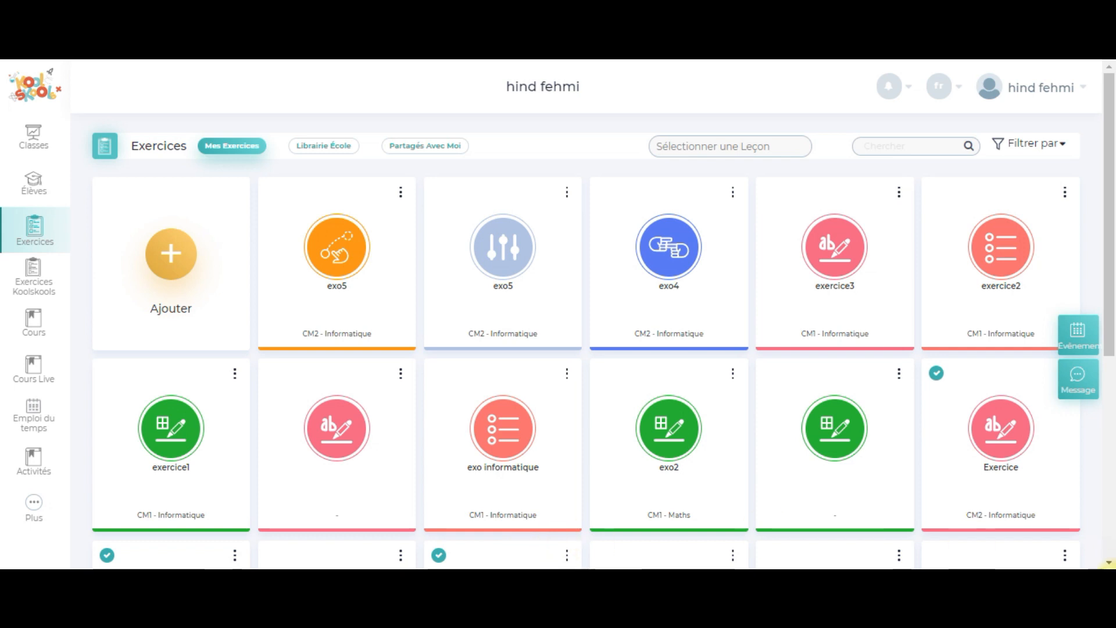
{"action": "left_click", "coordinate": [1029, 559]}
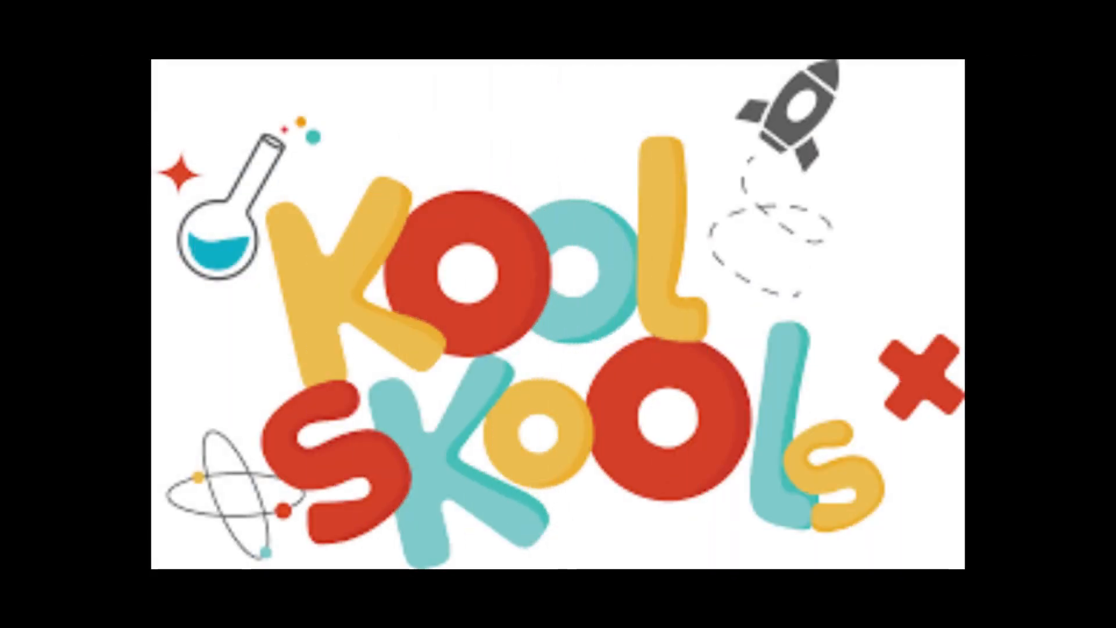